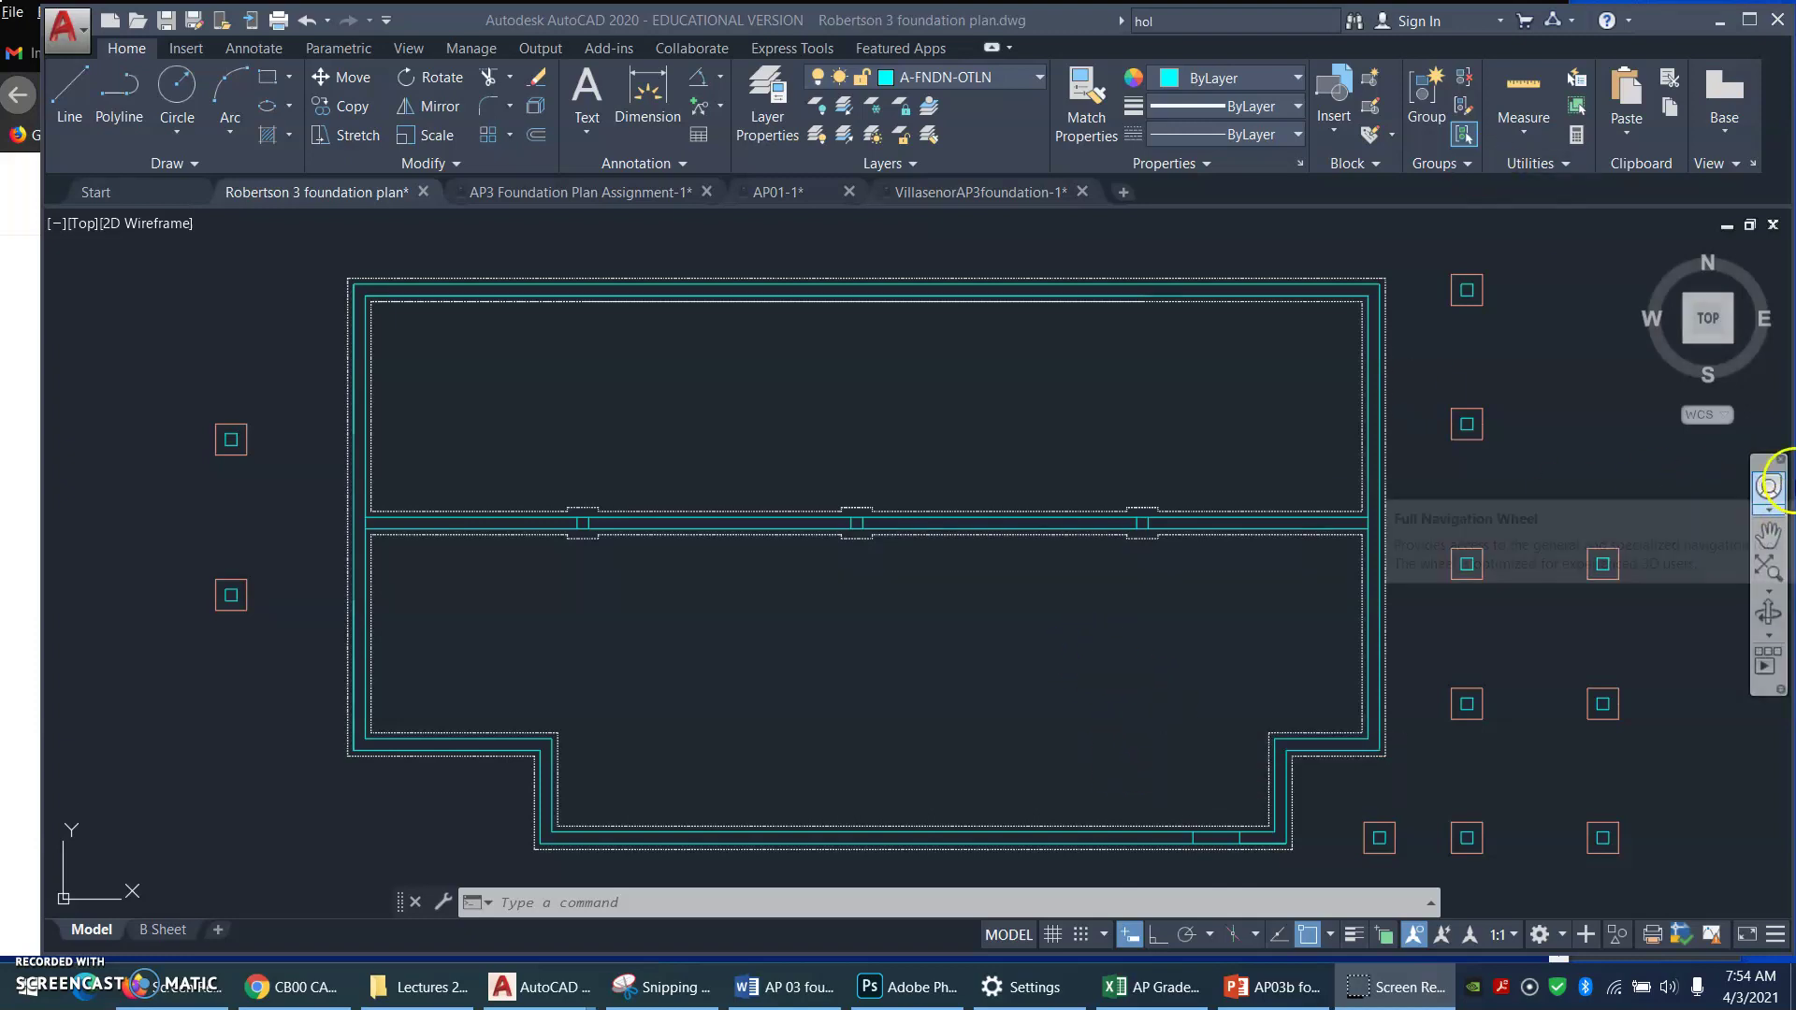
# Step: Select the middle footing line and confirm it sits on layer A-FNDN-FTNG
pyautogui.click(1083, 512)
pyautogui.click(1152, 398)
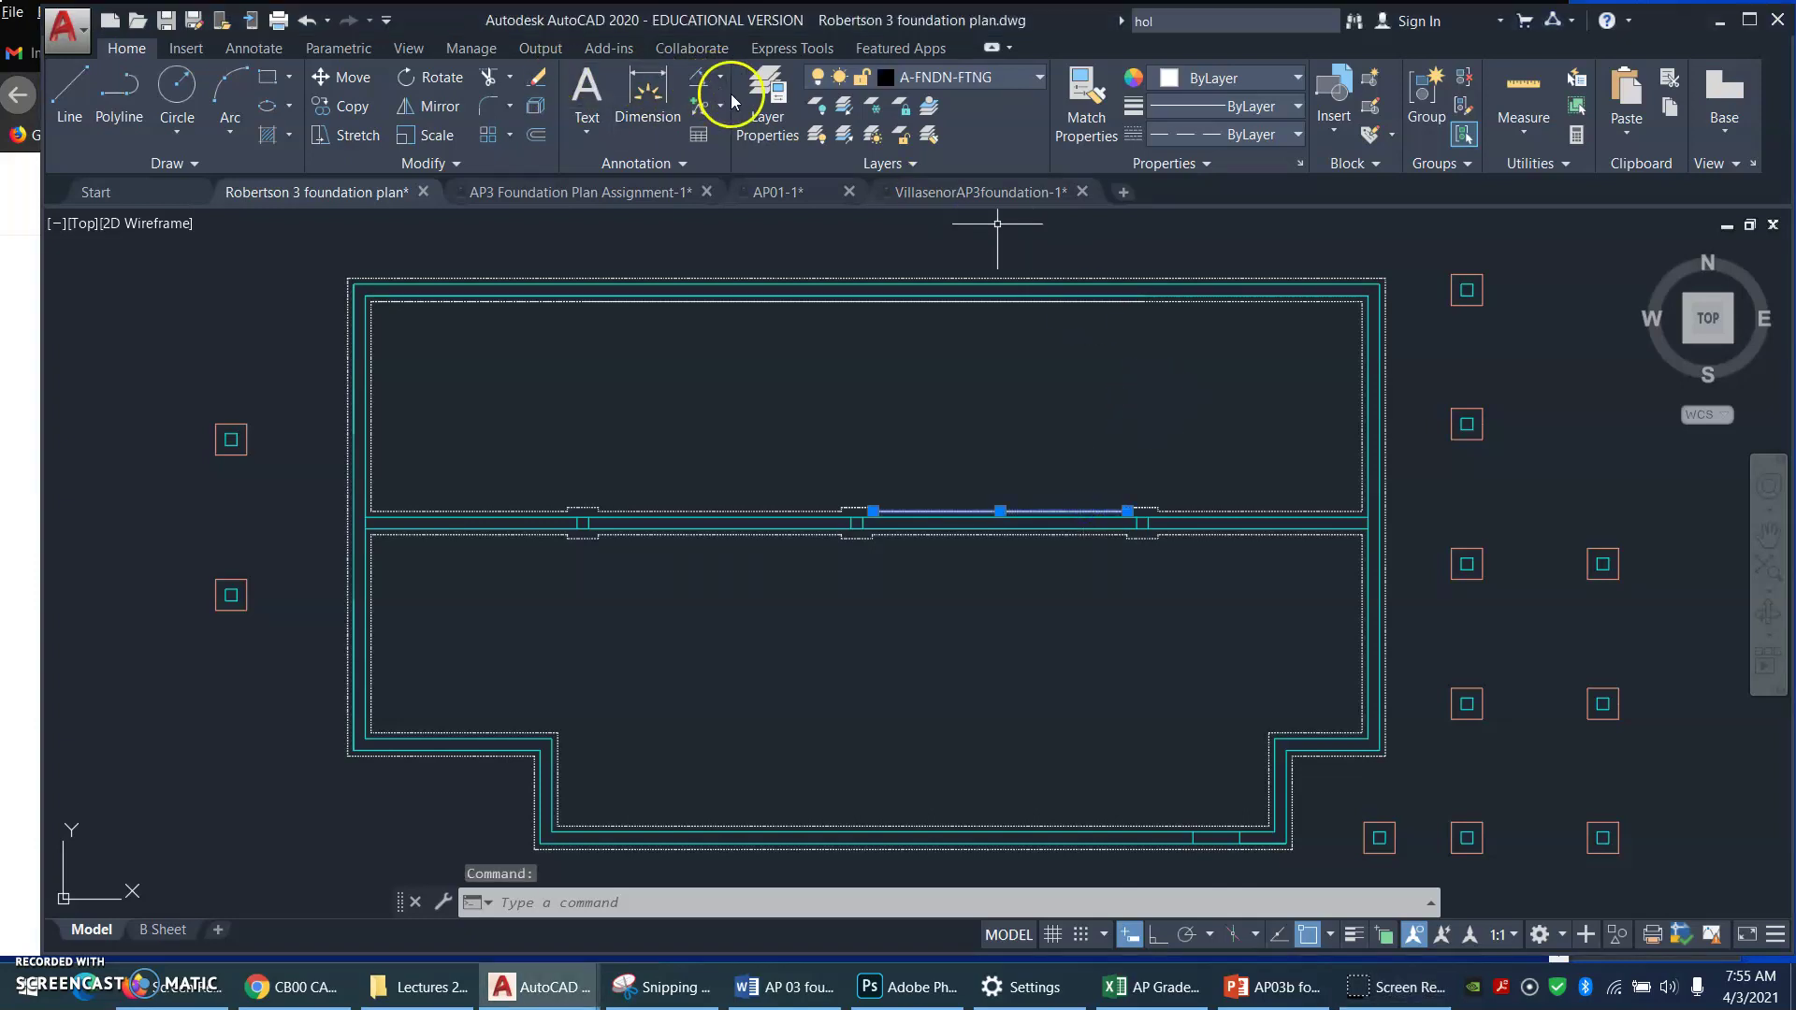
# Step: In the layer list, check A-FNDN-FTNG's DASHED linetype and A-FNDN-PIER, then close the palette
pyautogui.click(765, 103)
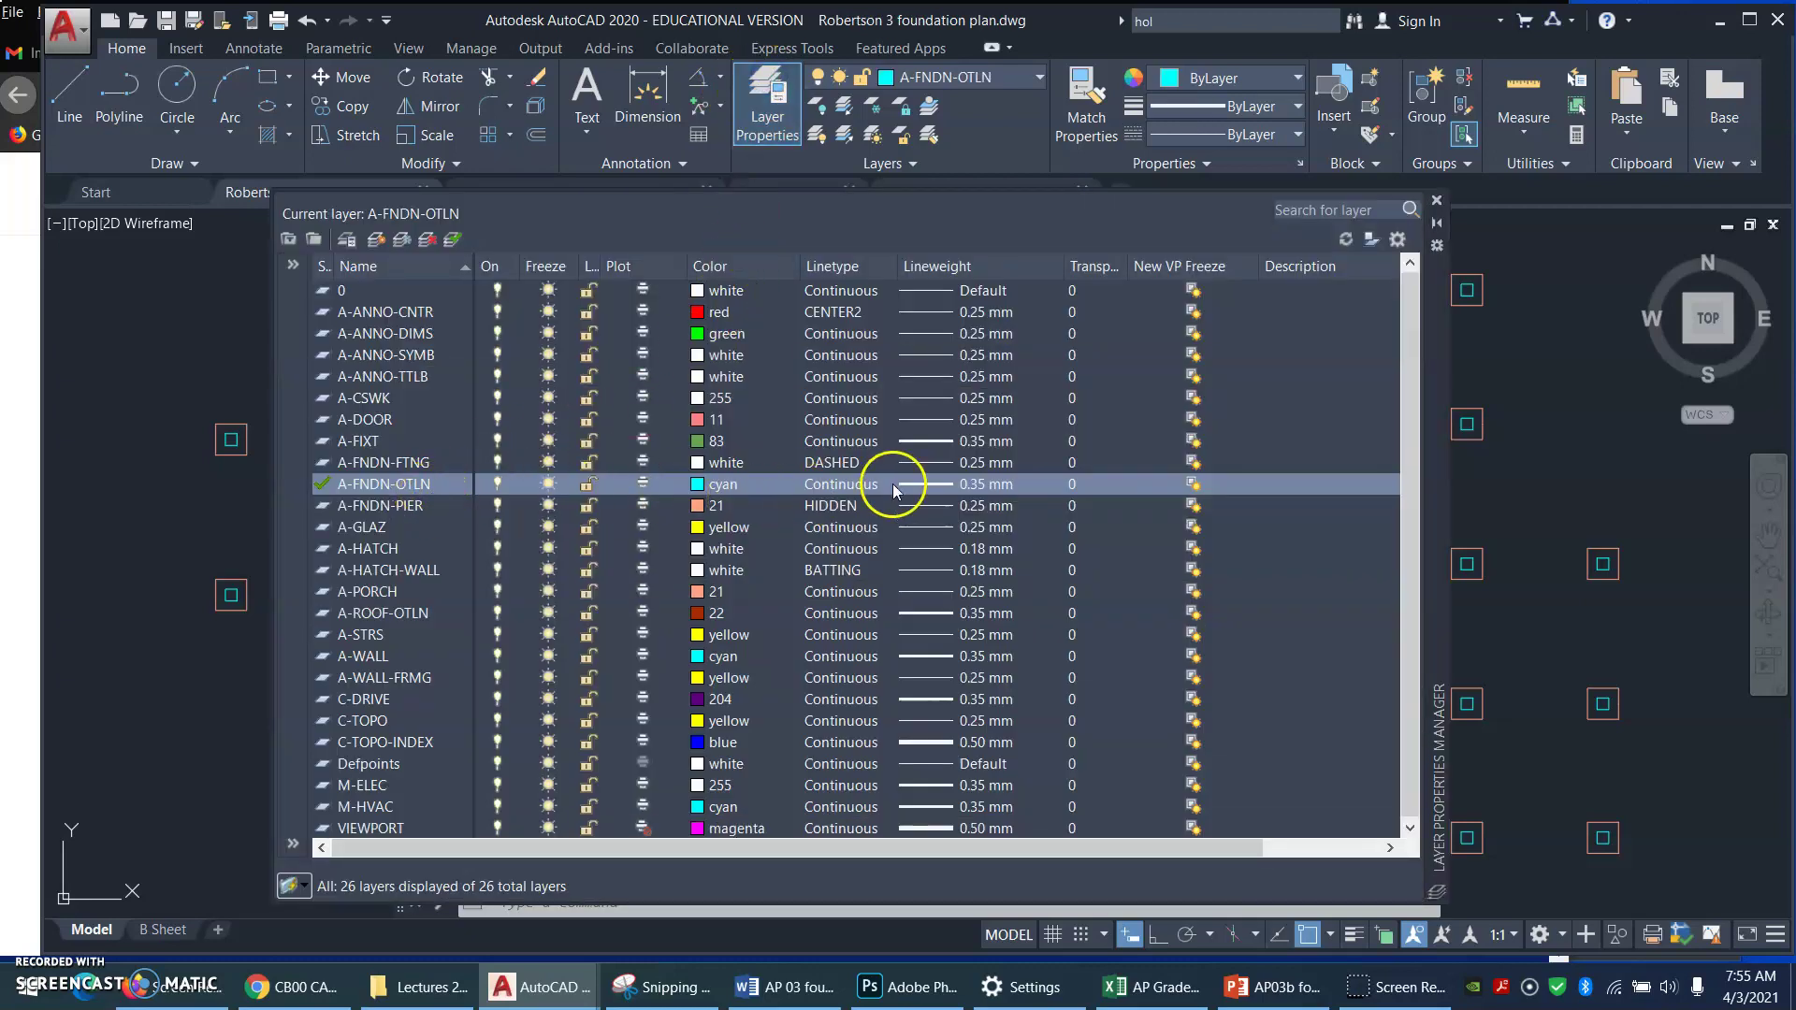
pyautogui.click(416, 468)
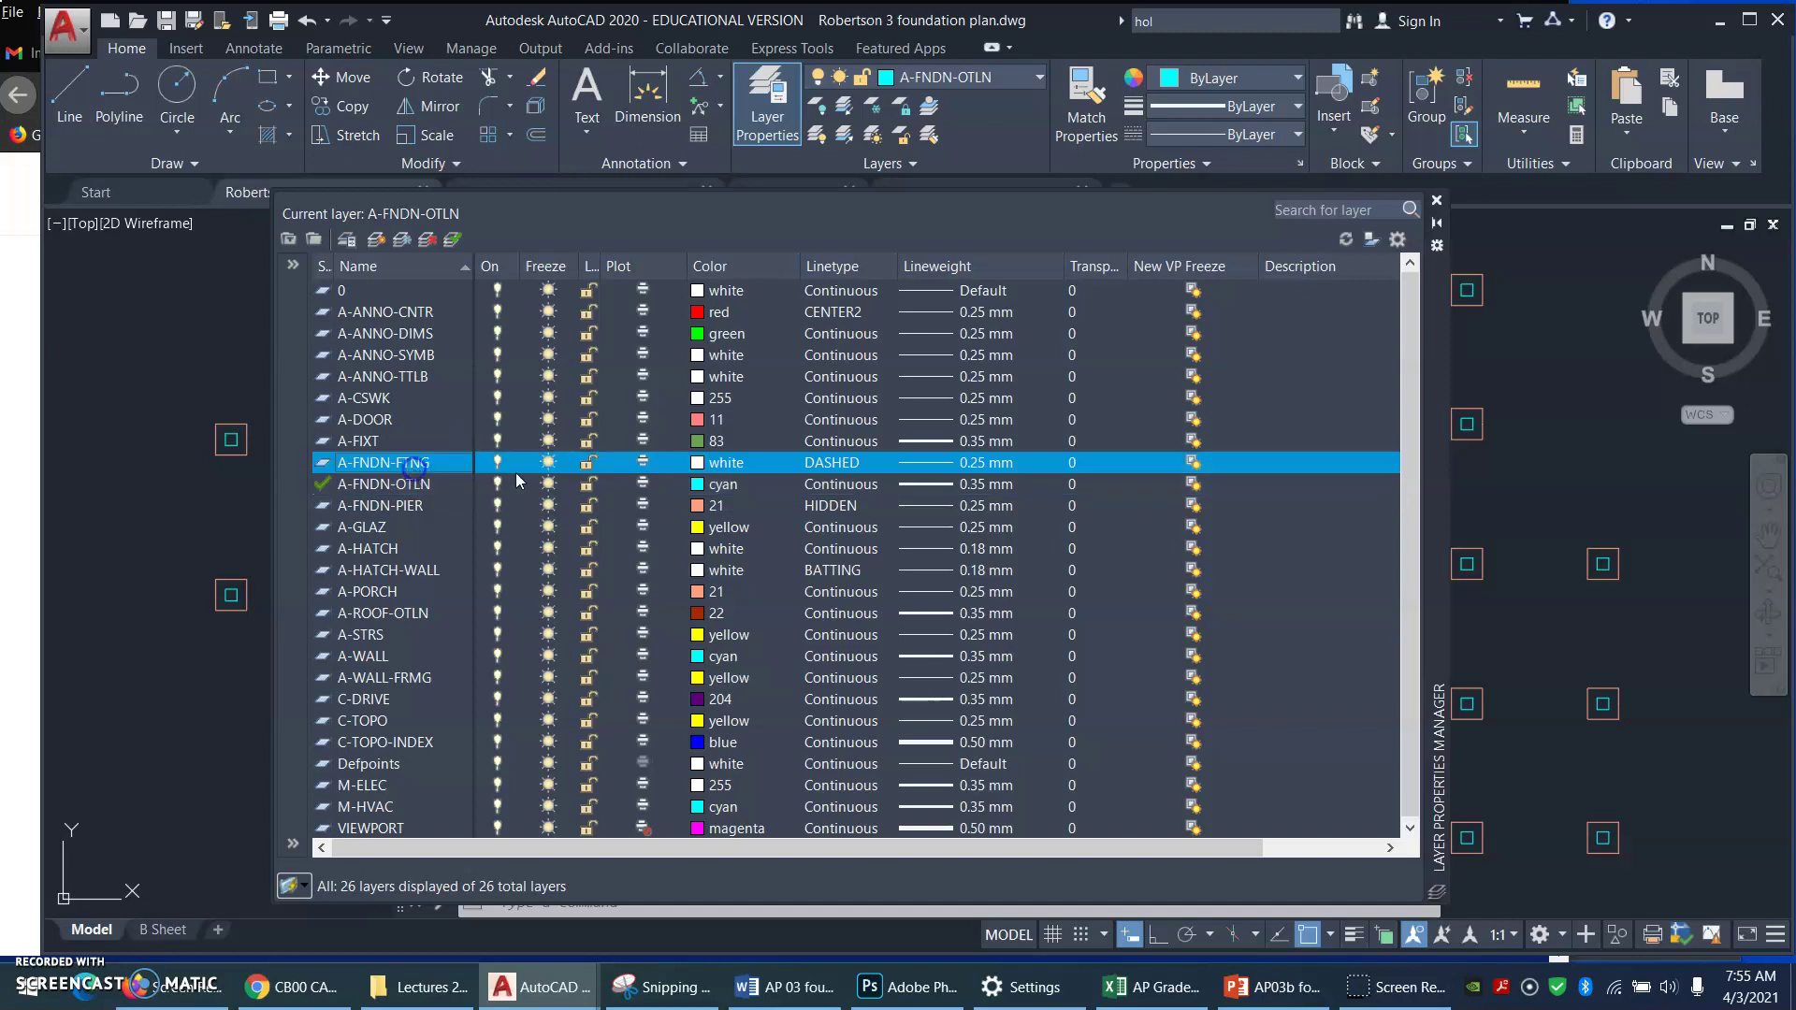
pyautogui.click(851, 465)
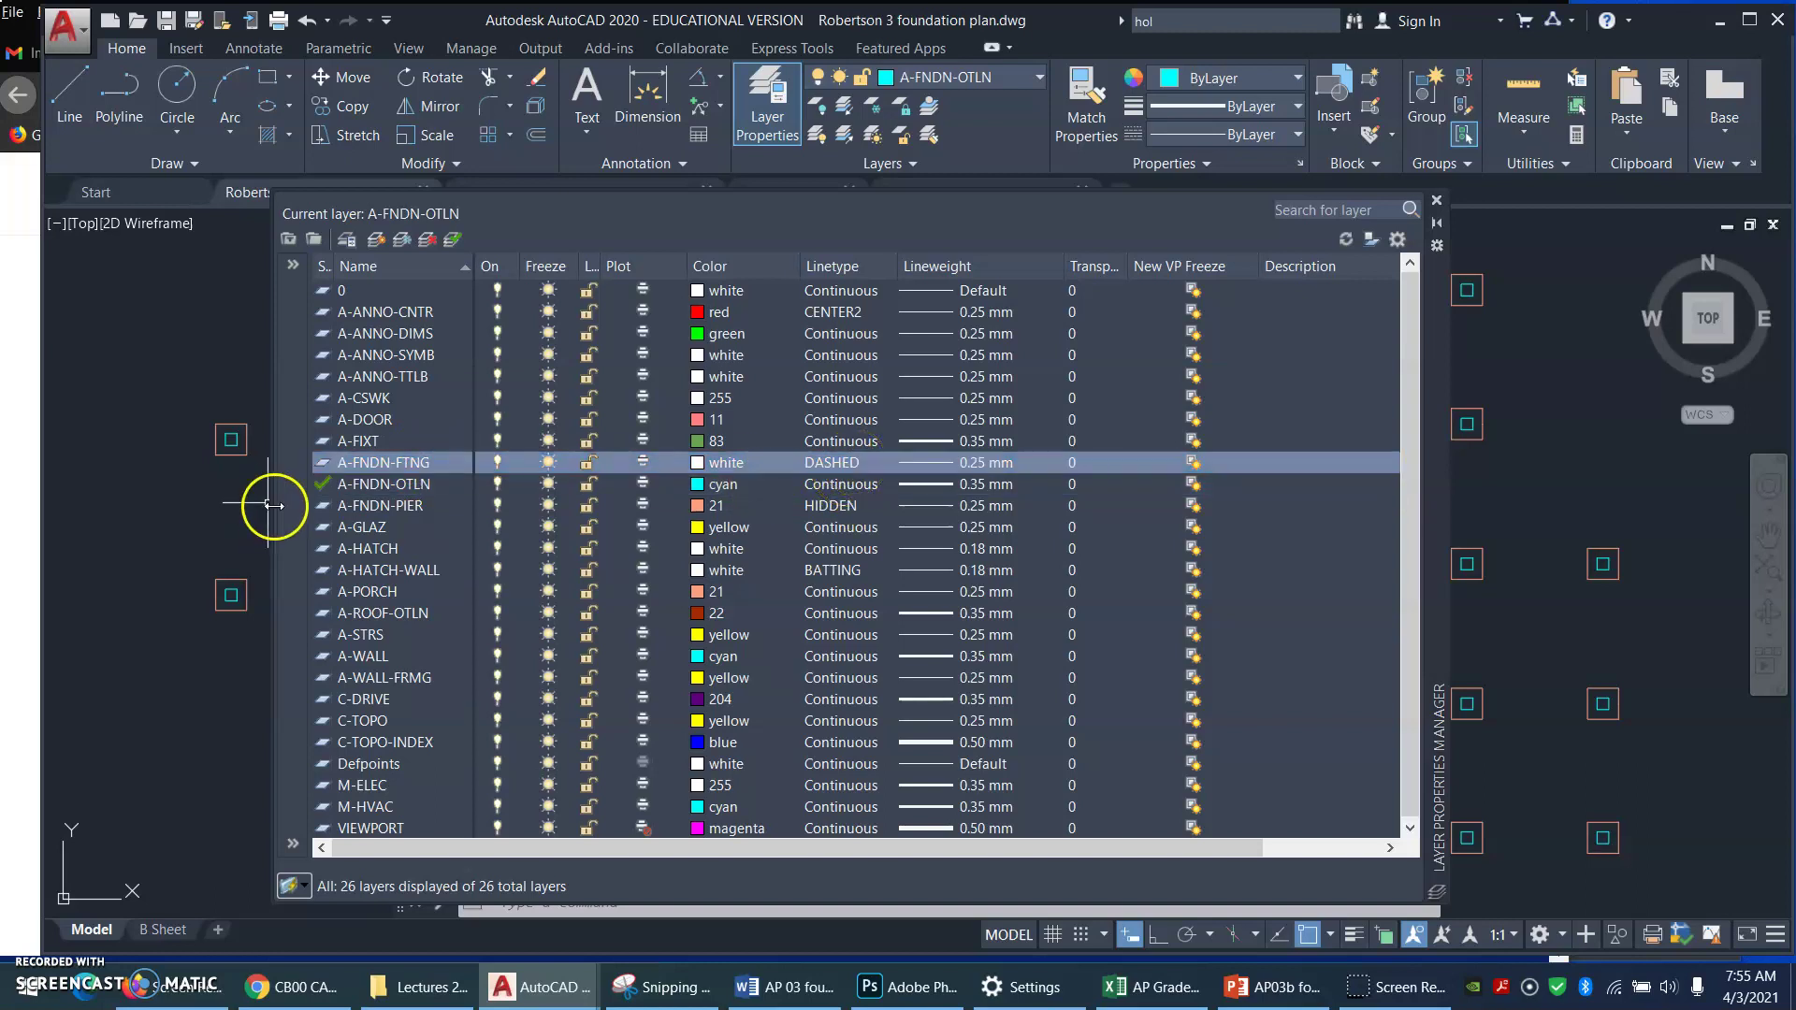
pyautogui.click(384, 506)
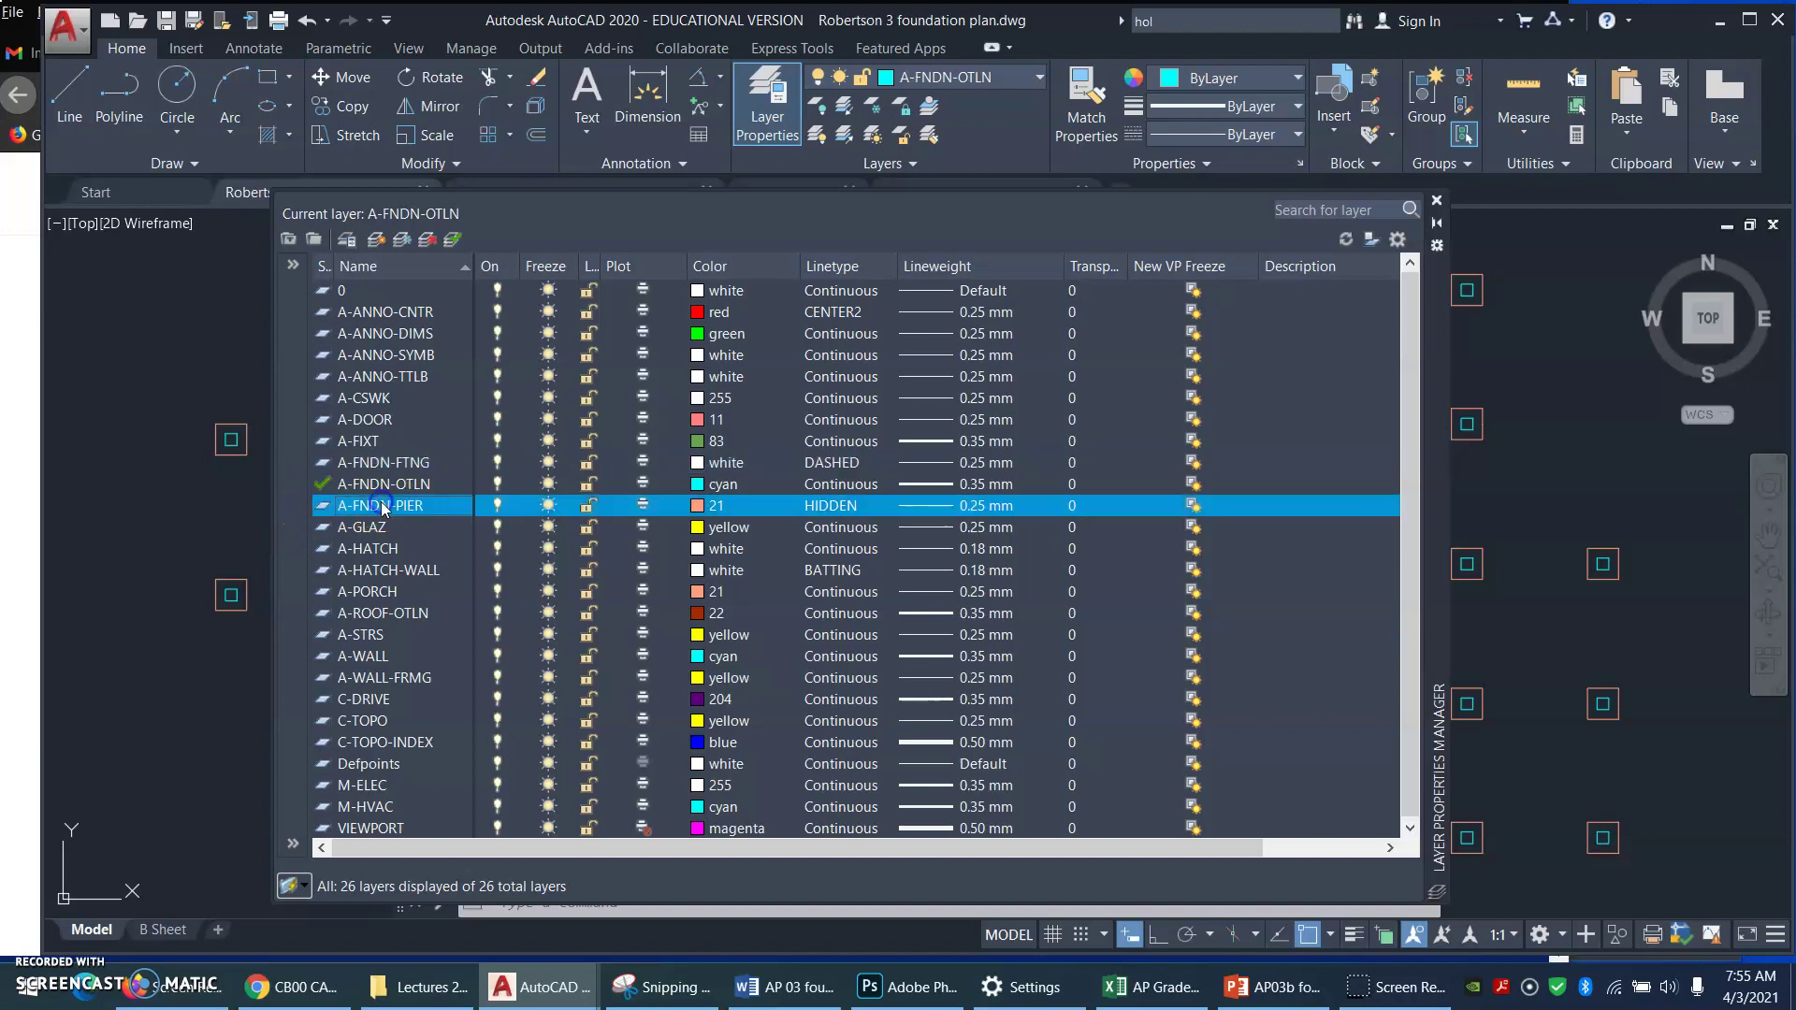
pyautogui.click(1437, 199)
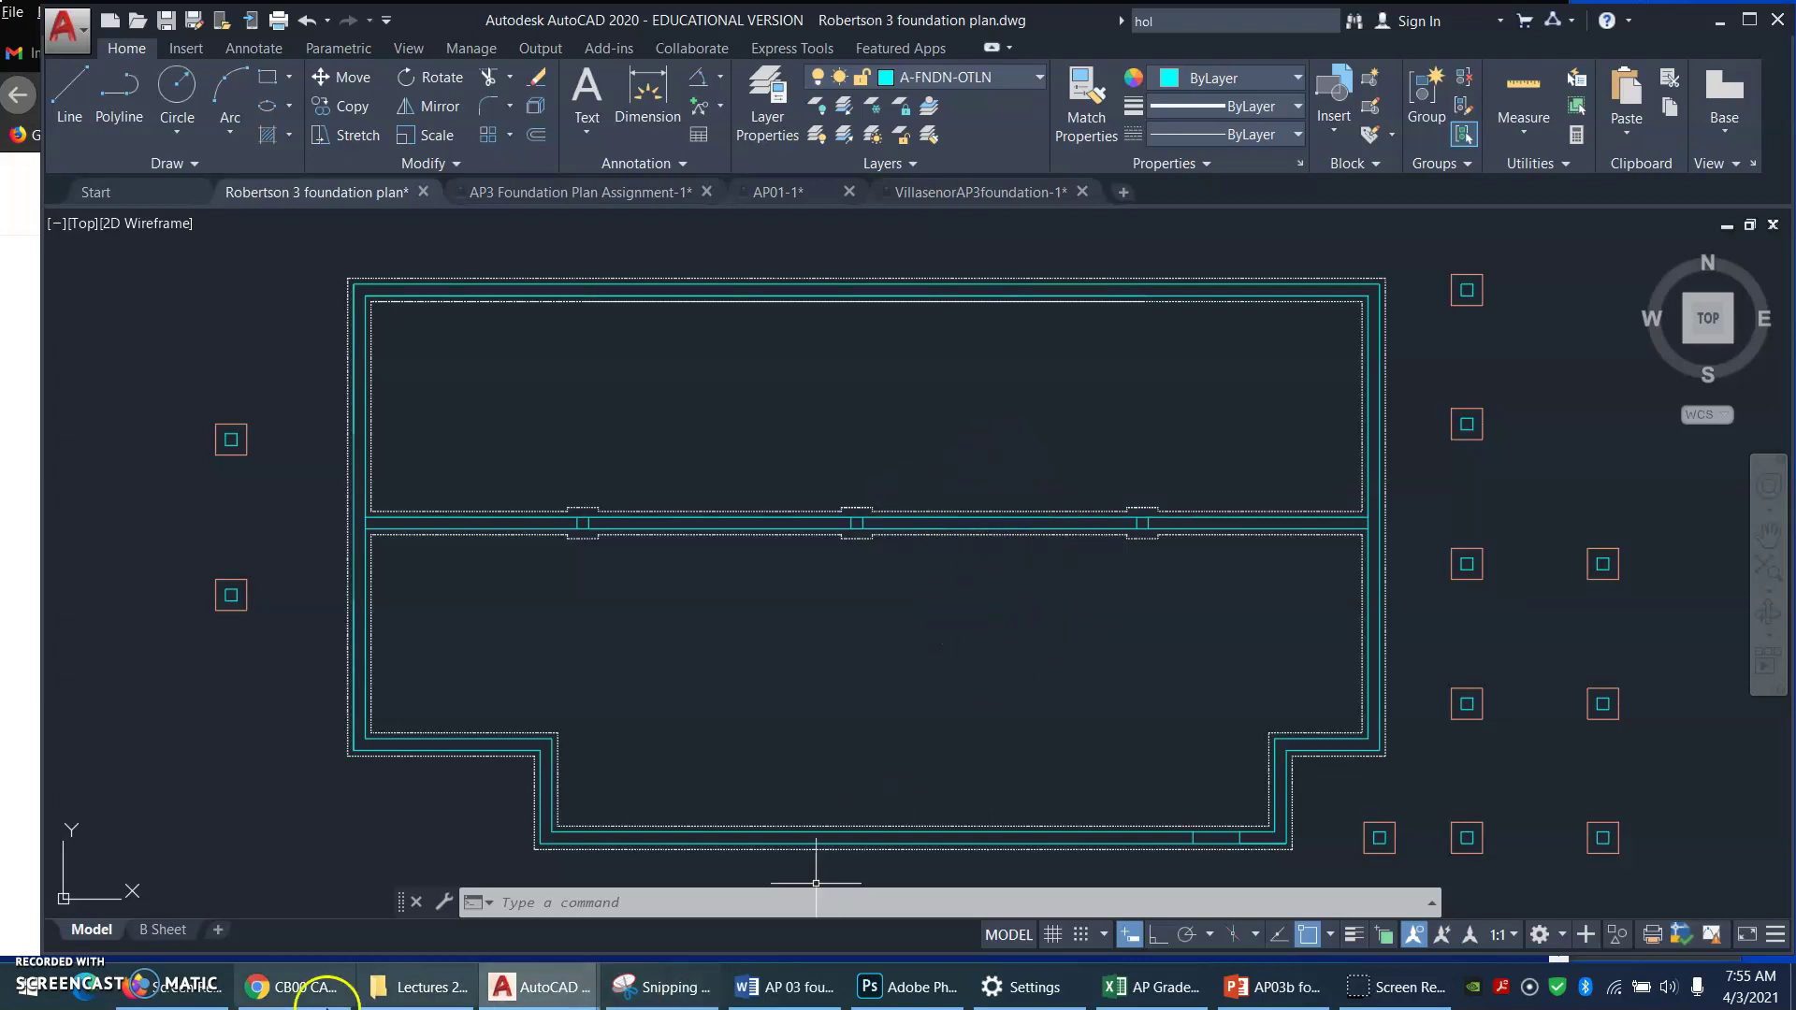
pyautogui.moveTo(164, 930)
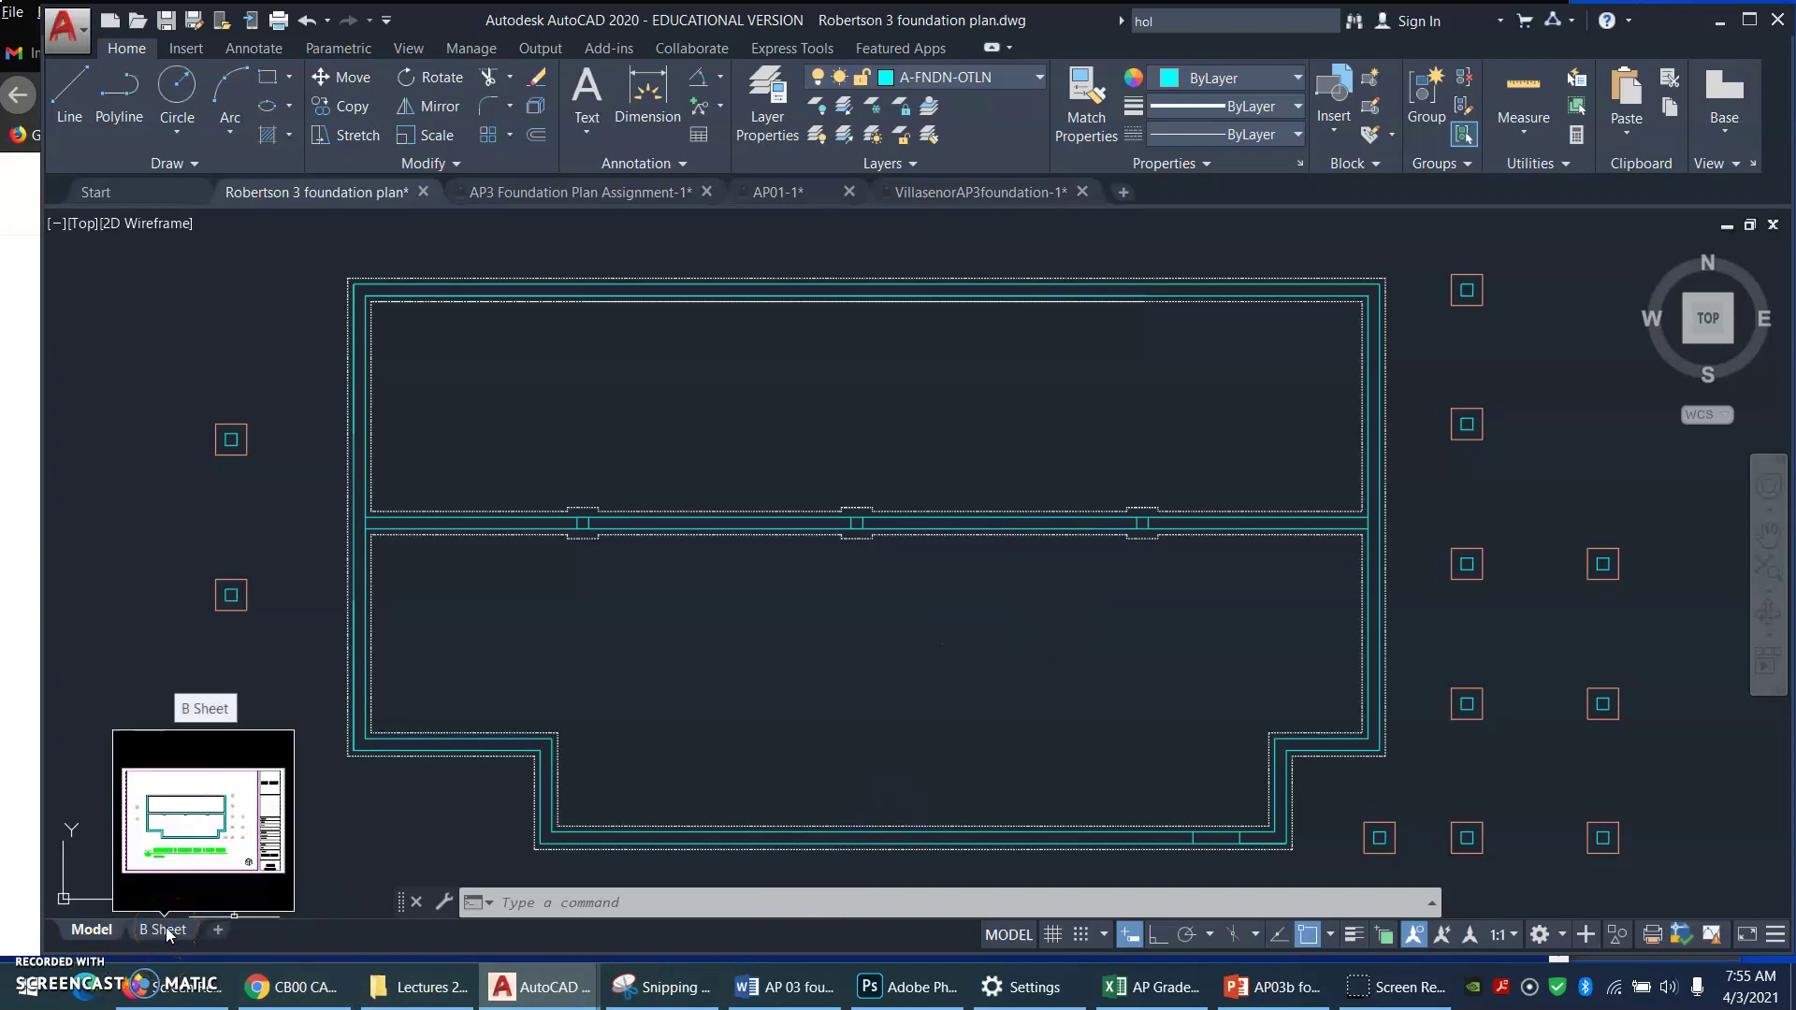
pyautogui.click(164, 930)
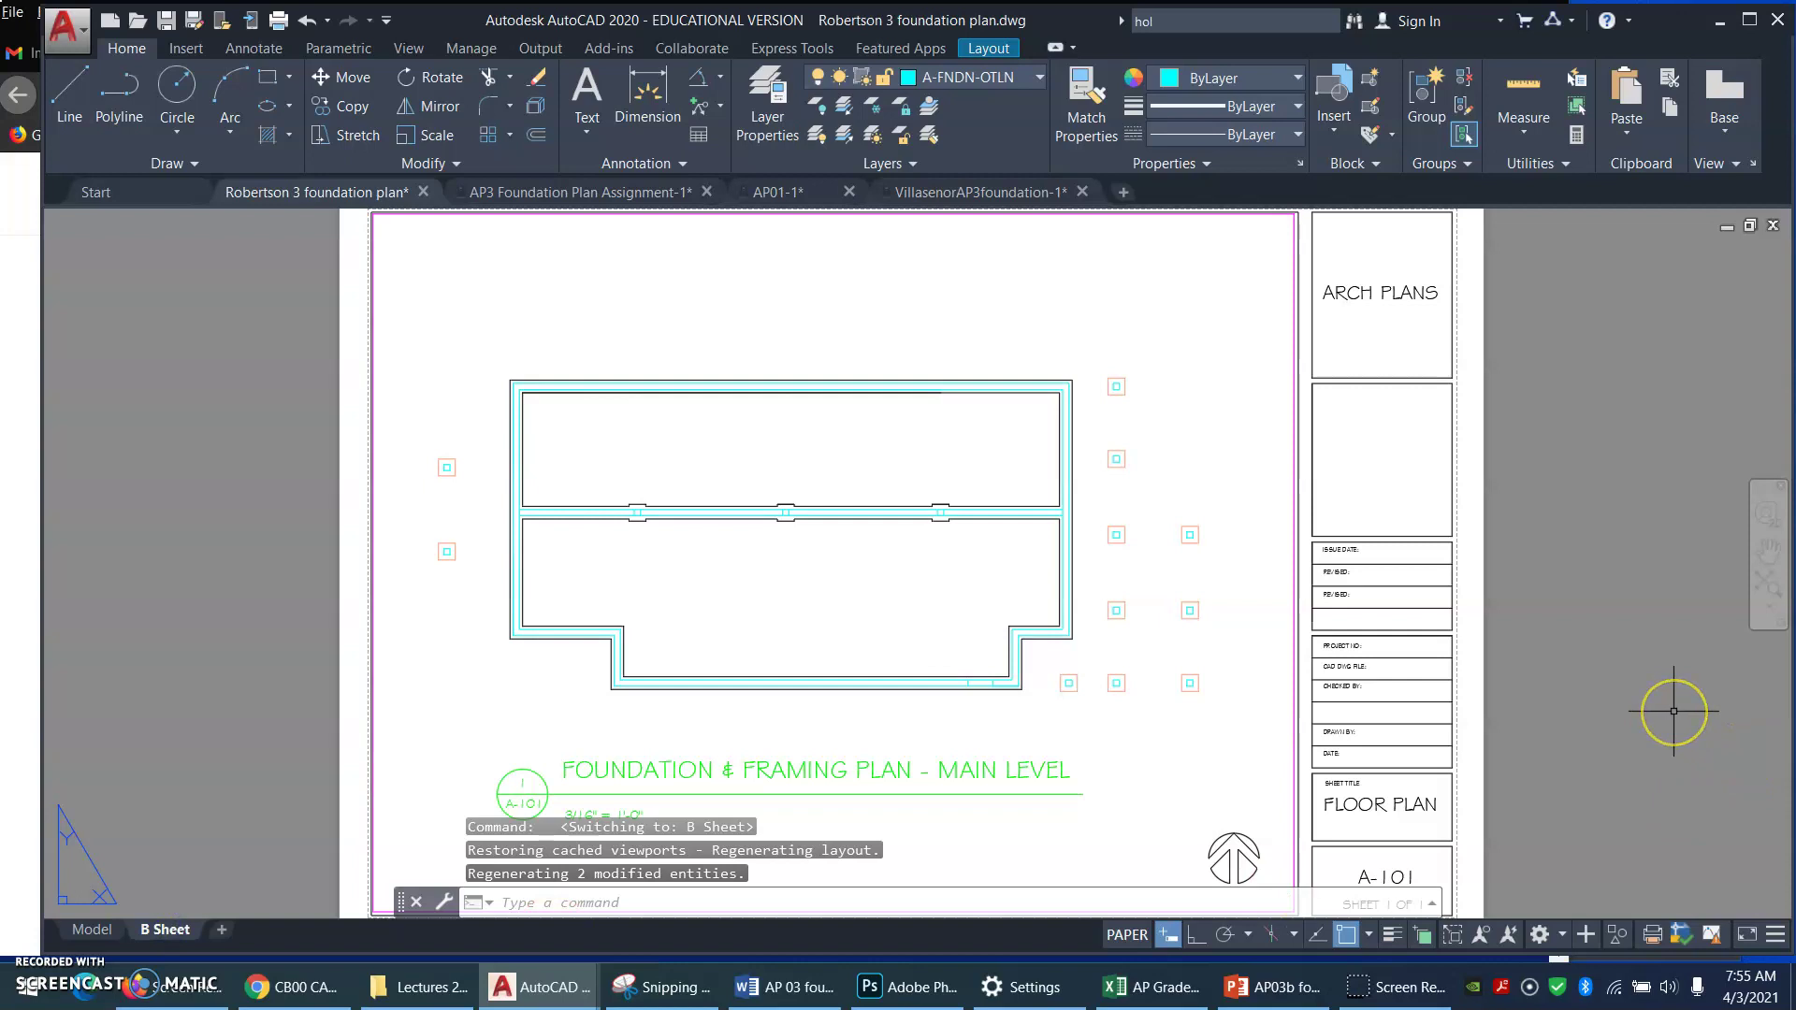
pyautogui.click(1233, 743)
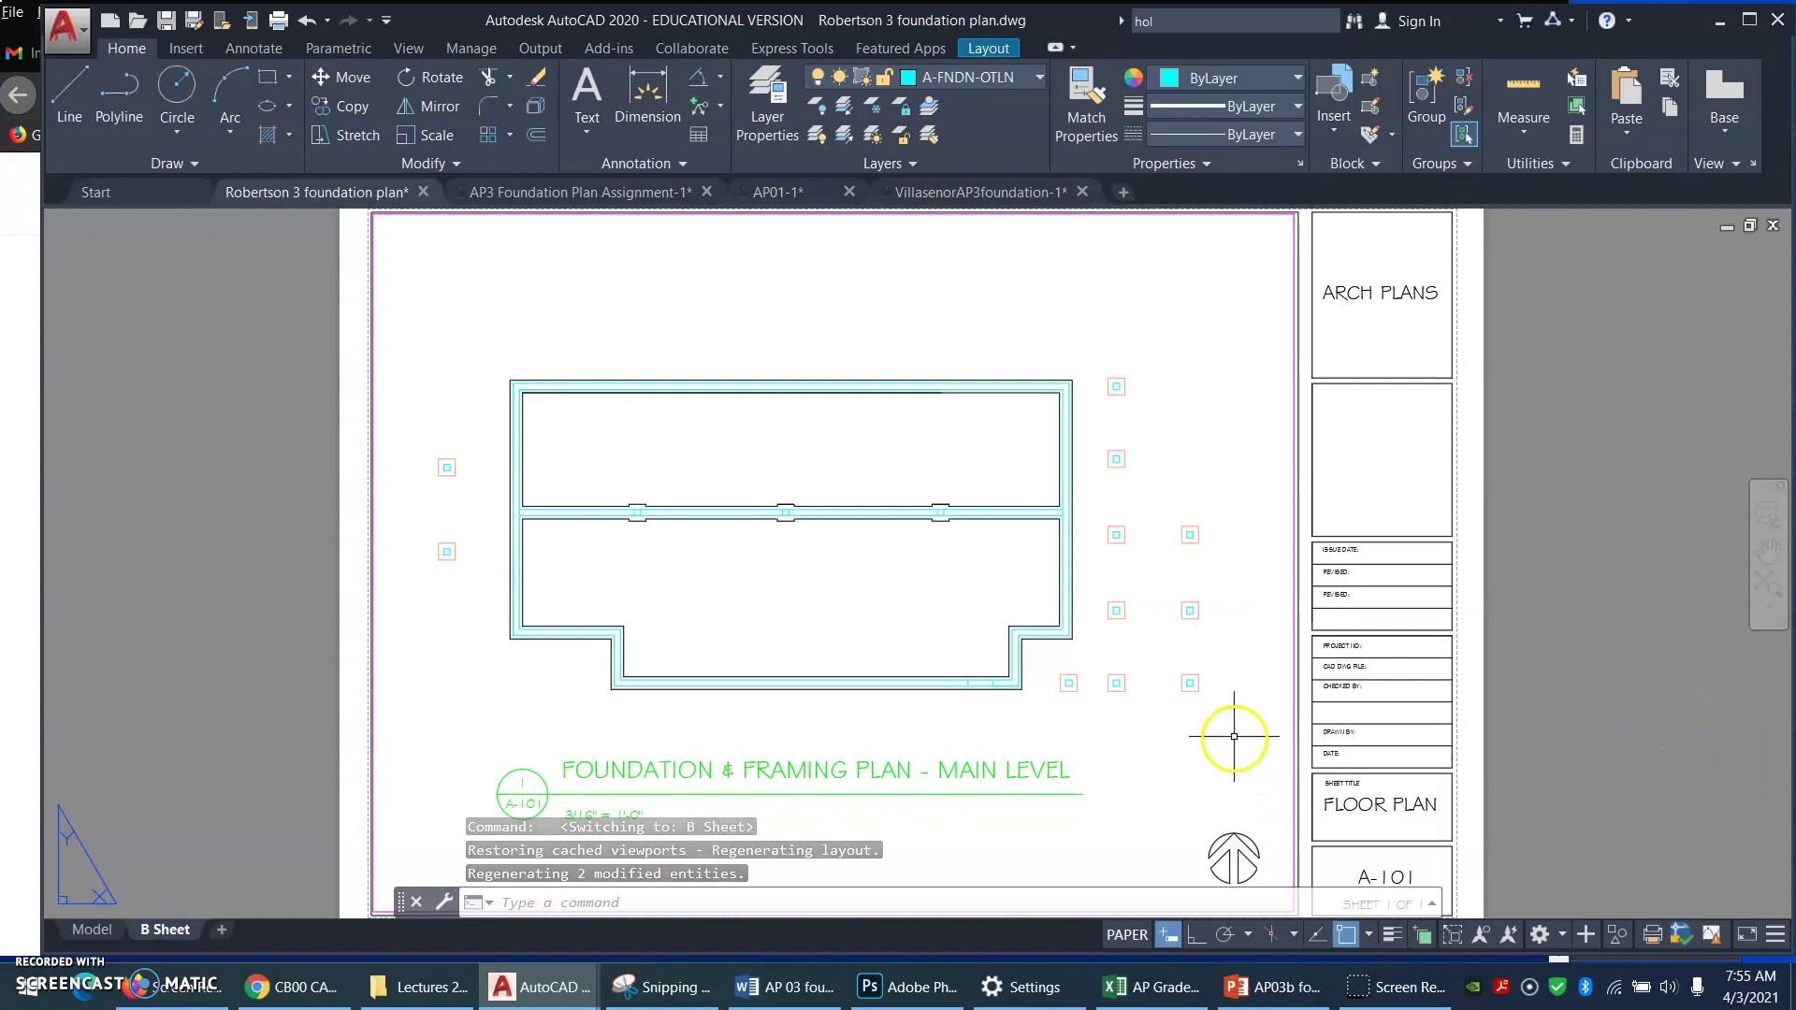
pyautogui.click(1233, 743)
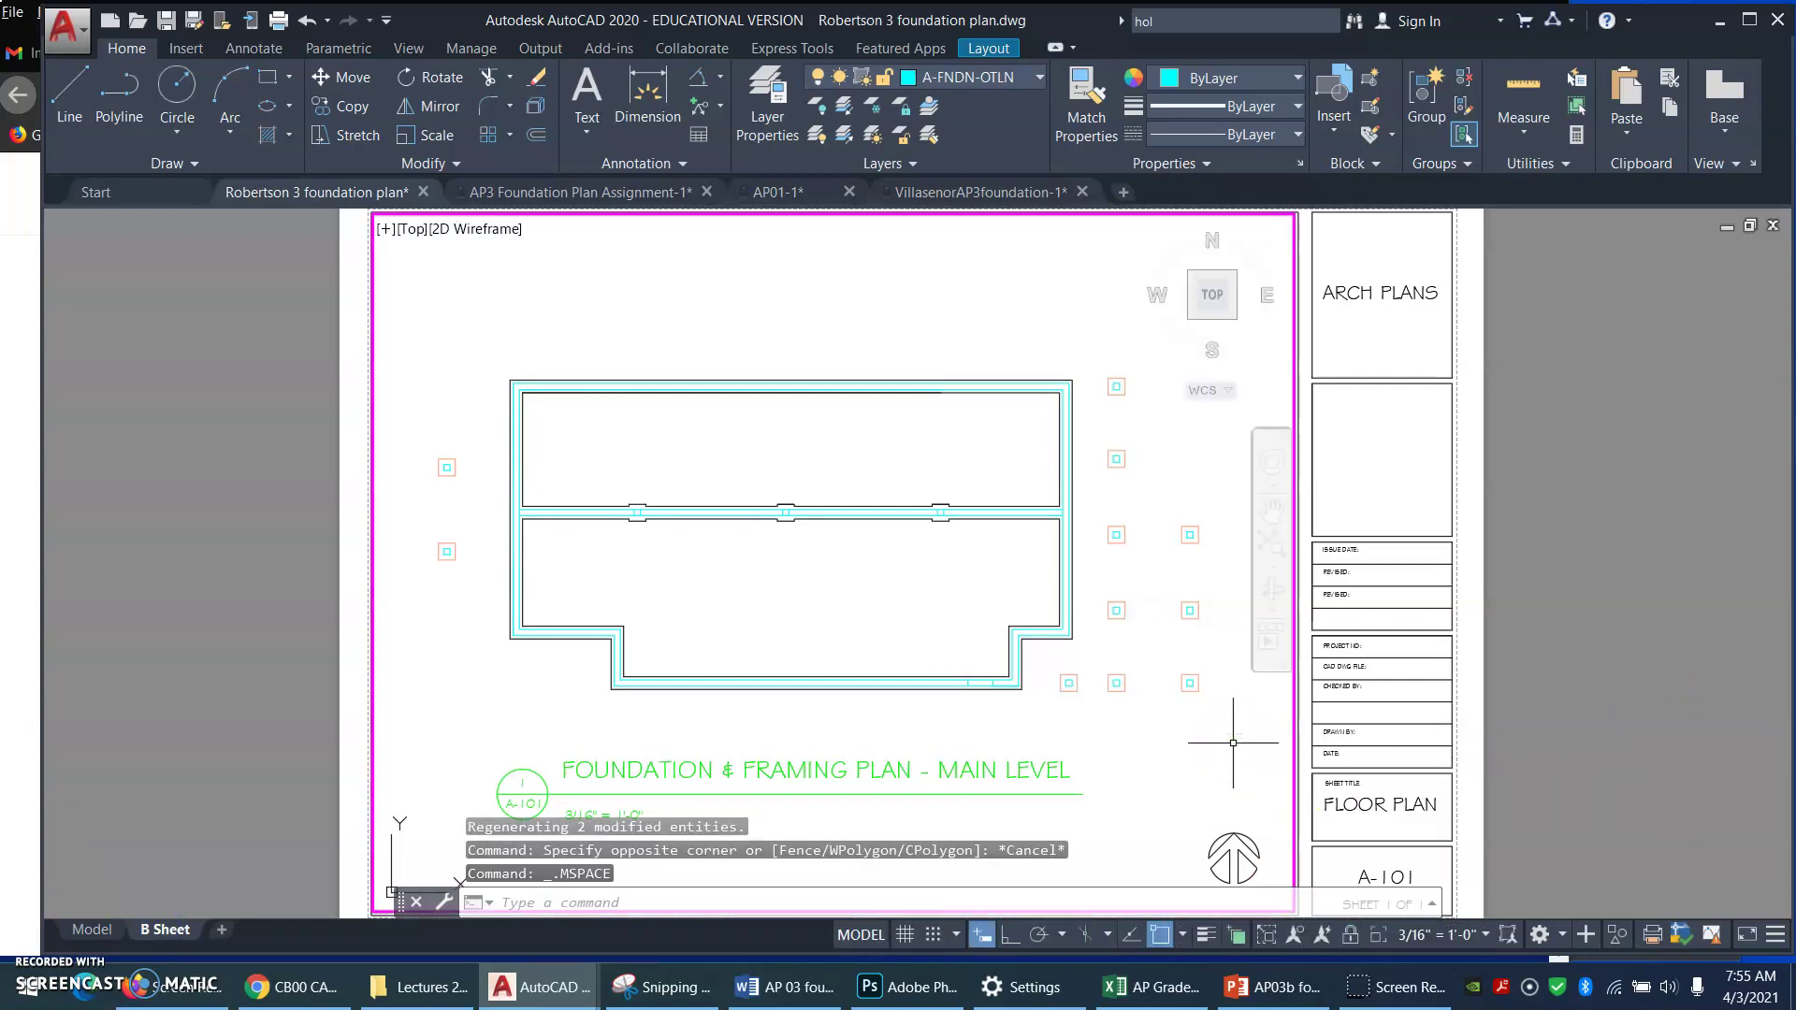
pyautogui.click(1485, 935)
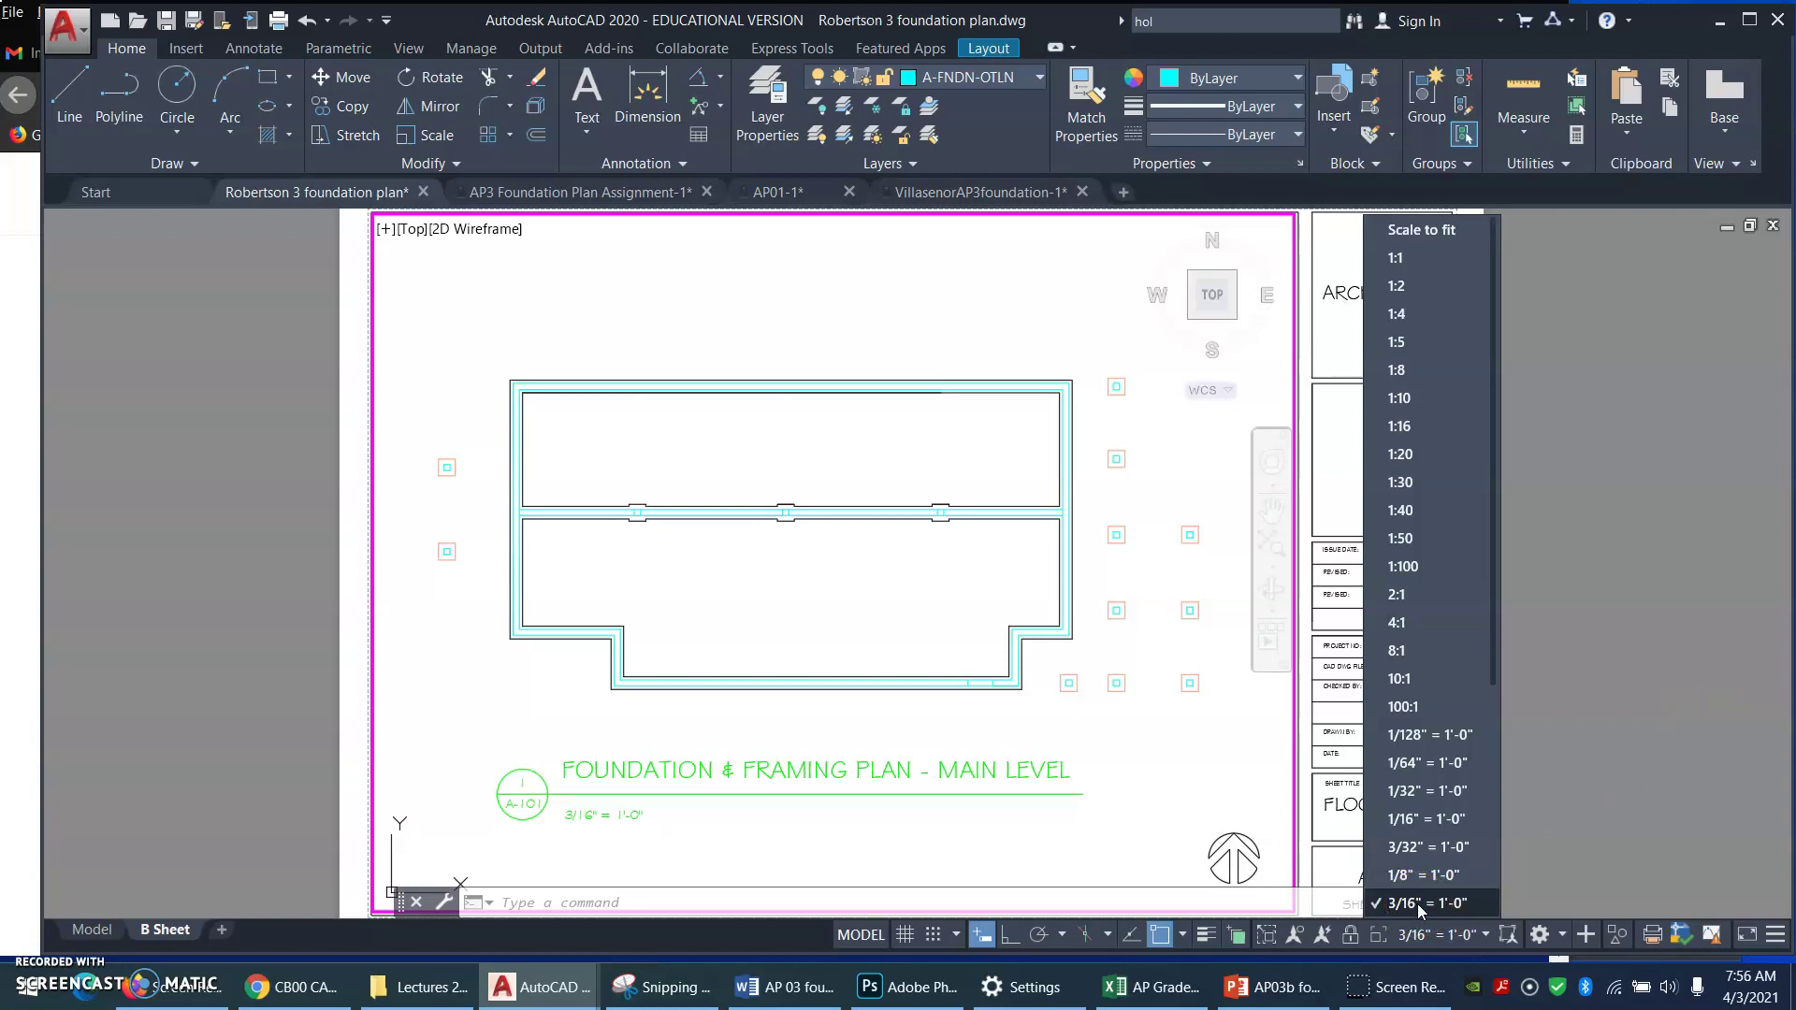
pyautogui.click(1455, 904)
pyautogui.click(1606, 736)
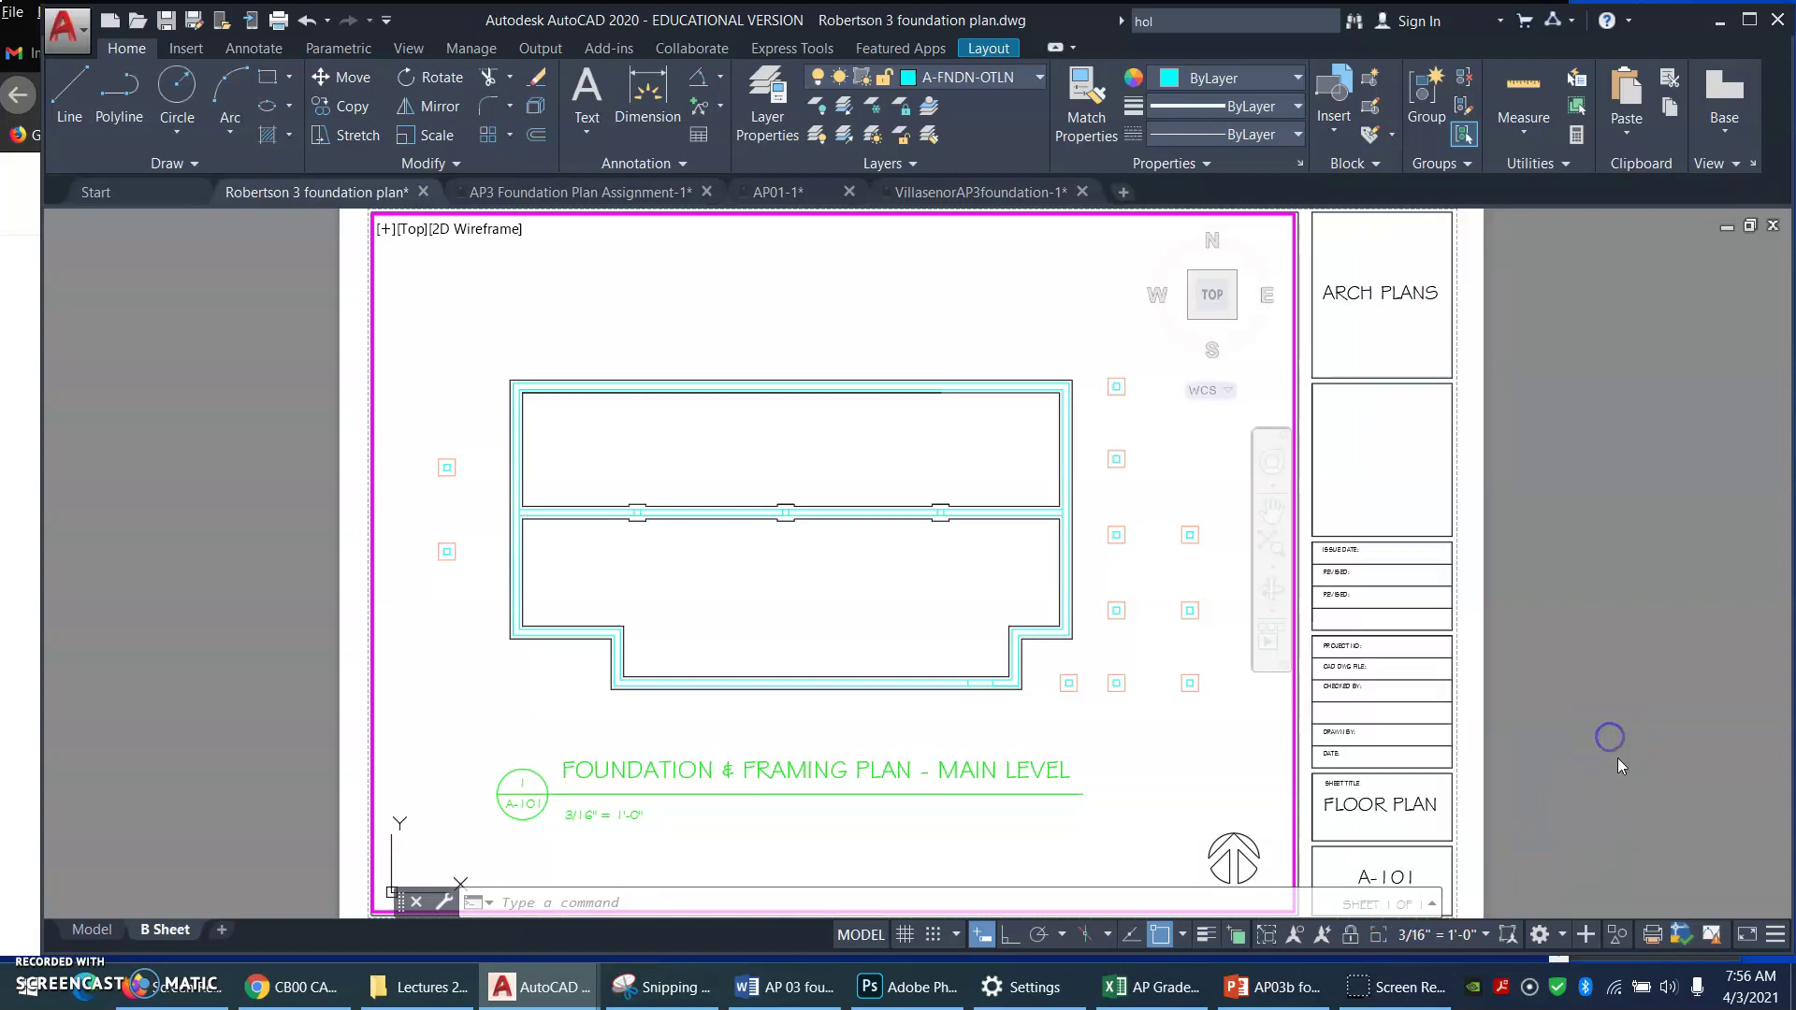
pyautogui.doubleClick(339, 603)
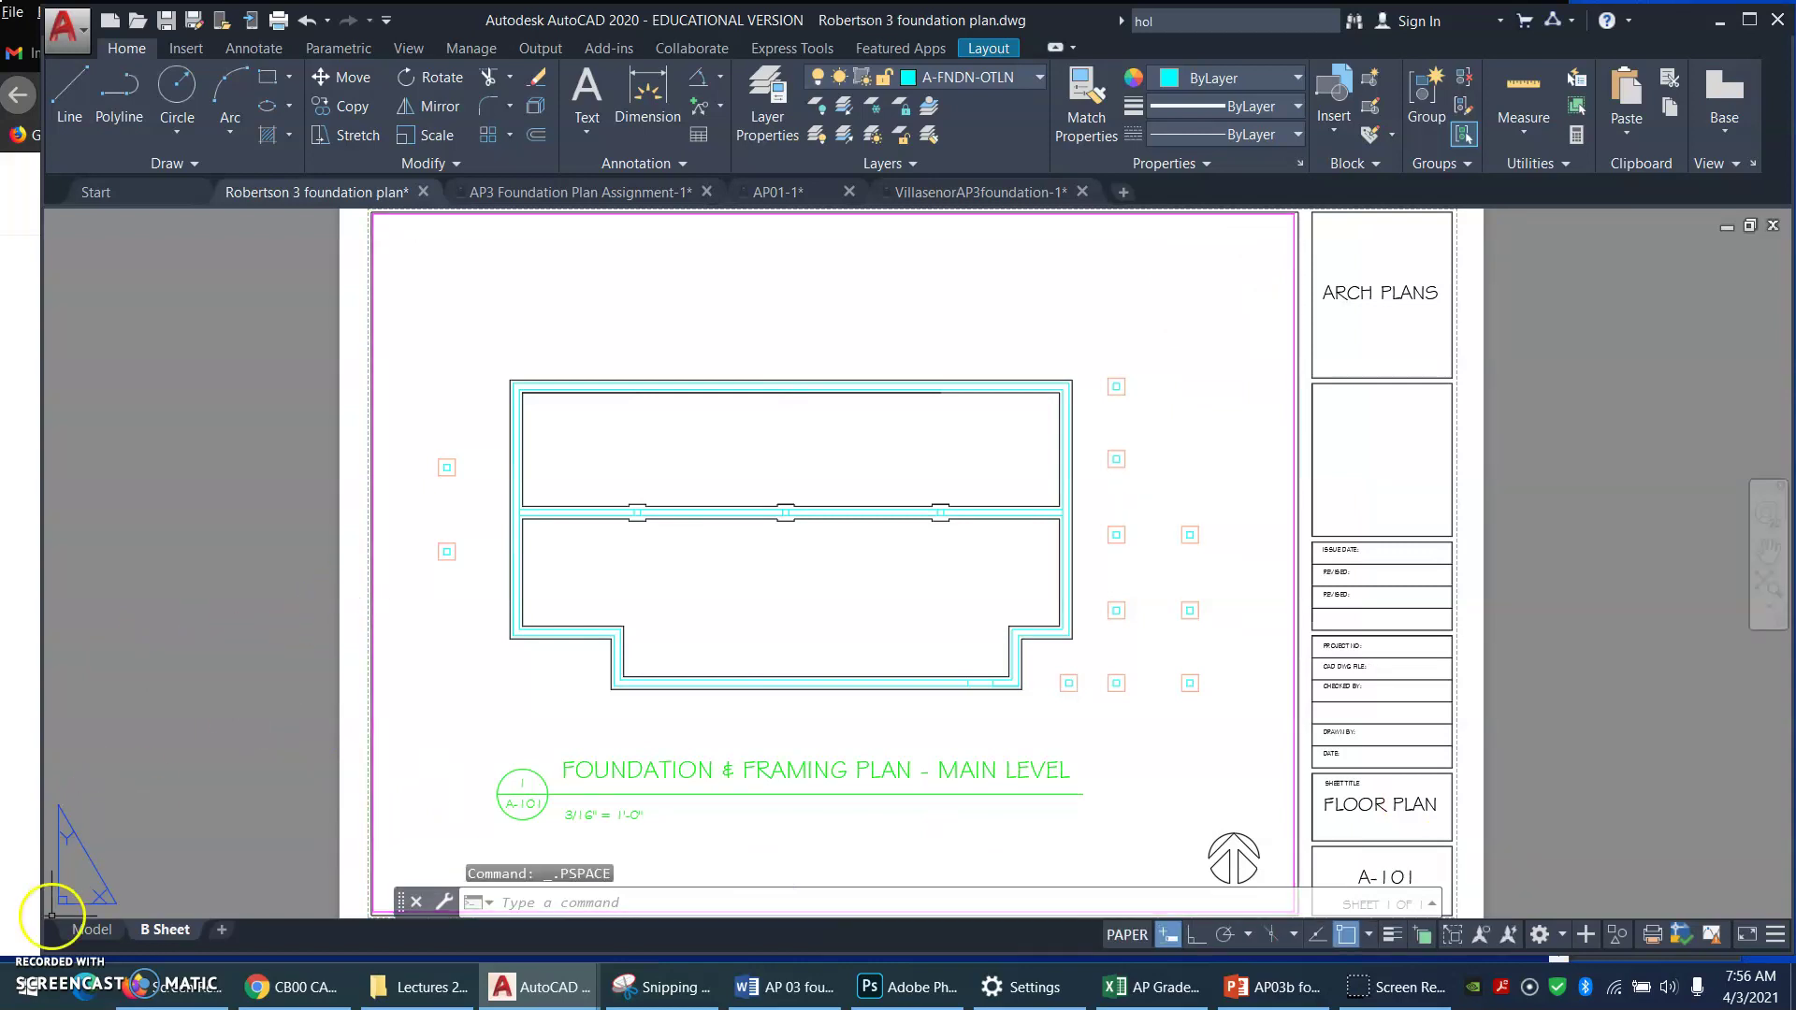
# Step: Back in model space, run LTSCALE and set the linetype scale to 64
pyautogui.click(86, 930)
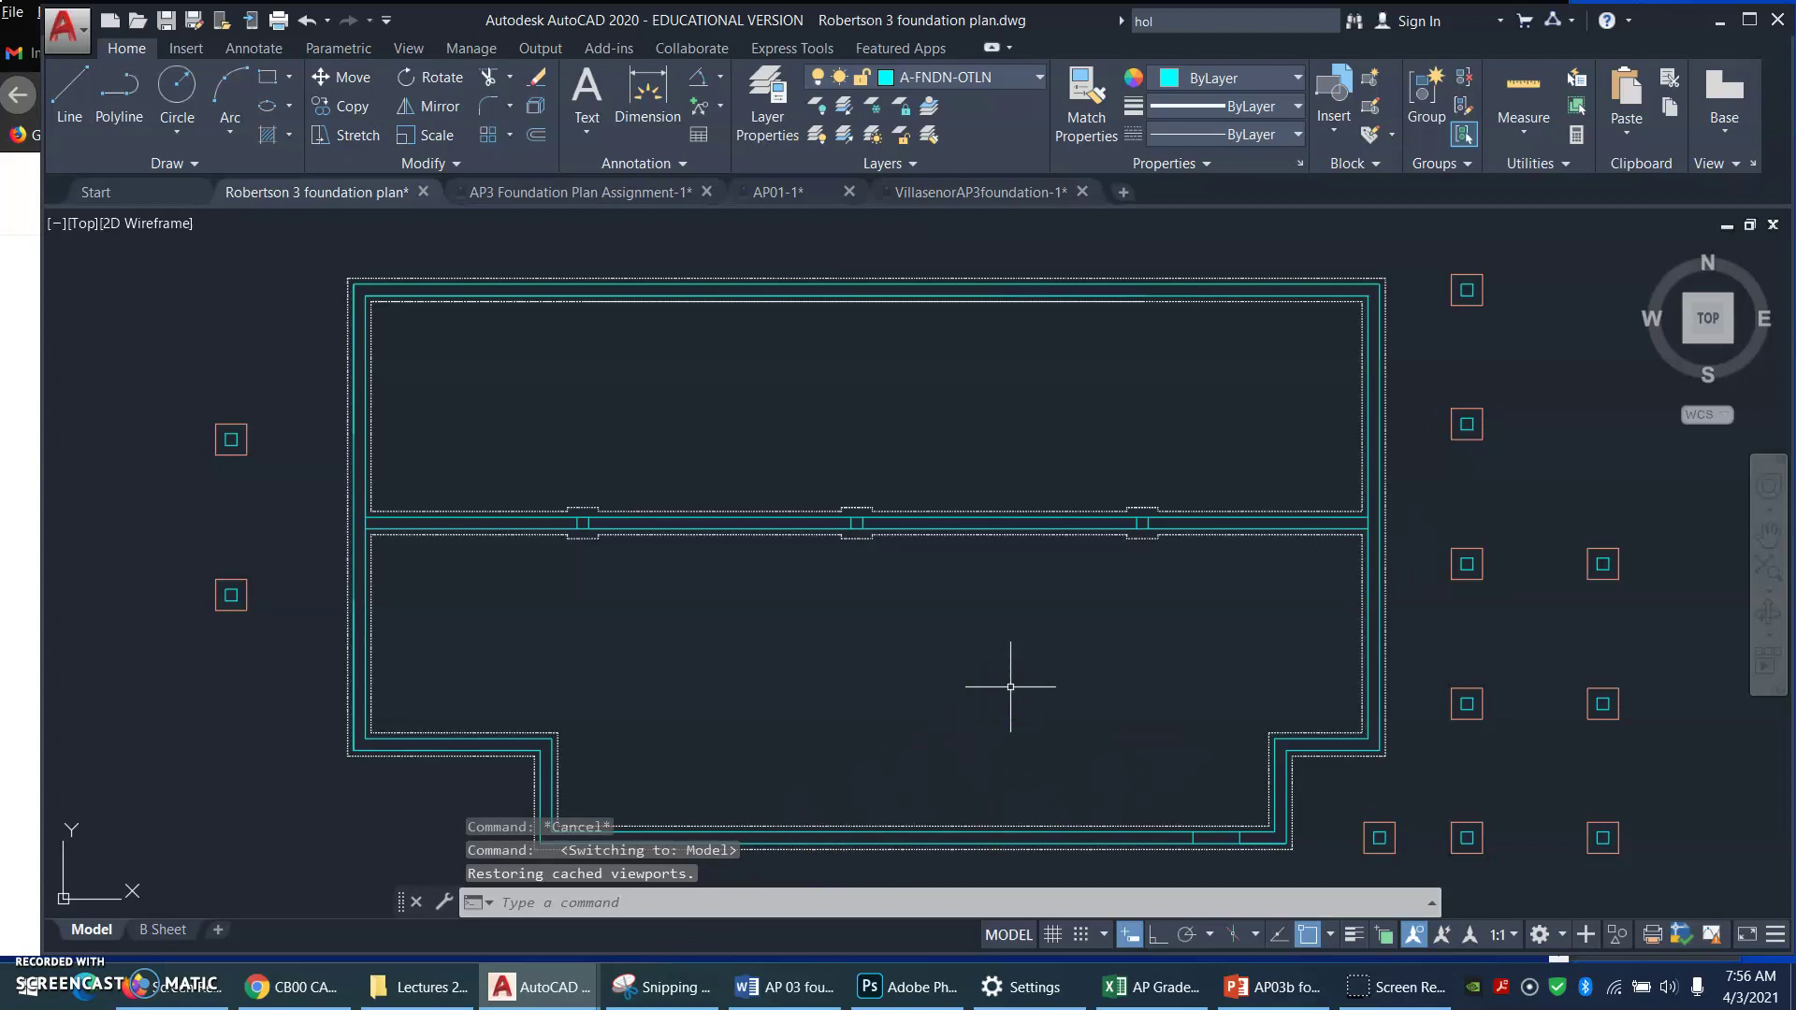
pyautogui.write('L')
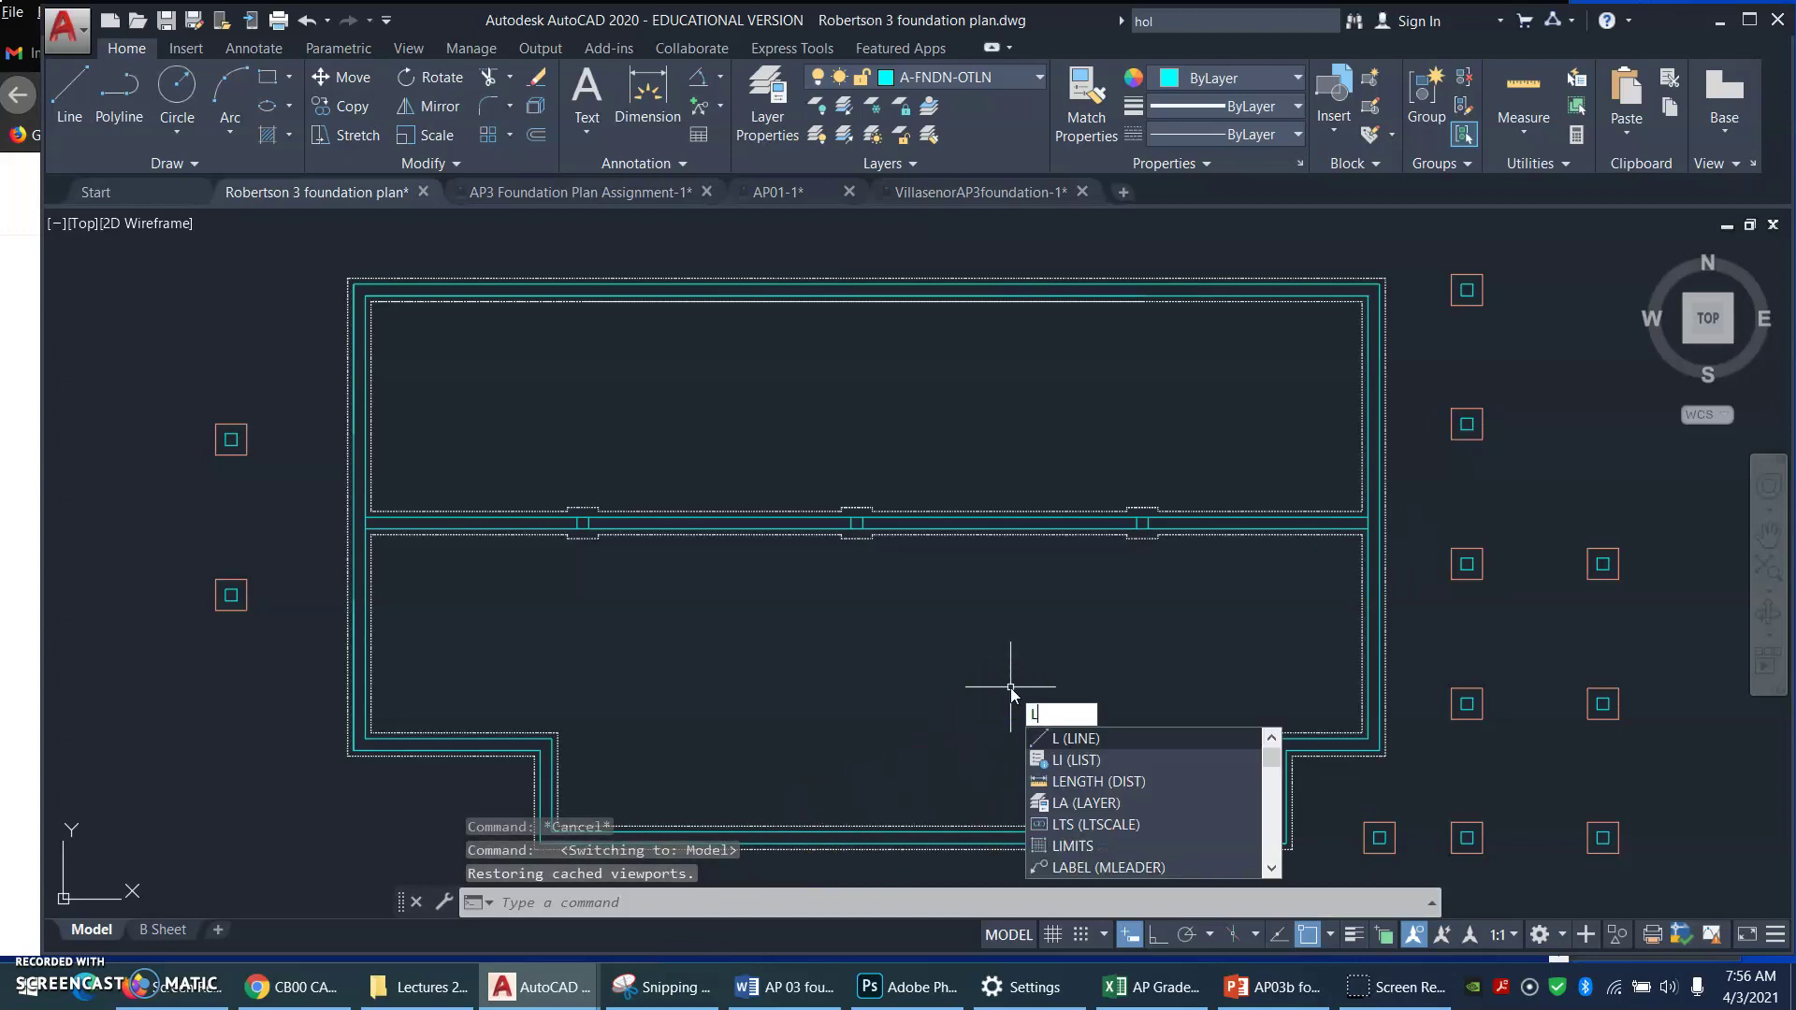
pyautogui.write('TSCALE')
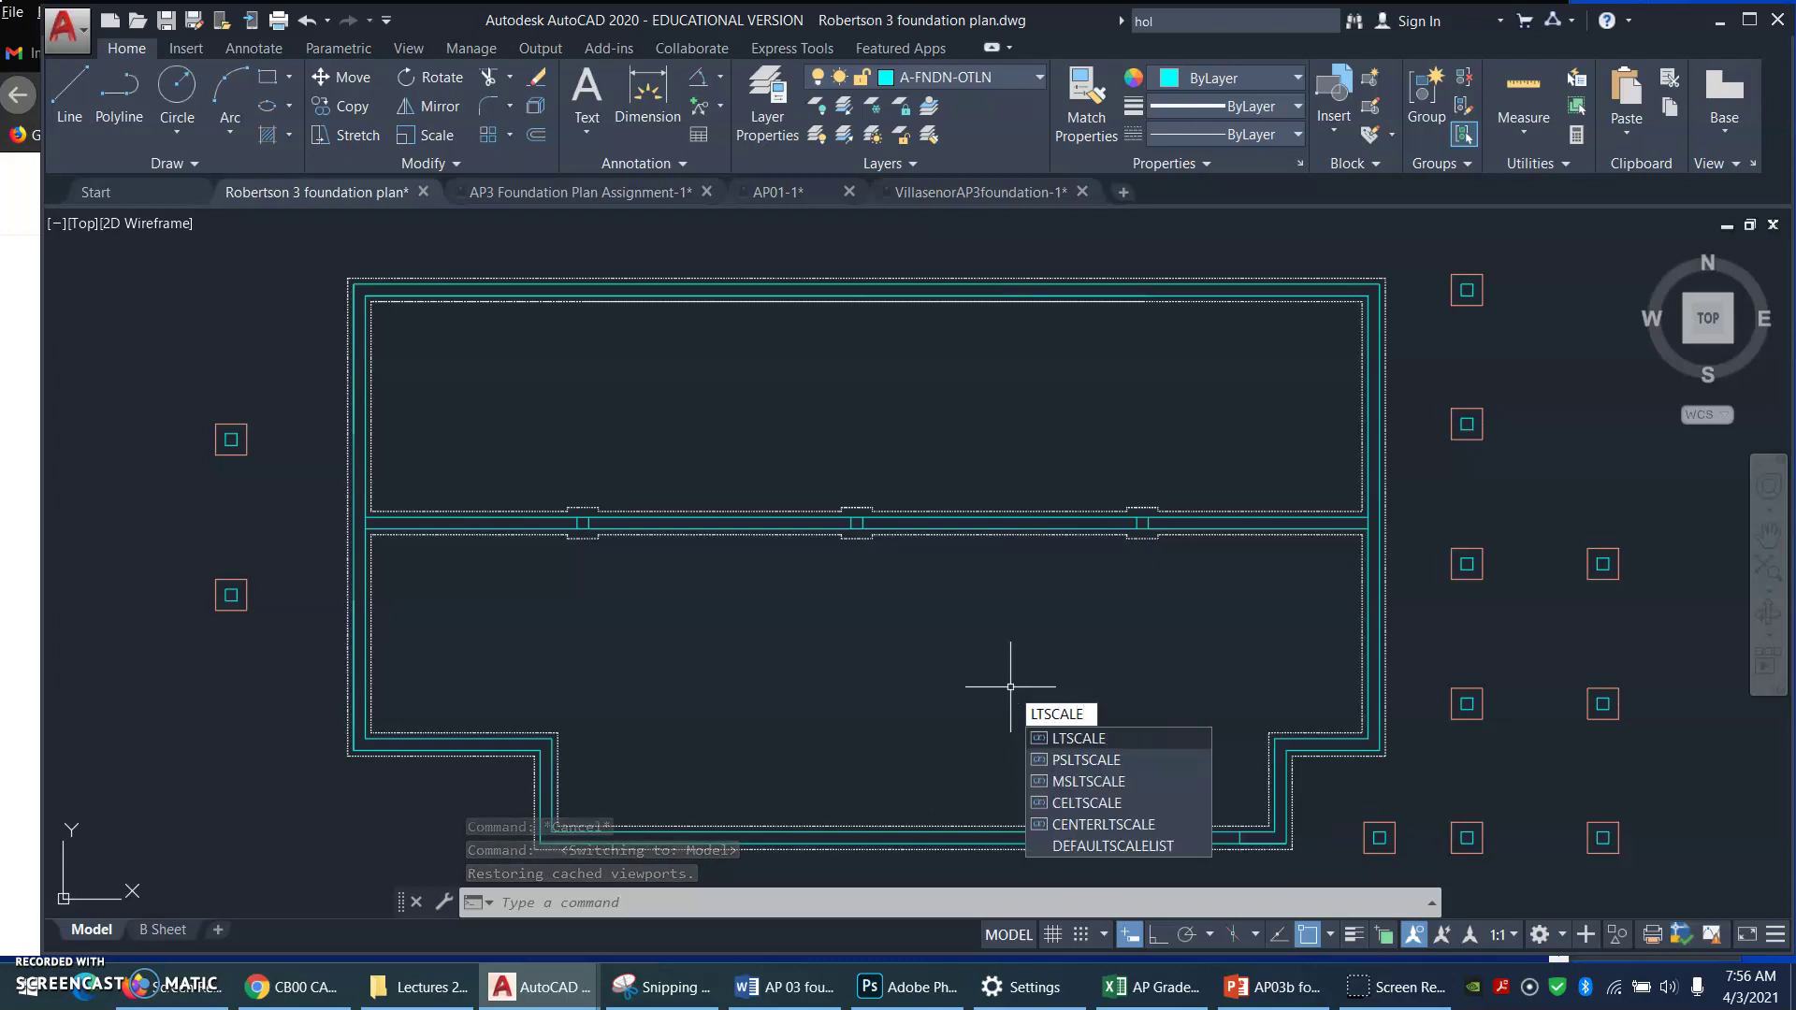
pyautogui.press('Return')
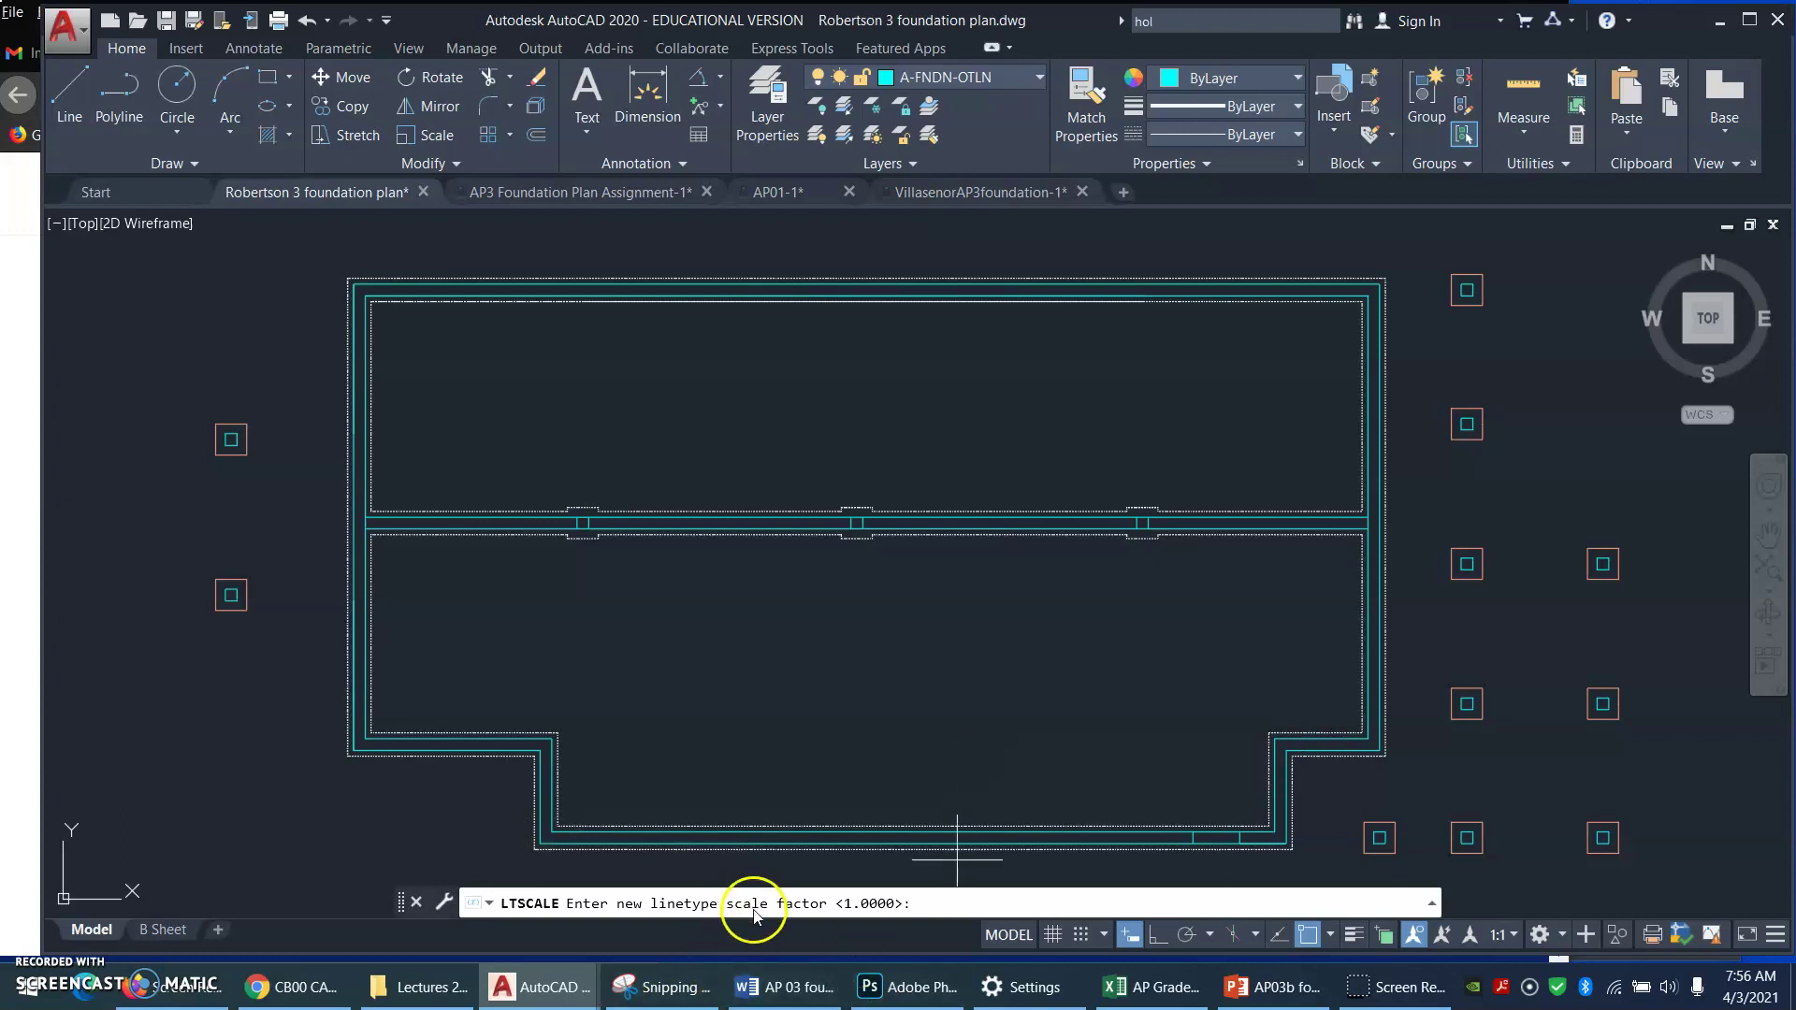
pyautogui.click(956, 913)
pyautogui.click(975, 905)
pyautogui.press('Return')
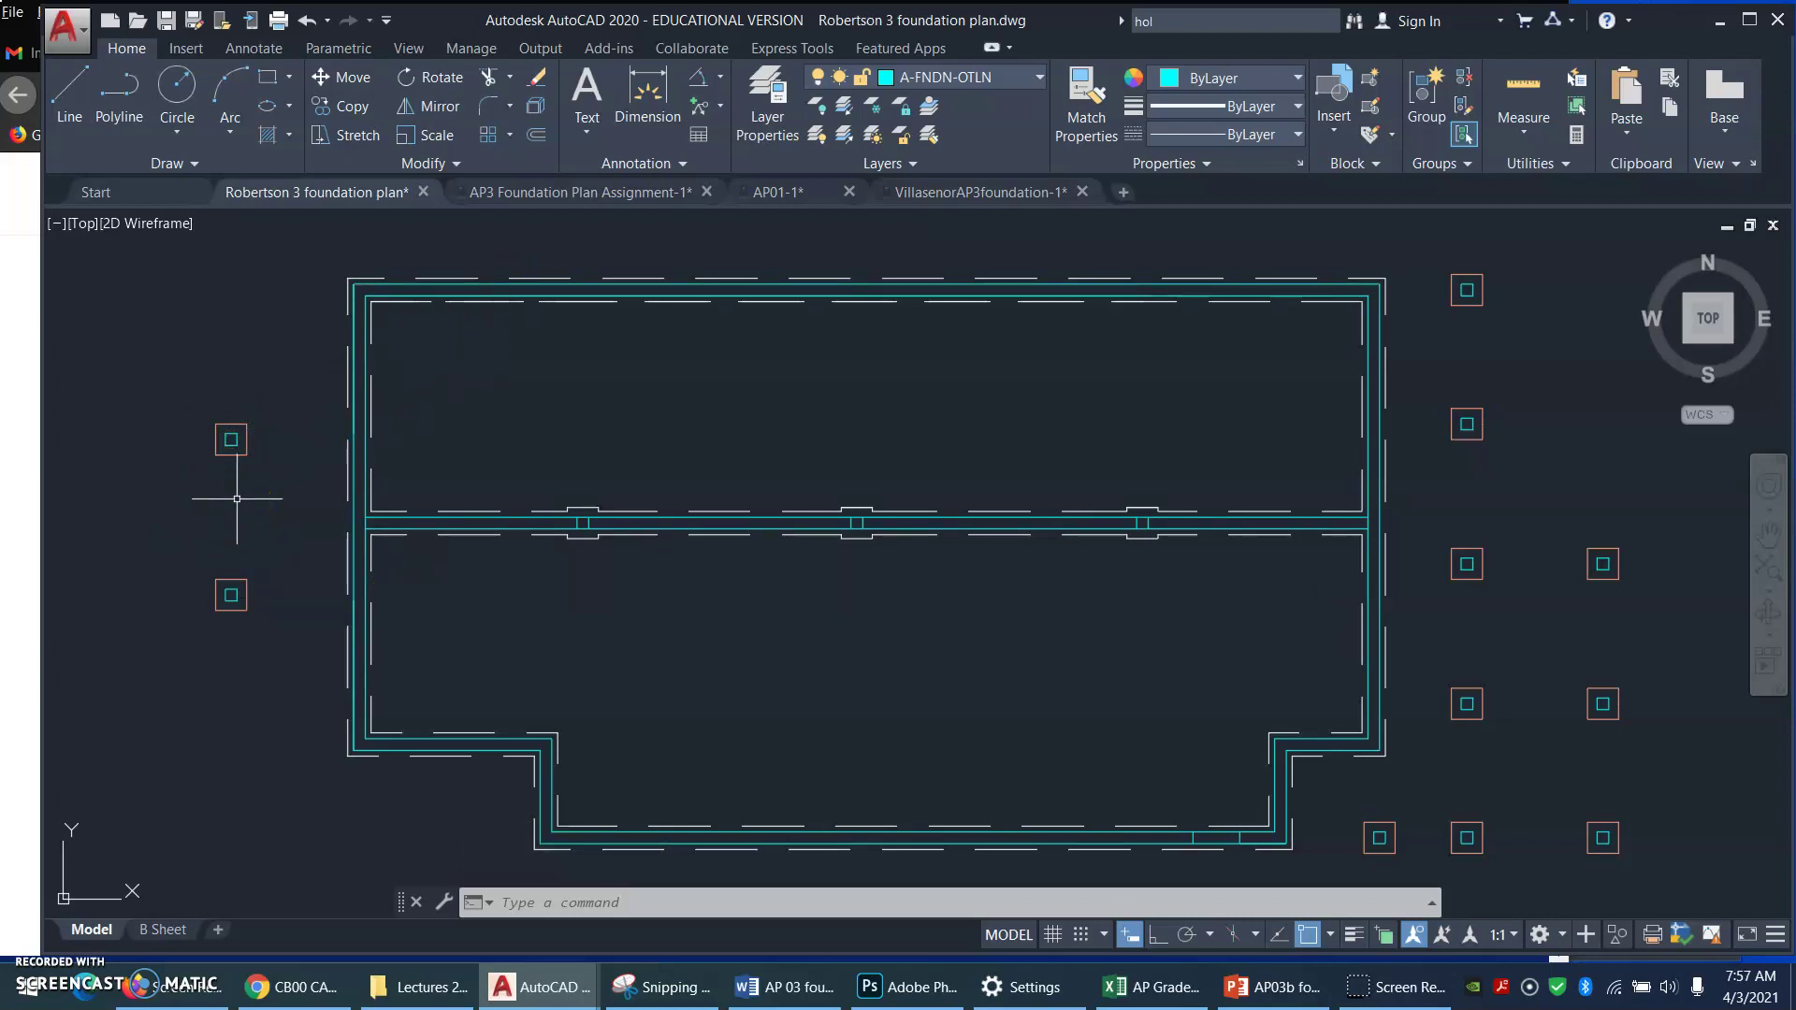
# Step: Switch to the B Sheet layout to see the footing lines dashed in the viewport
pyautogui.click(169, 931)
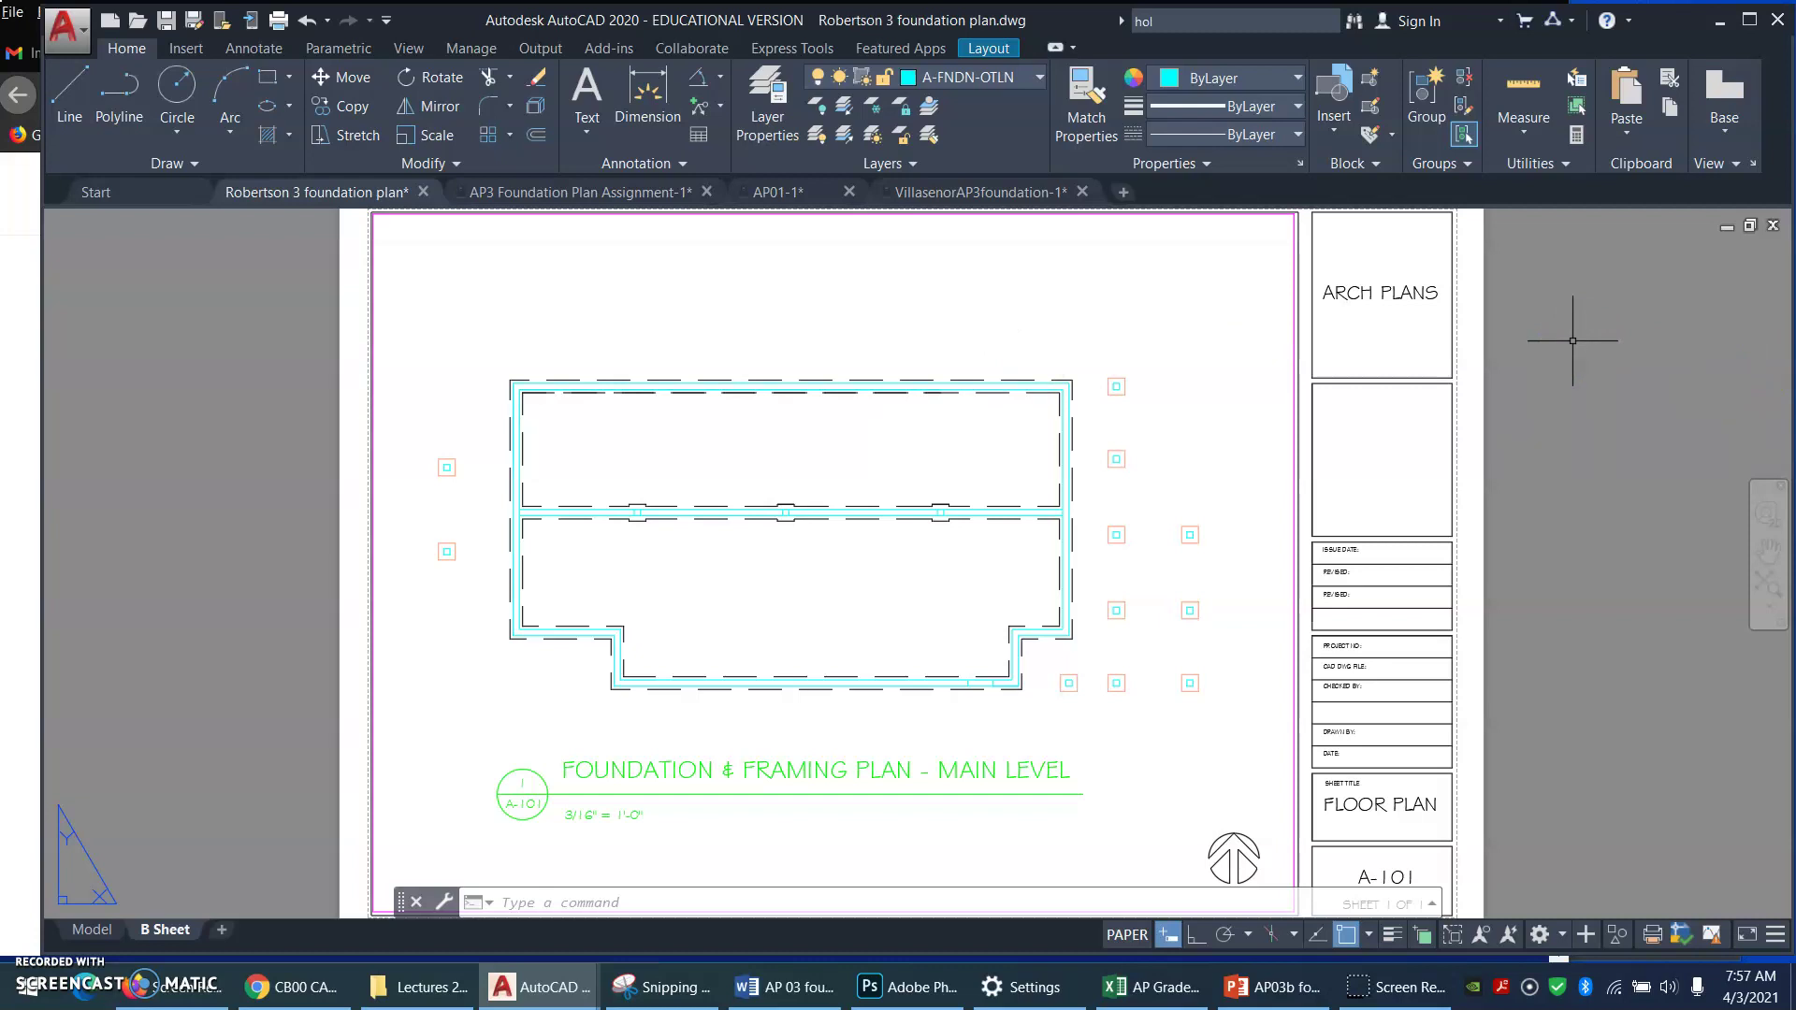
# Step: Run PSLTSCALE on the B Sheet layout and enter a value of 0
pyautogui.write('PS')
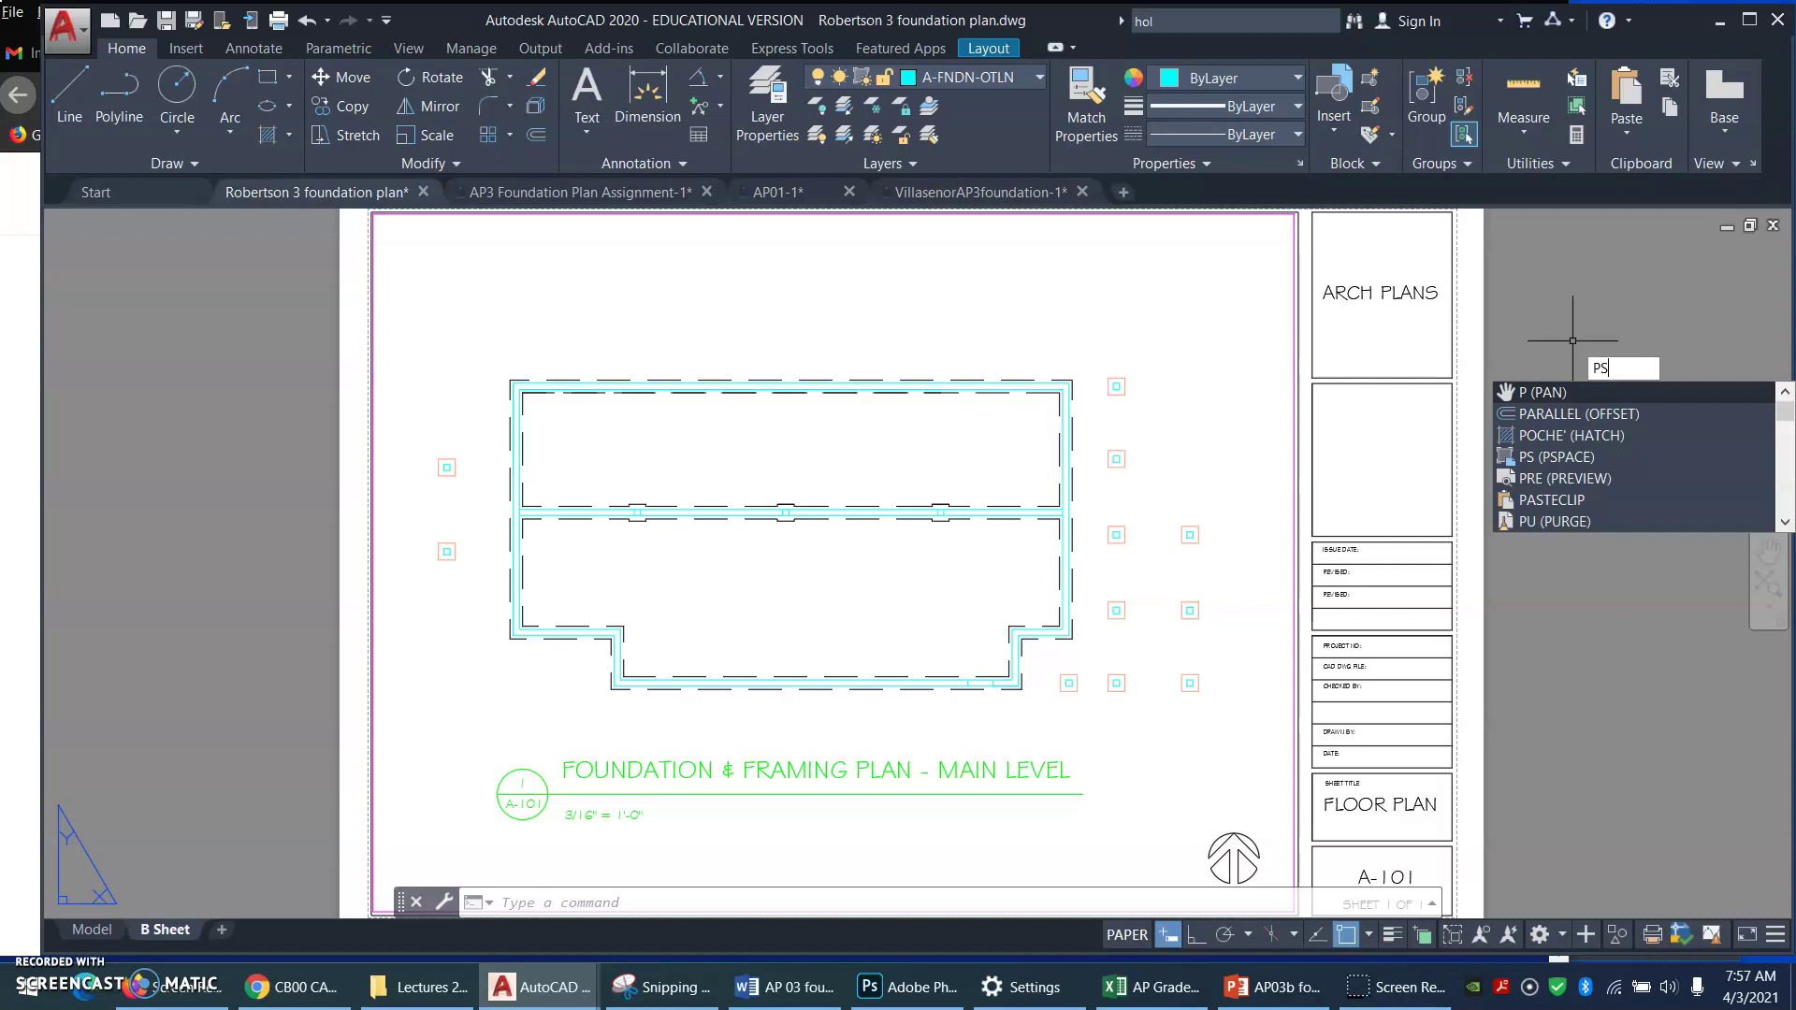
pyautogui.write('LTSCA')
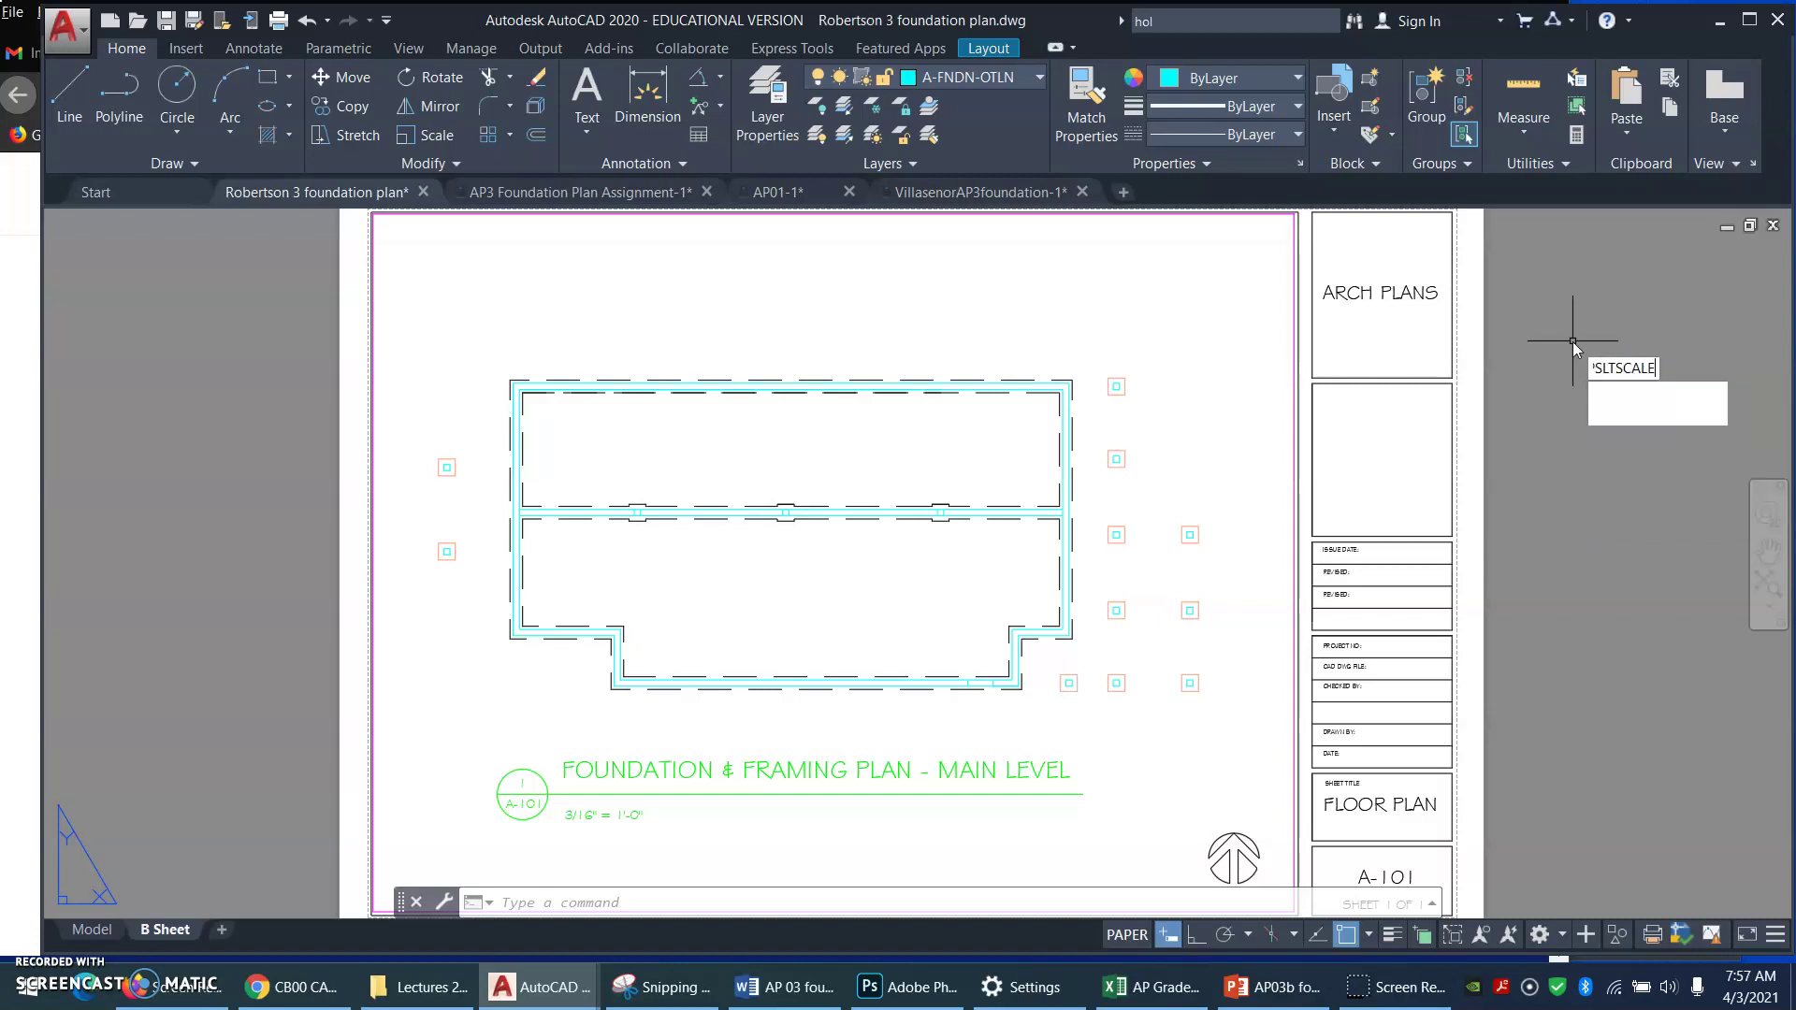
pyautogui.write('LE')
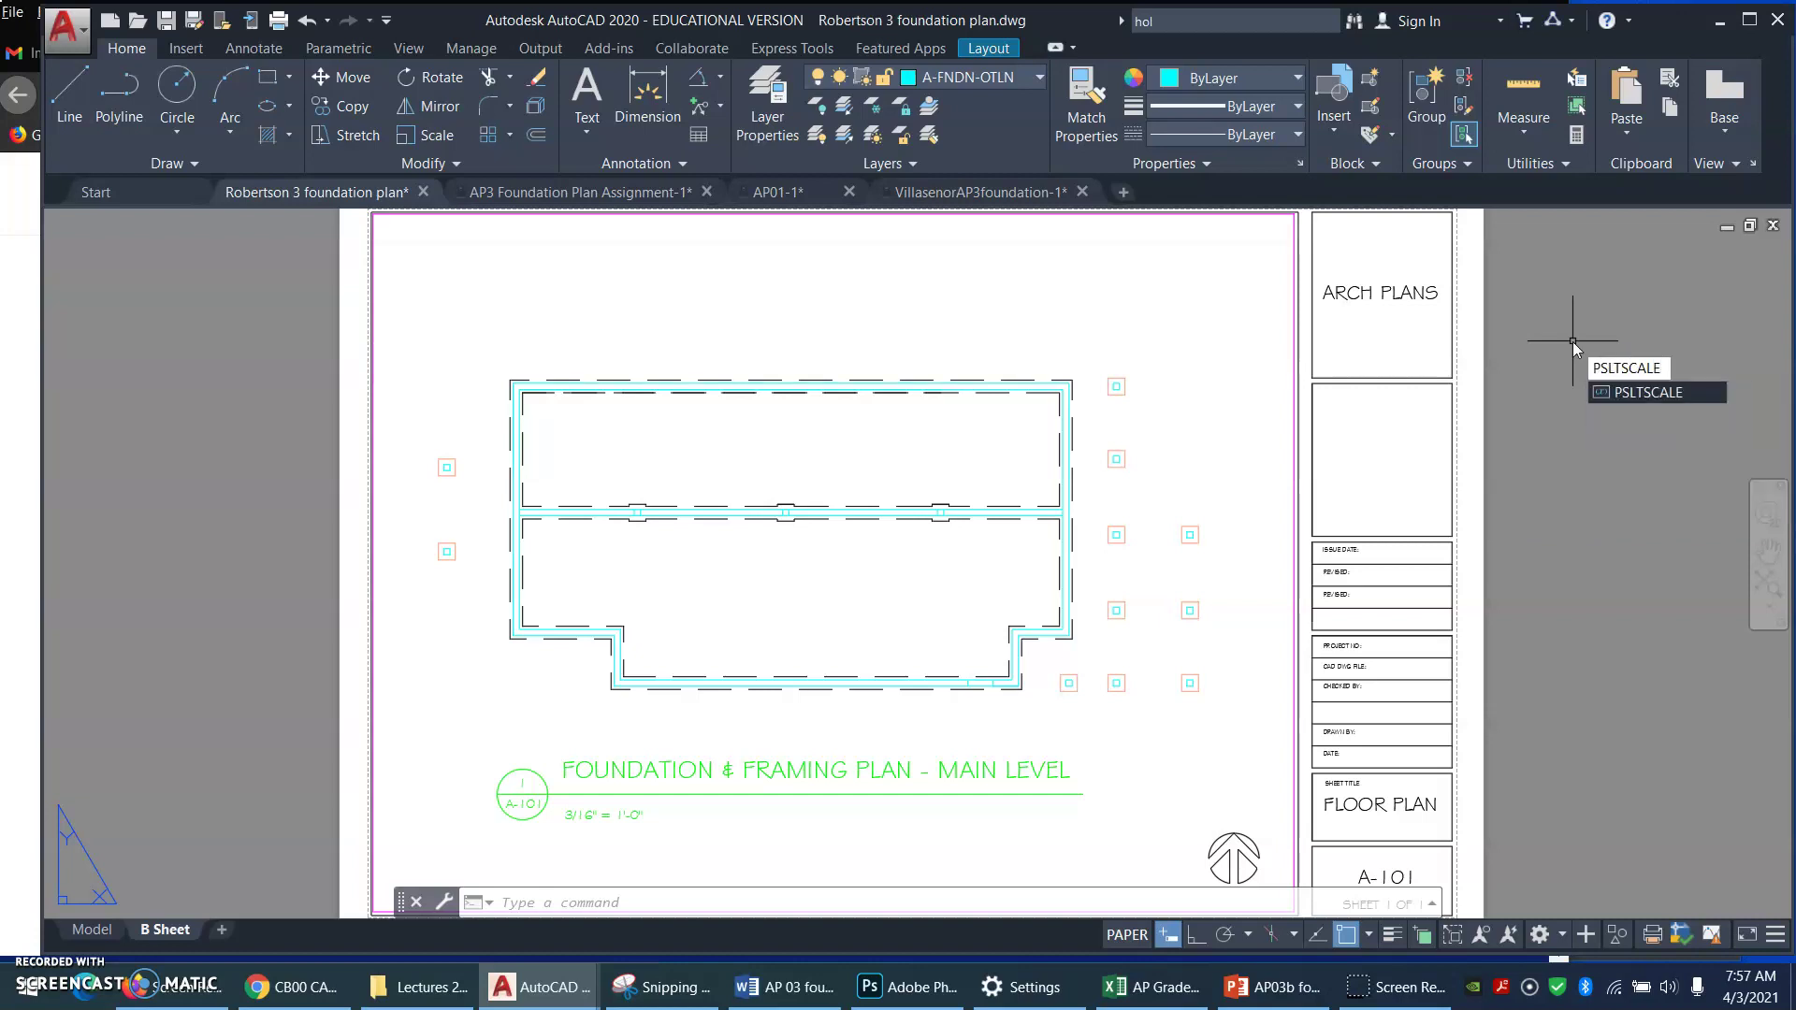
pyautogui.press('Return')
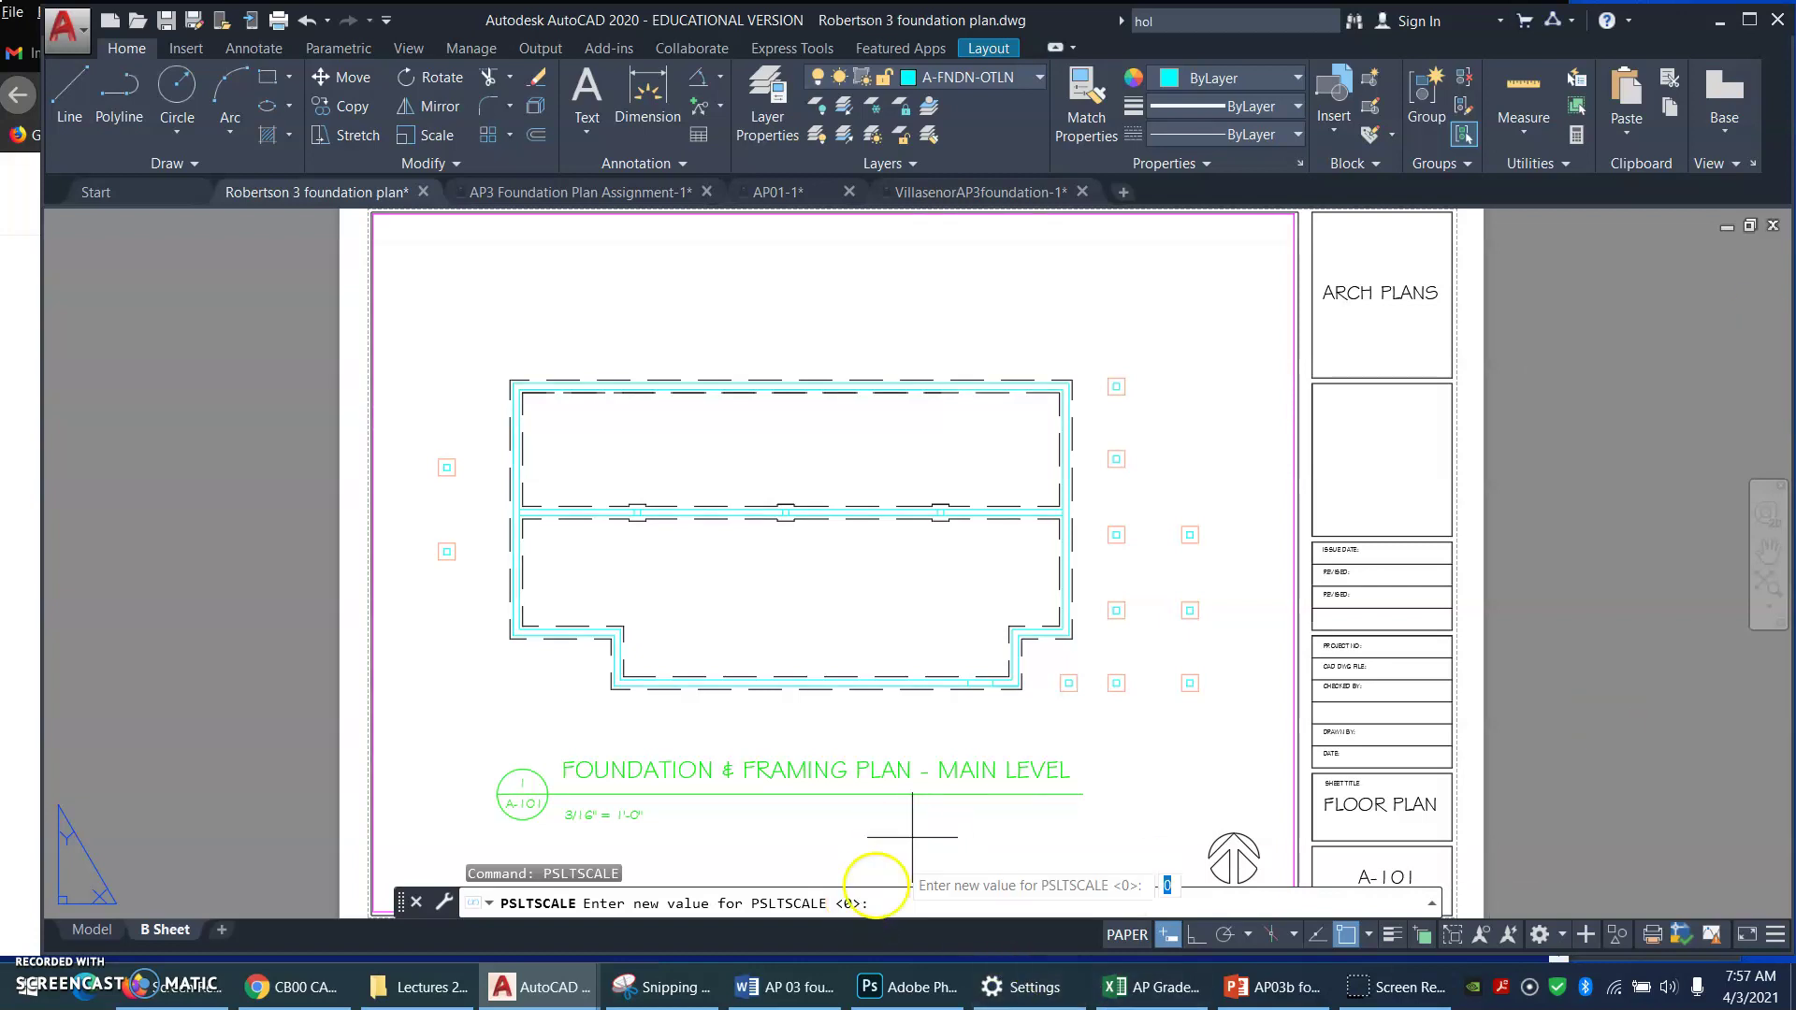
pyautogui.click(854, 909)
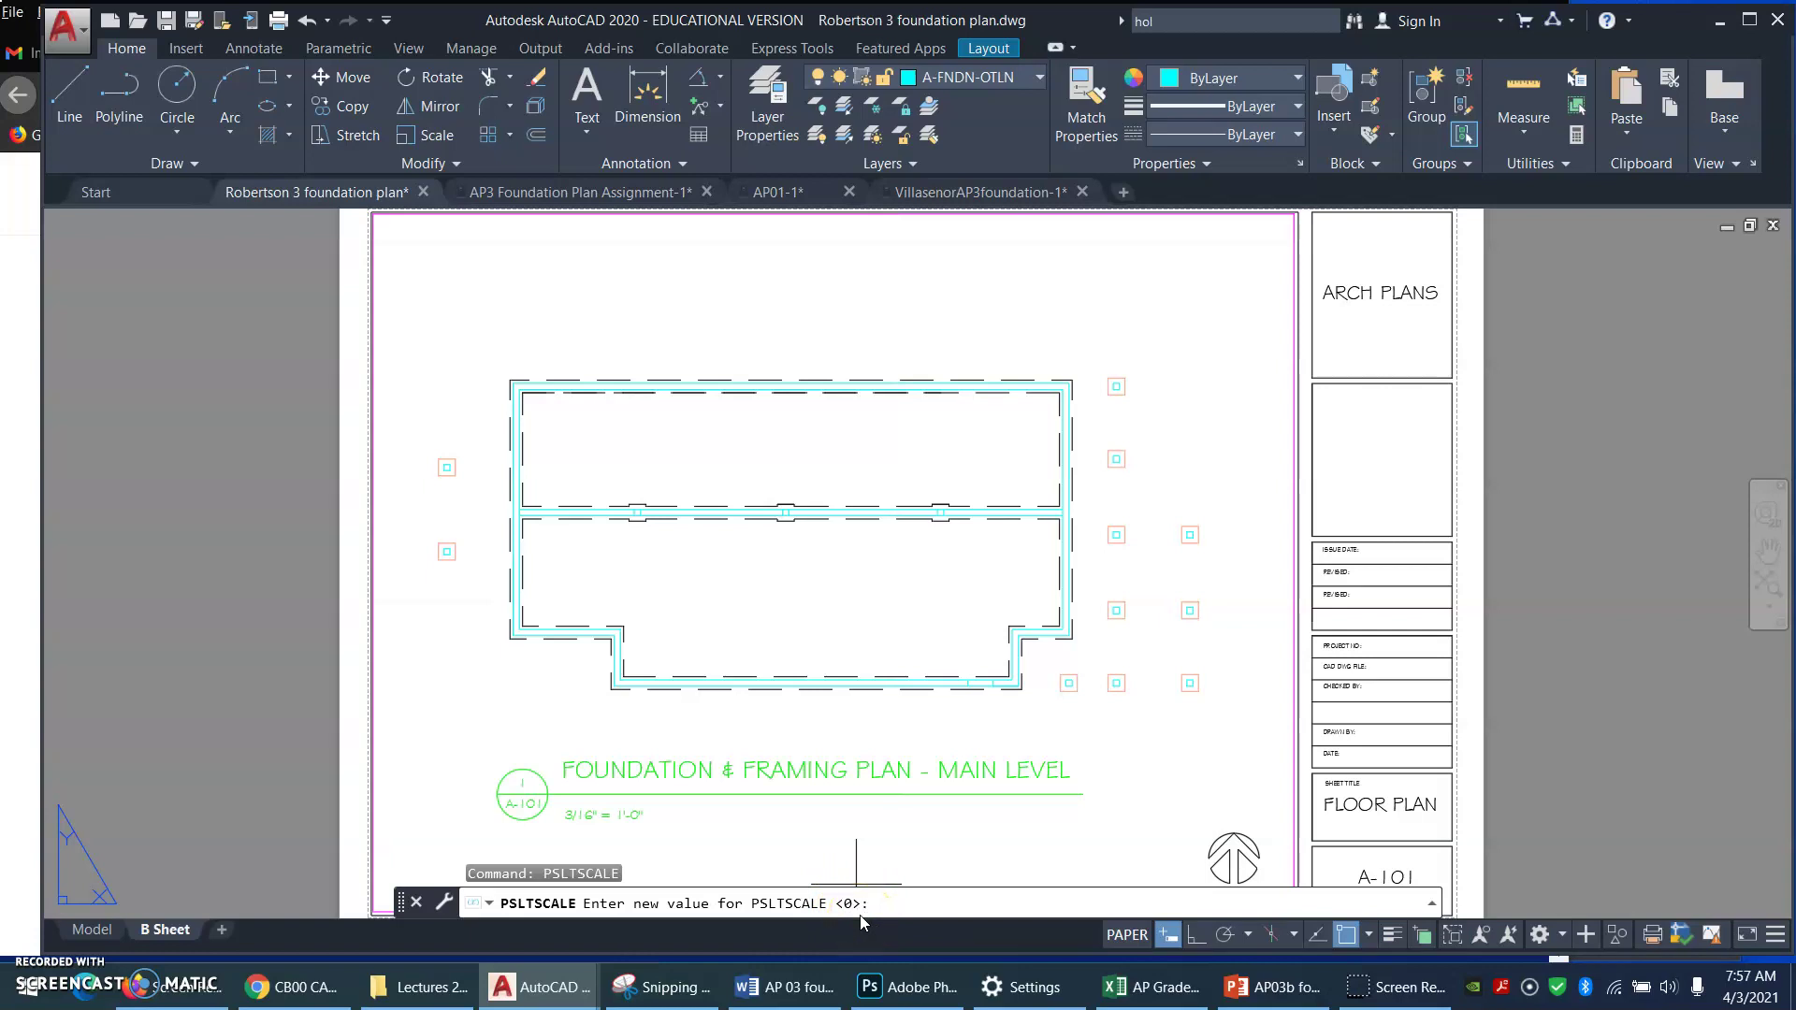
pyautogui.click(865, 909)
pyautogui.click(939, 901)
pyautogui.write('0')
pyautogui.press('Return')
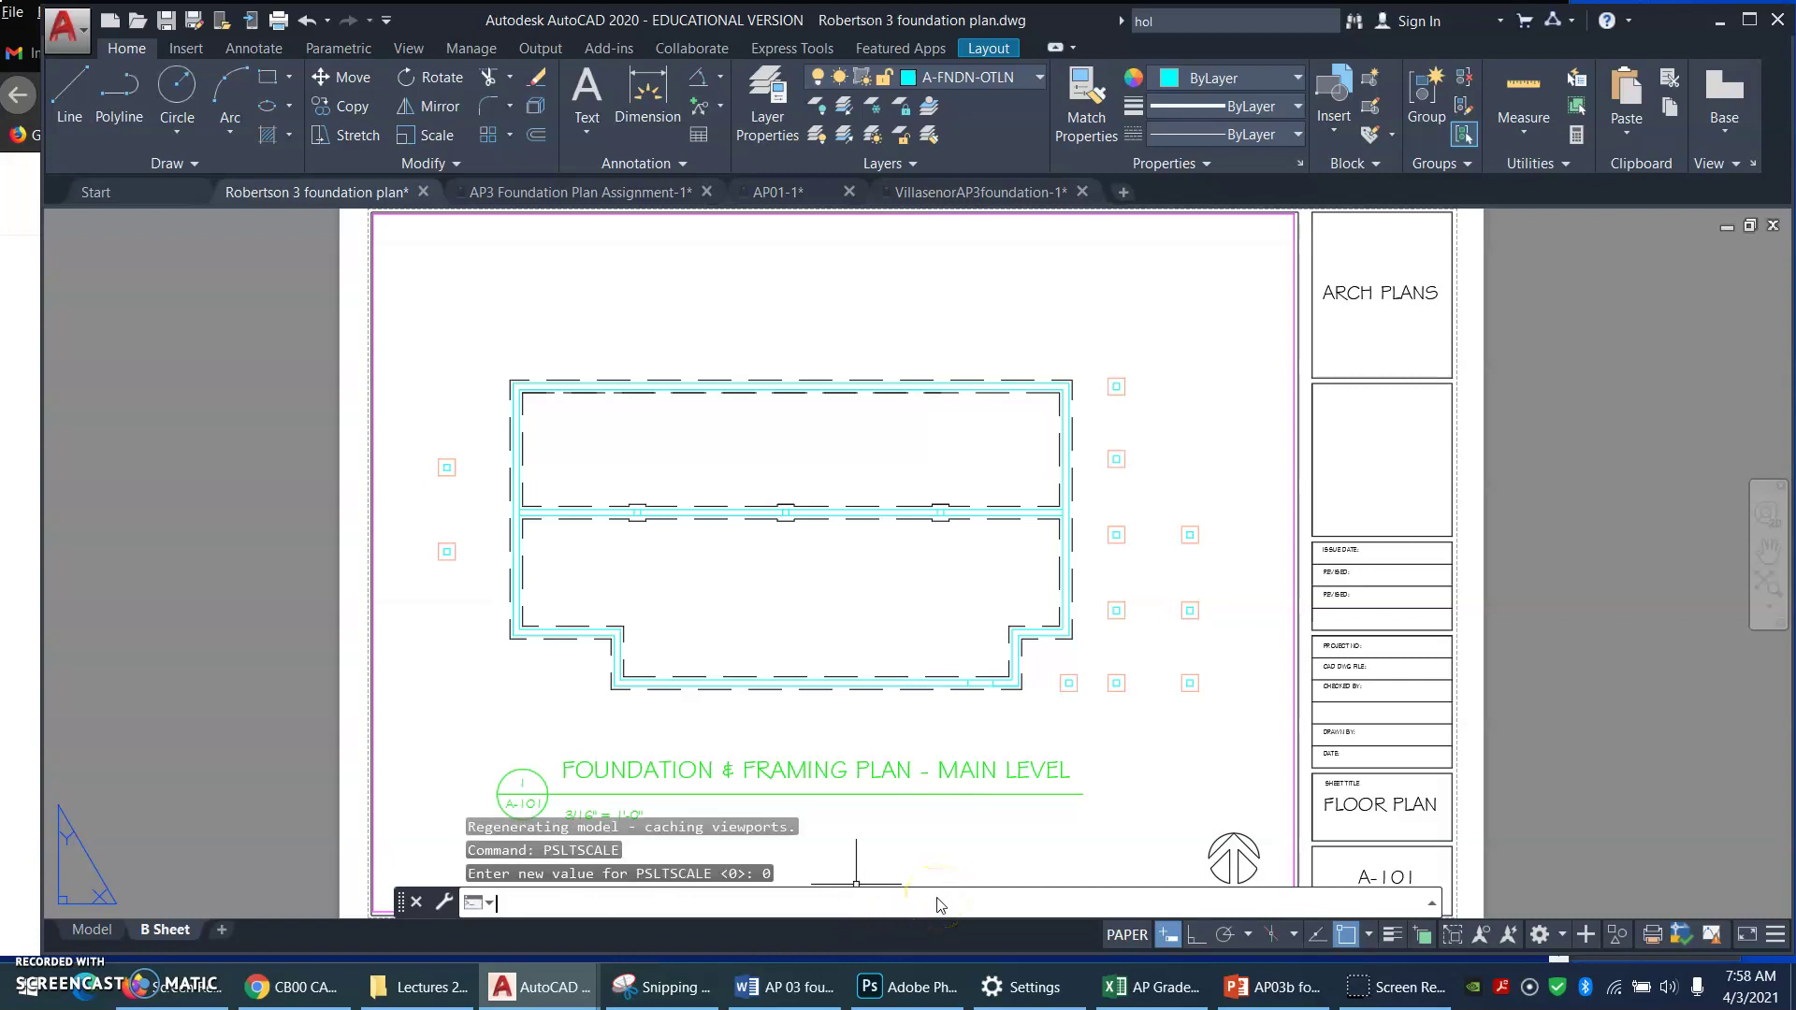
pyautogui.click(1021, 881)
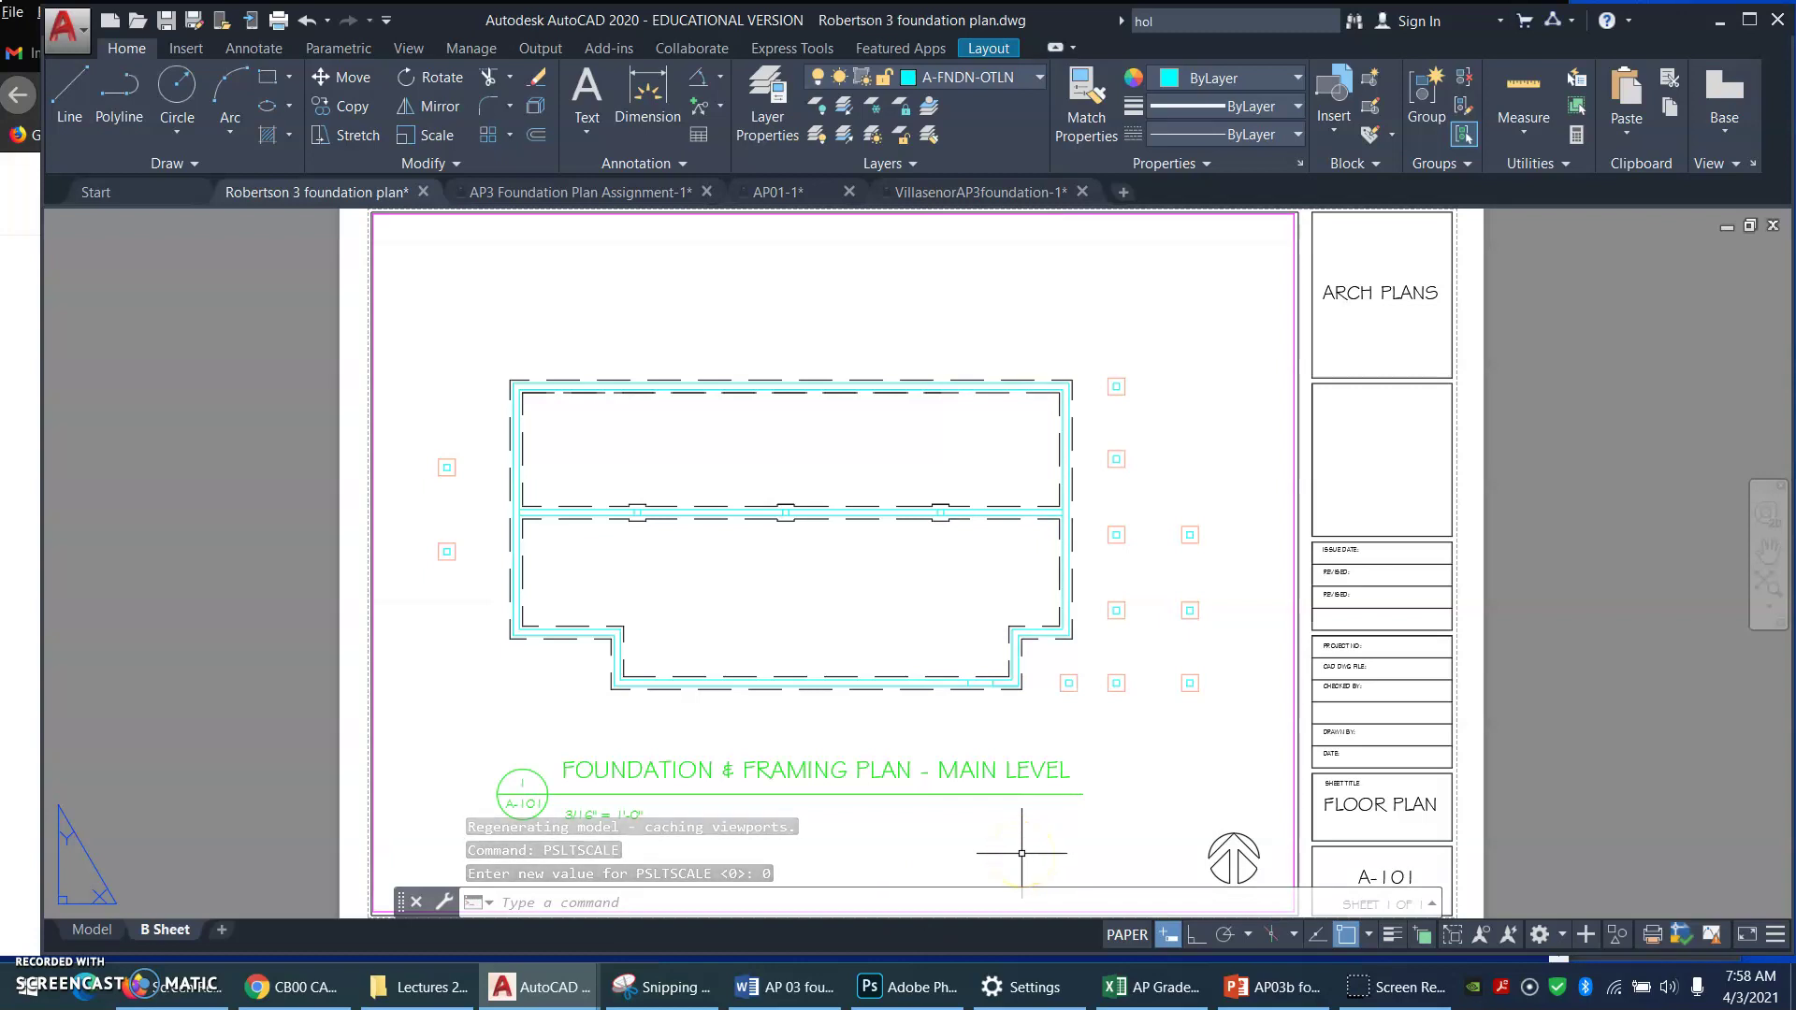
# Step: Run REGENALL so the B Sheet viewport redraws the footing dashes at the new scale
pyautogui.write('REGEN')
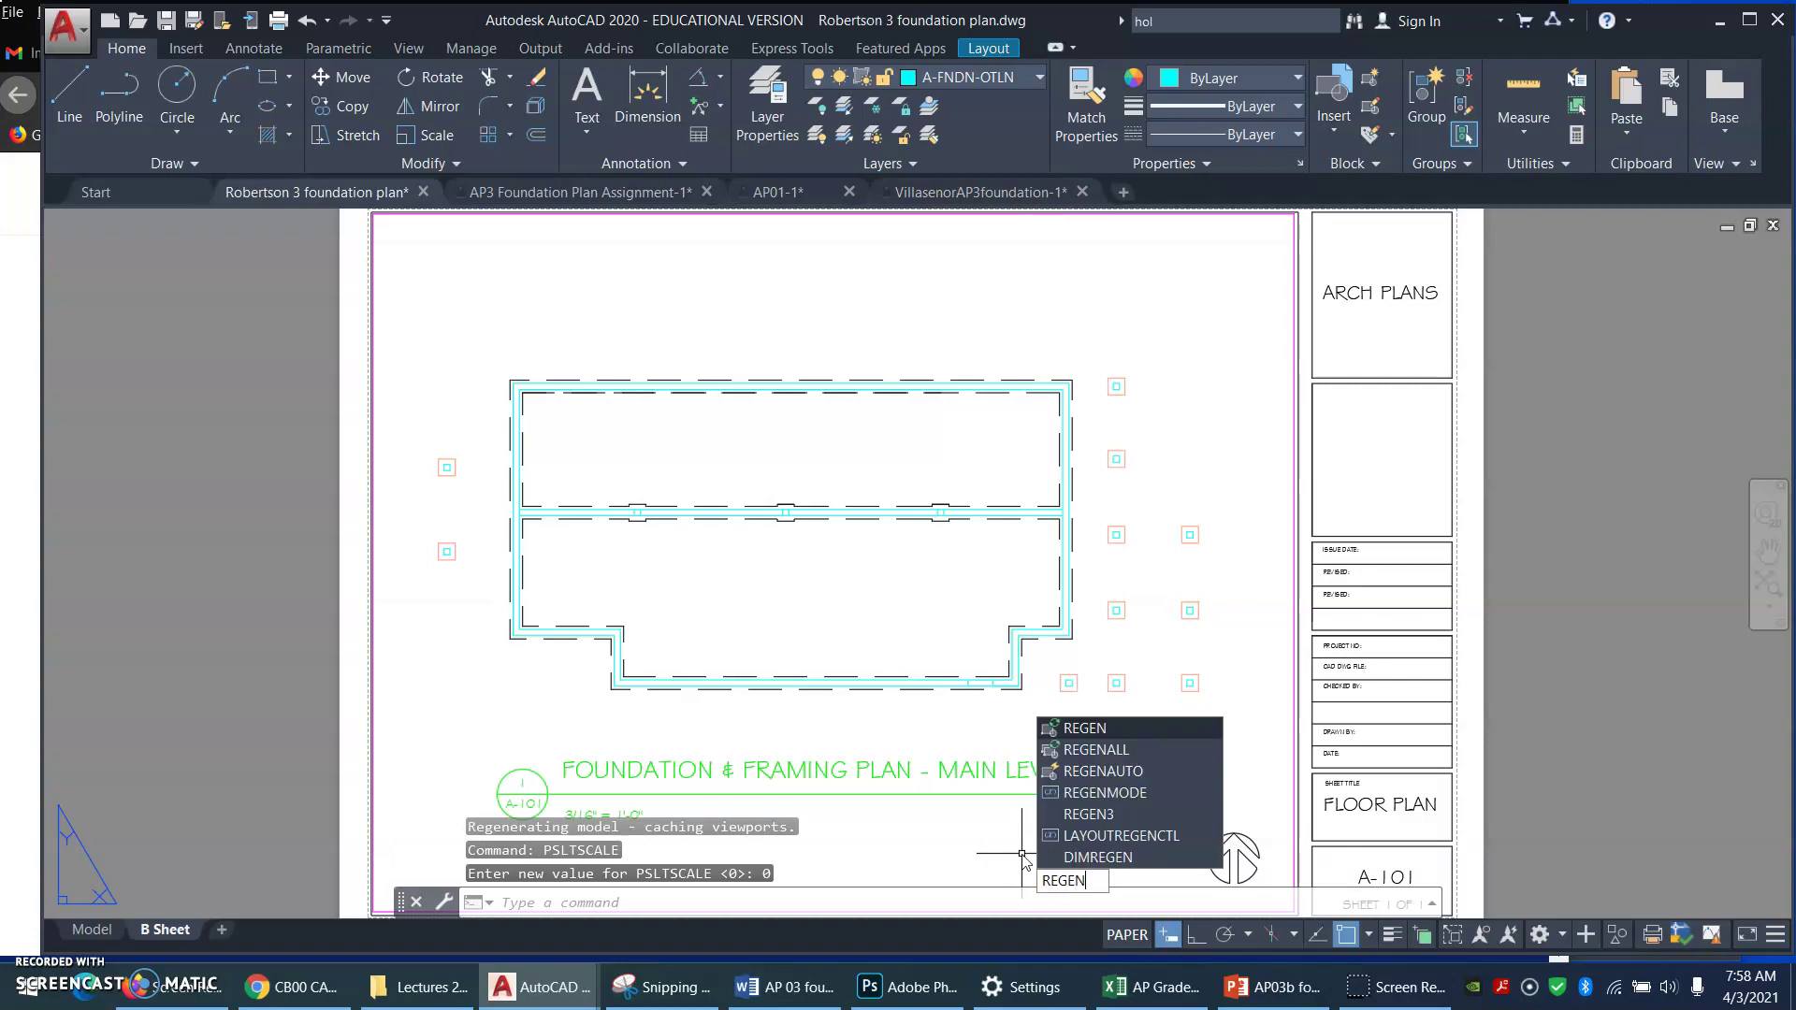
pyautogui.write('AL')
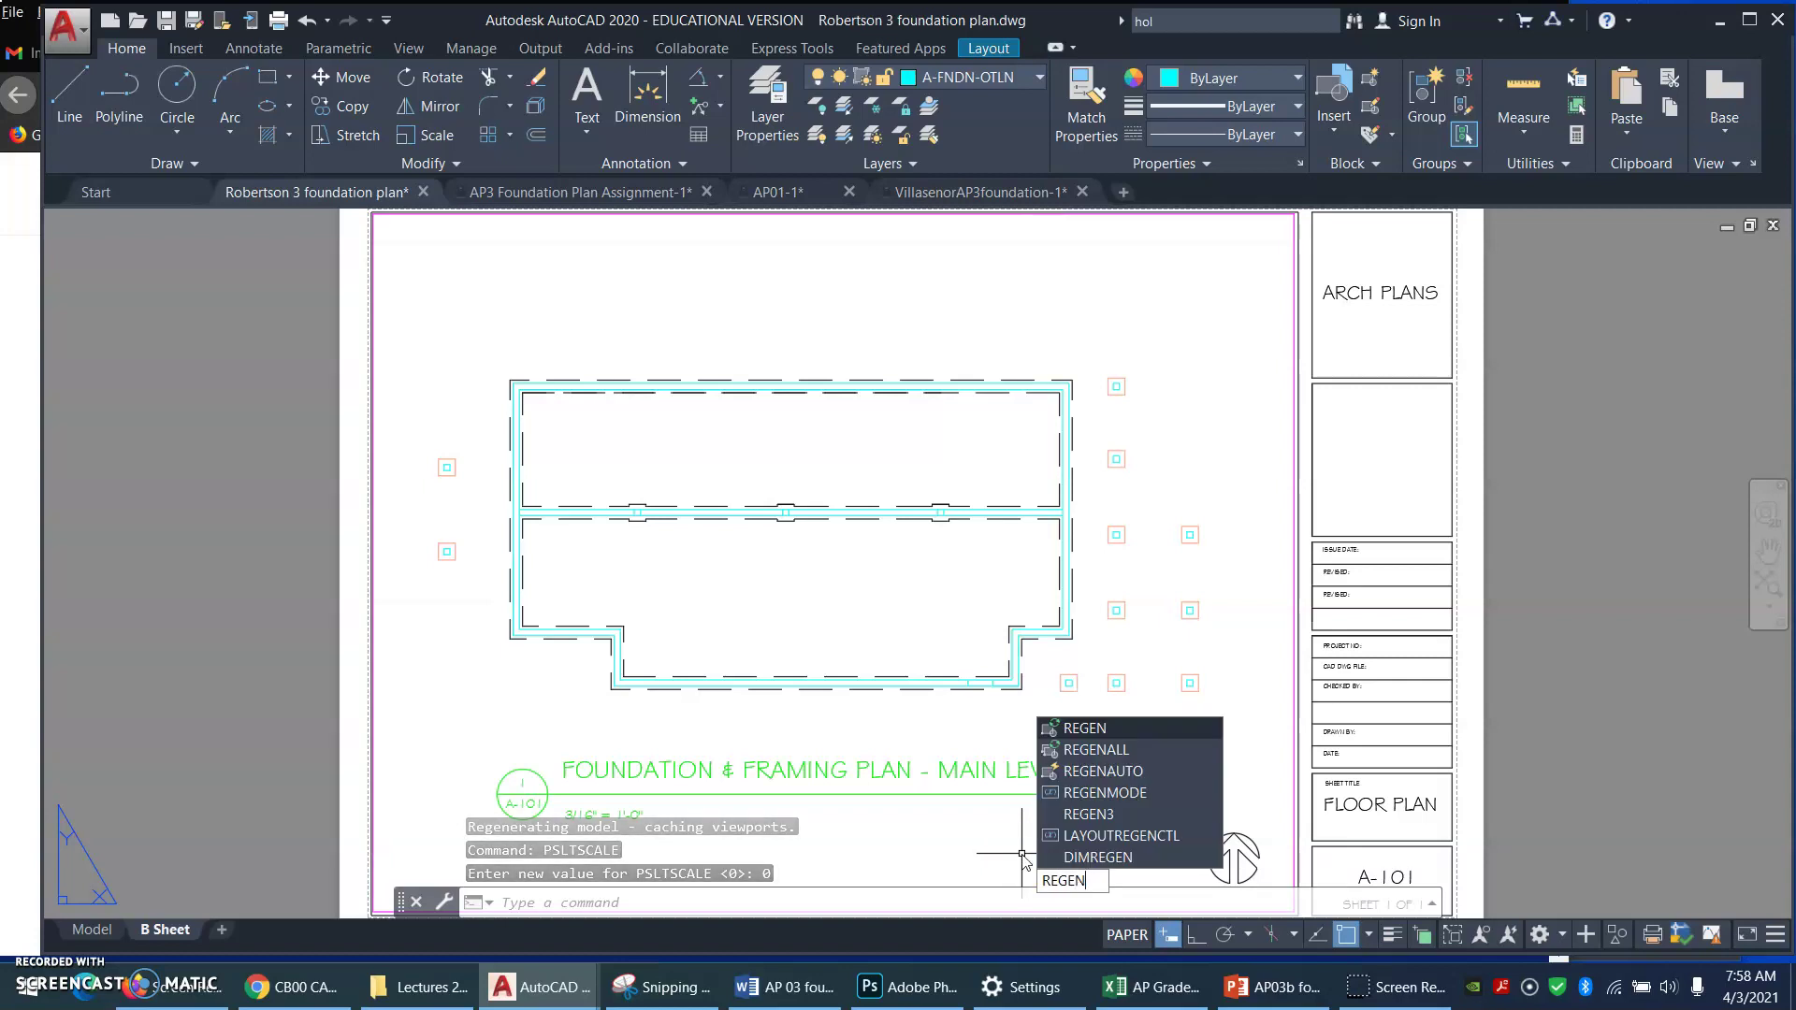
pyautogui.write('L')
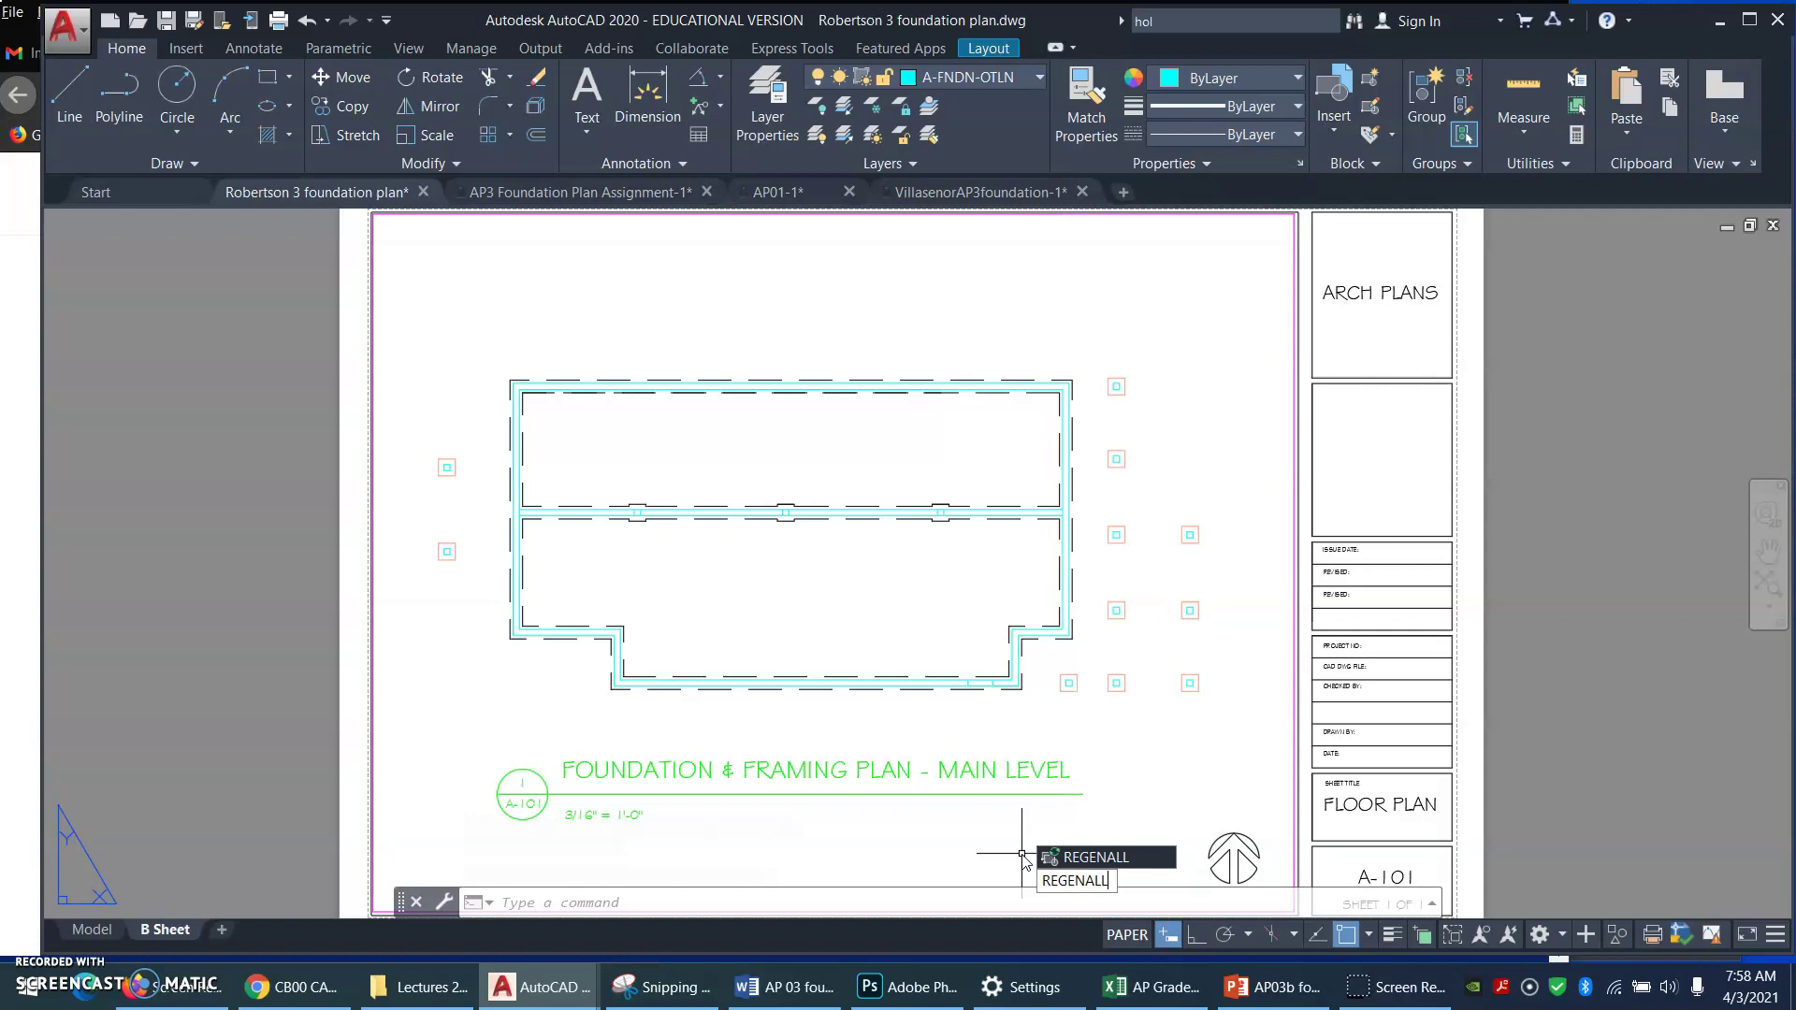
pyautogui.press('Return')
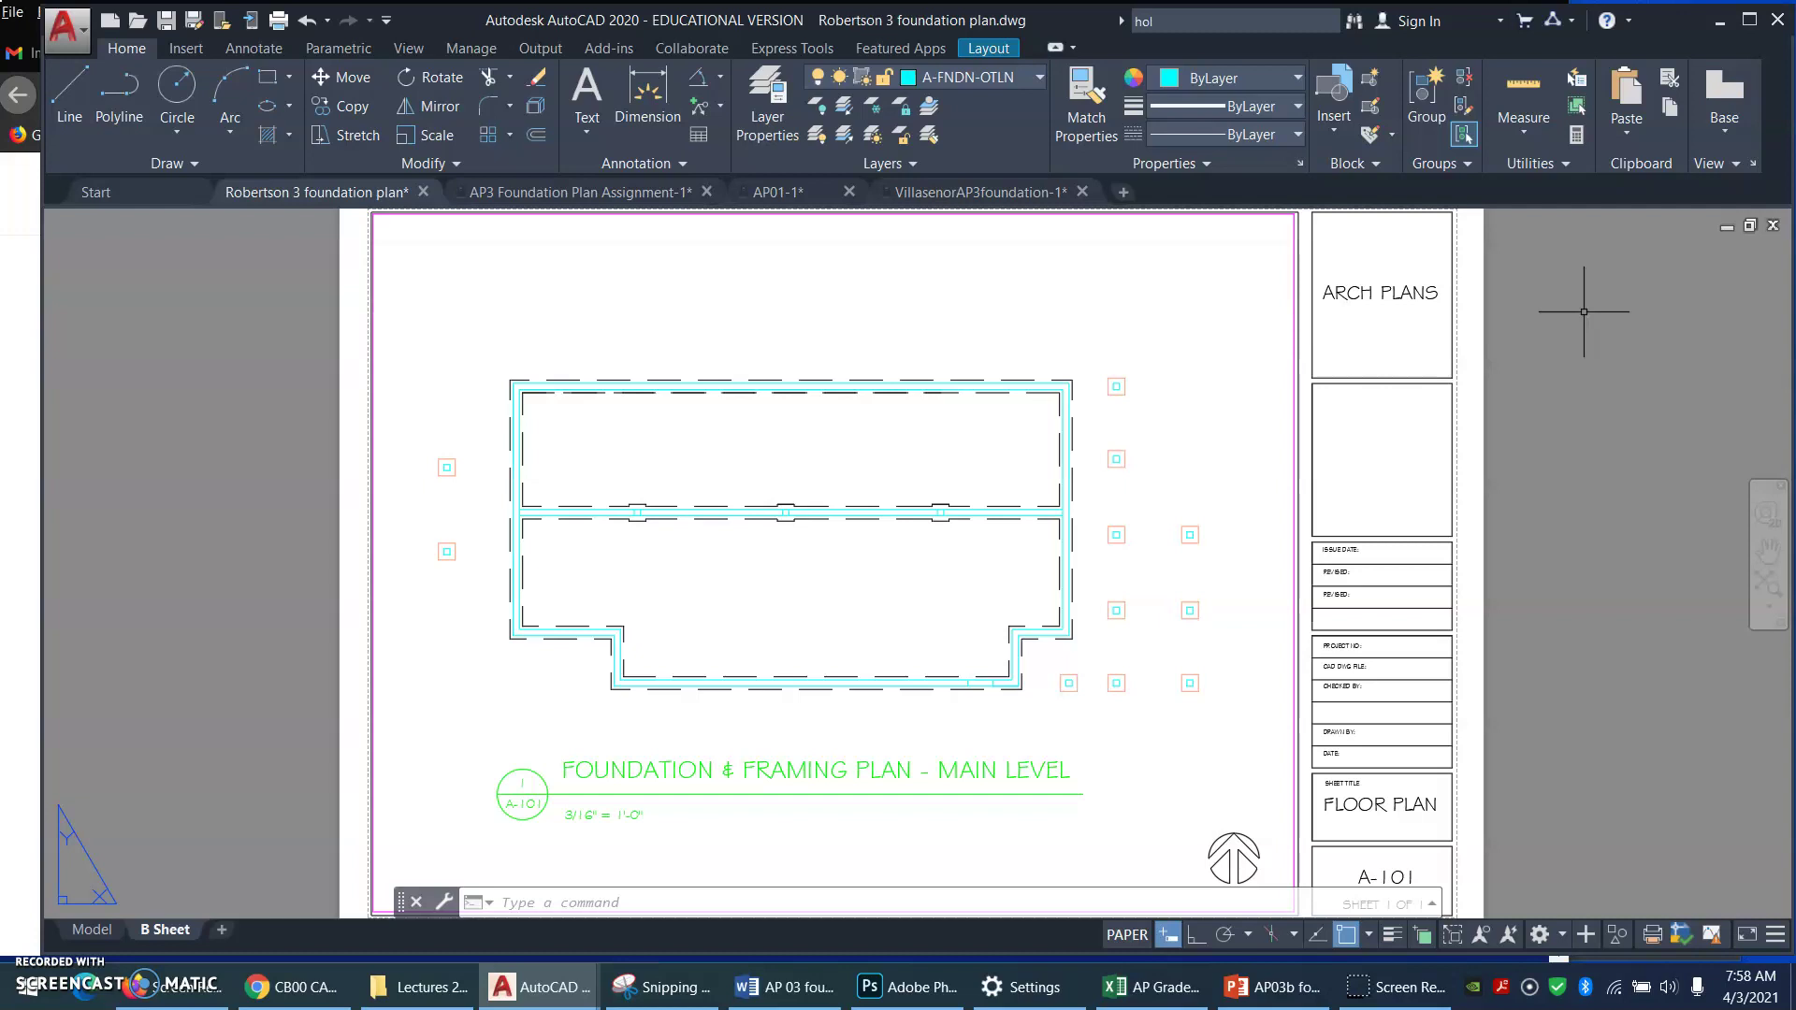
pyautogui.click(1597, 353)
# Step: Run PSLTSCALE, correcting a typo in the command name, and enter a value of 1
pyautogui.write('PSLTSC')
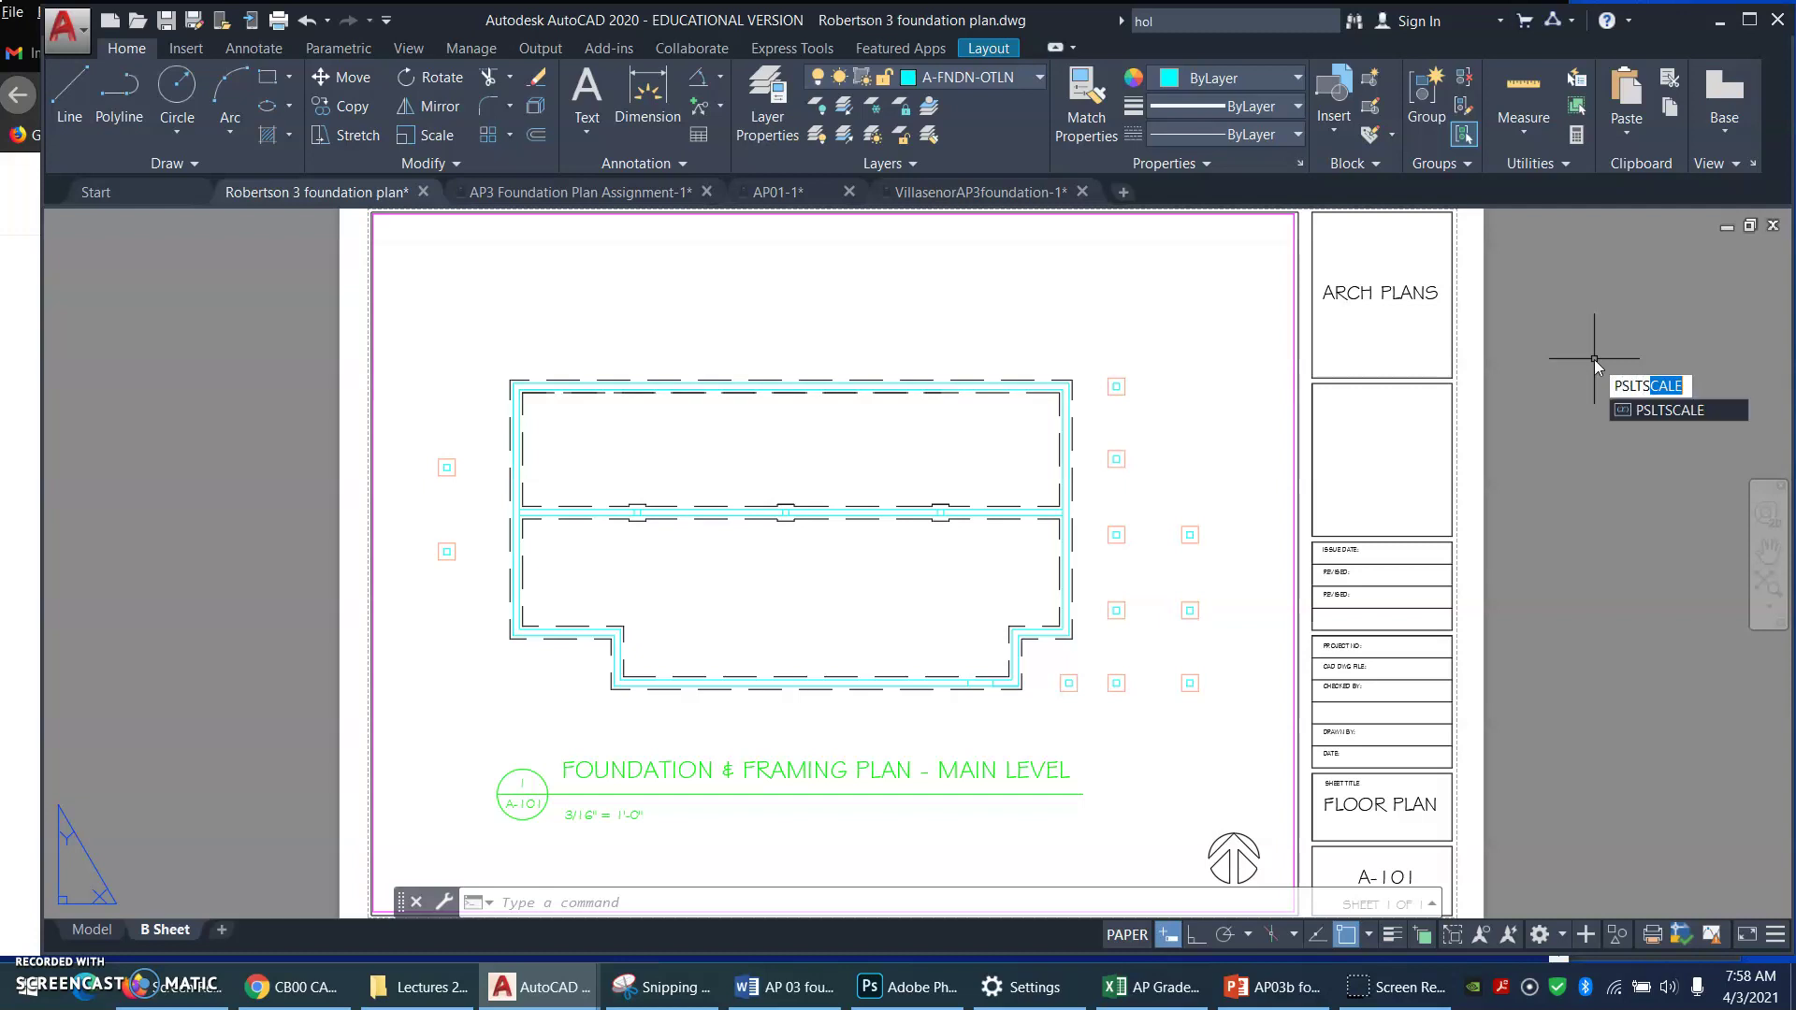
pyautogui.write('L')
pyautogui.press('BackSpace')
pyautogui.write('ALE')
pyautogui.press('Return')
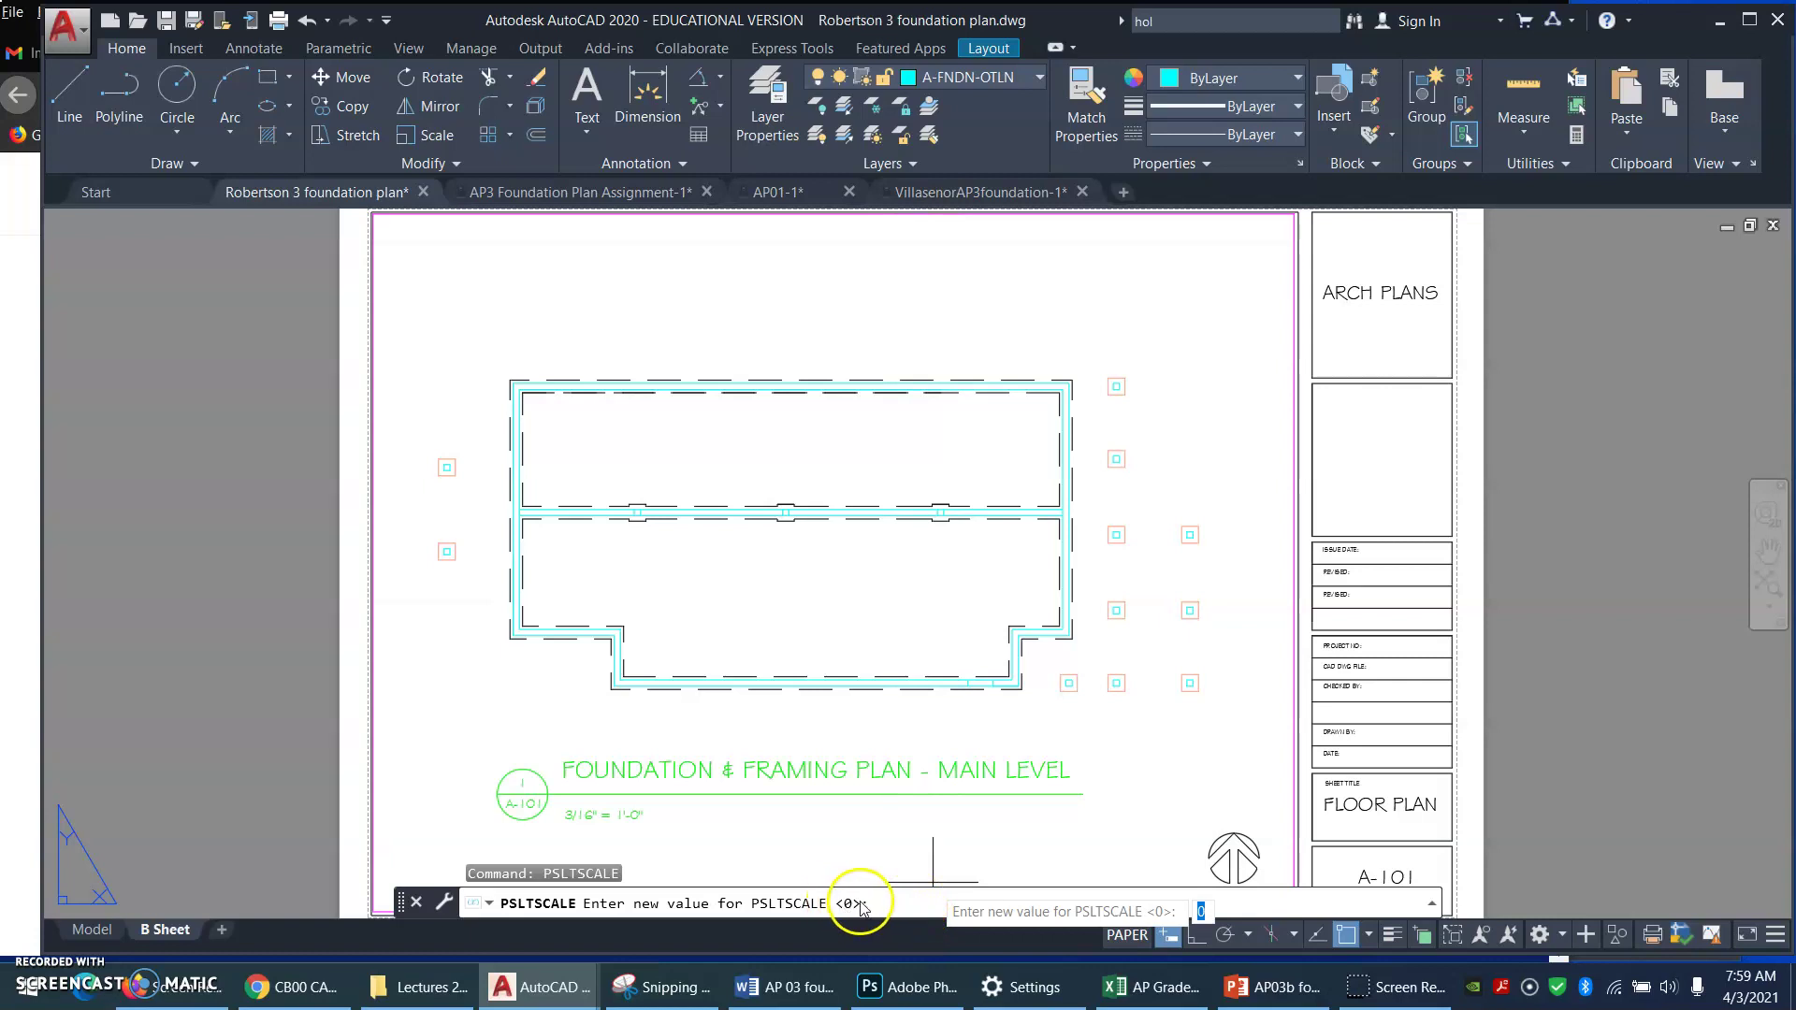
pyautogui.write('1')
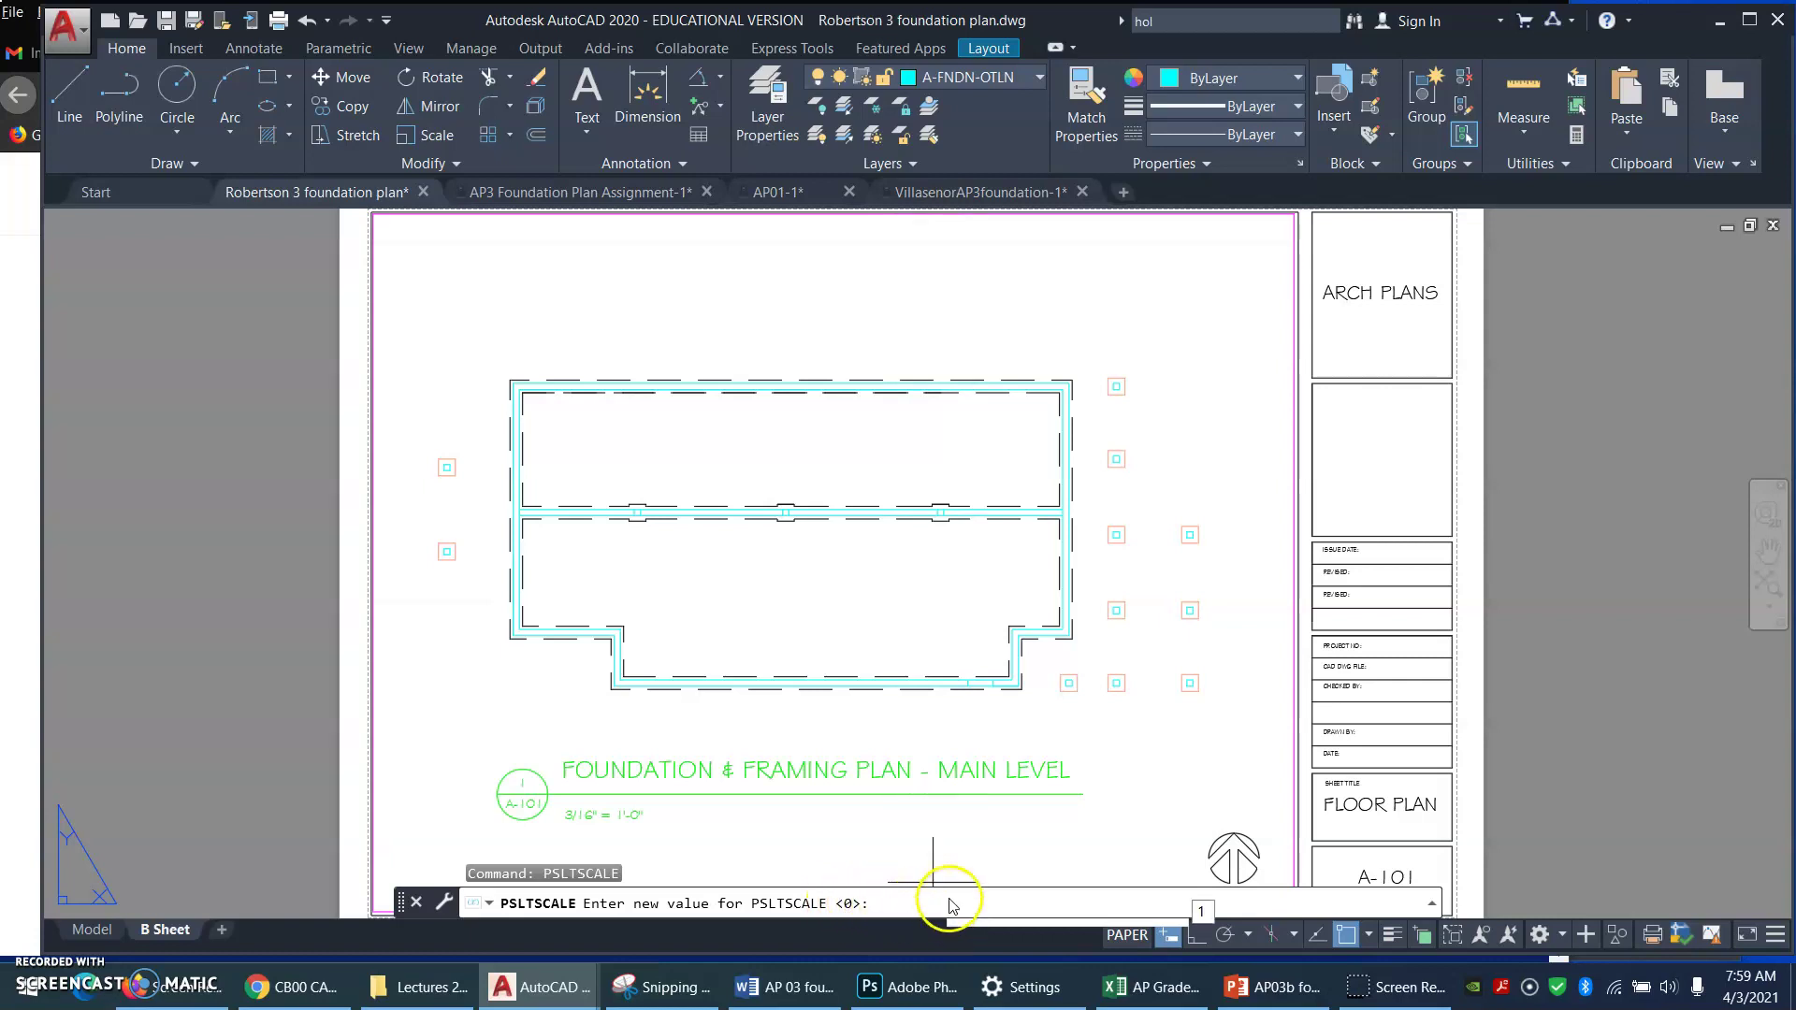
pyautogui.press('Return')
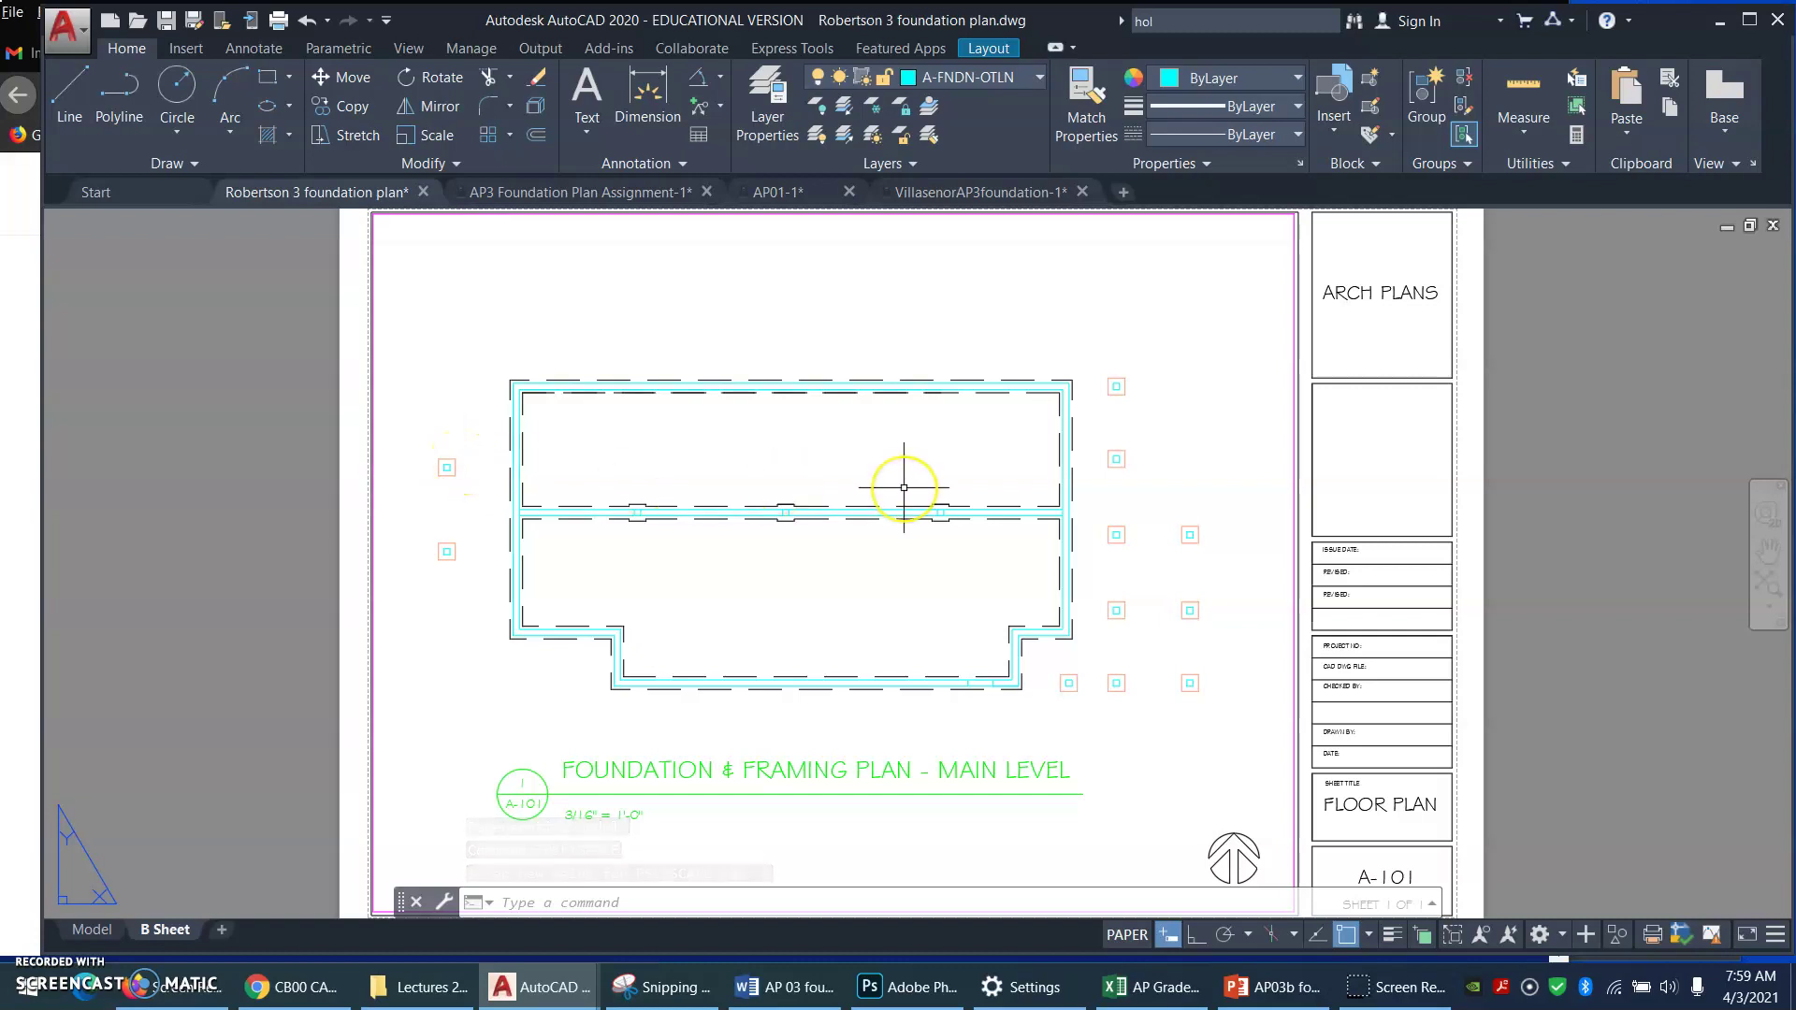
# Step: Set PSLTSCALE back to 0, then open the F2 command history to review the changes
pyautogui.write('PS')
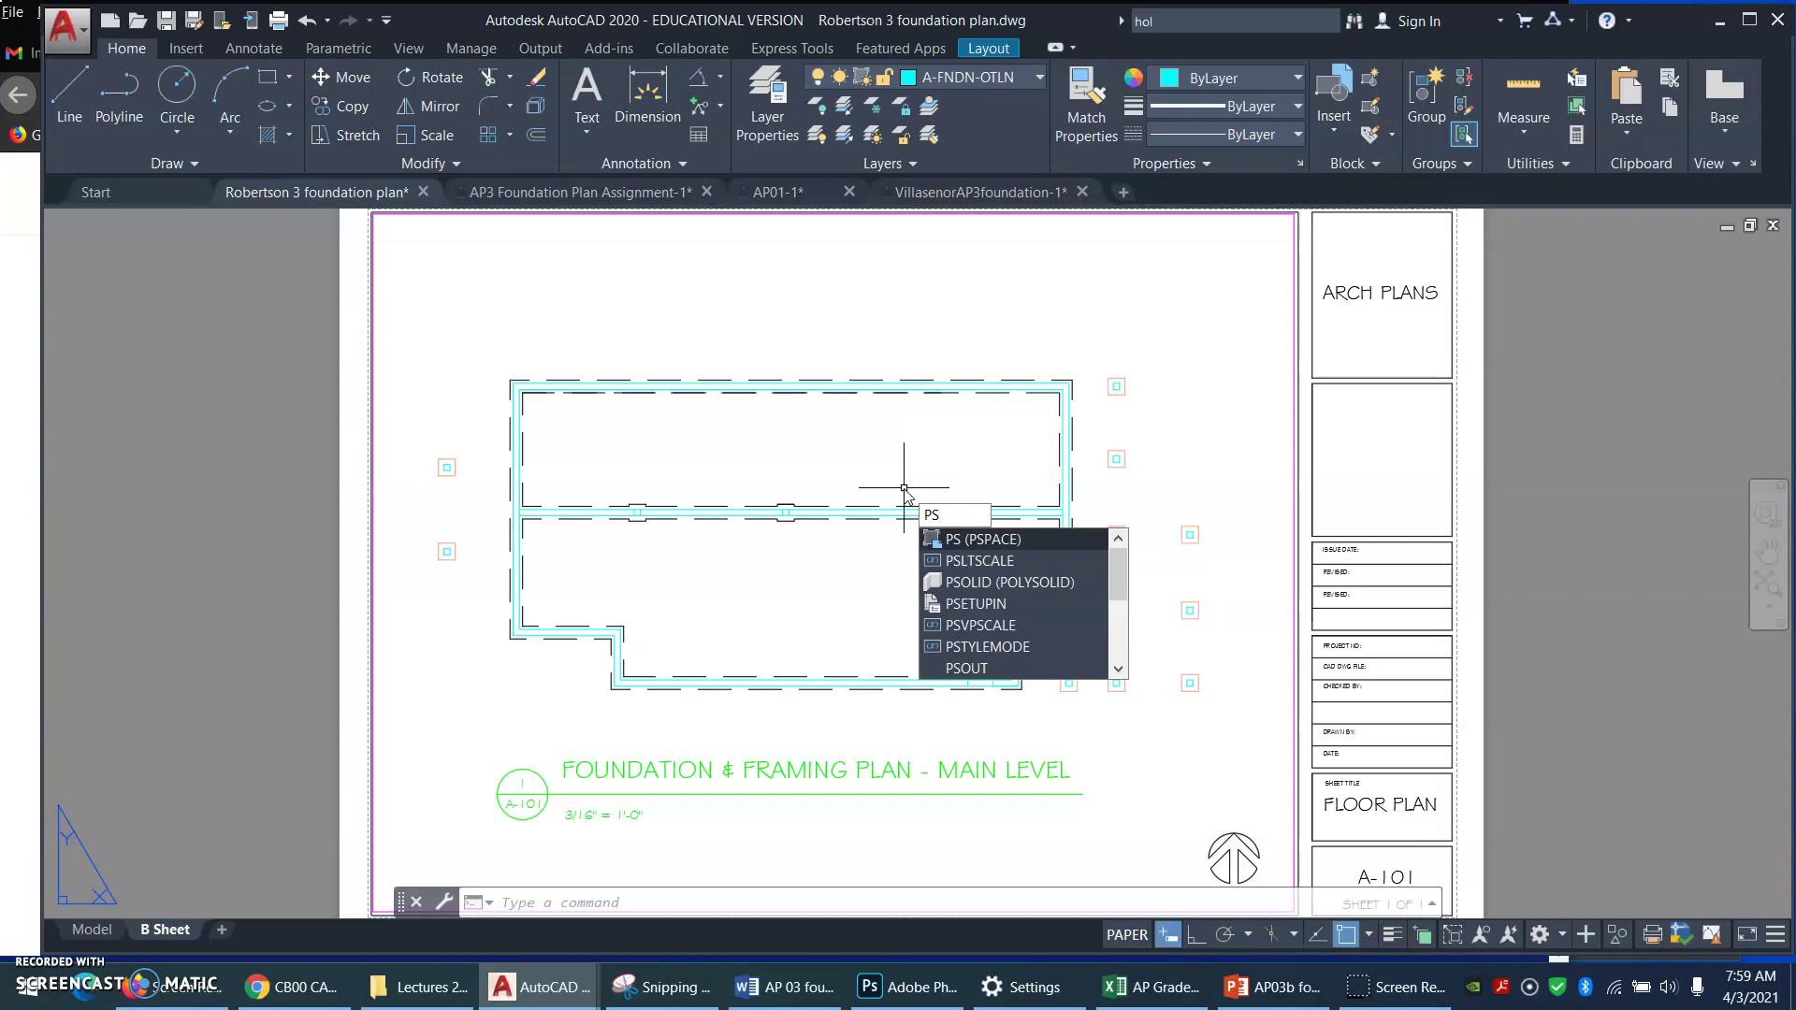
pyautogui.write('LTSCALE')
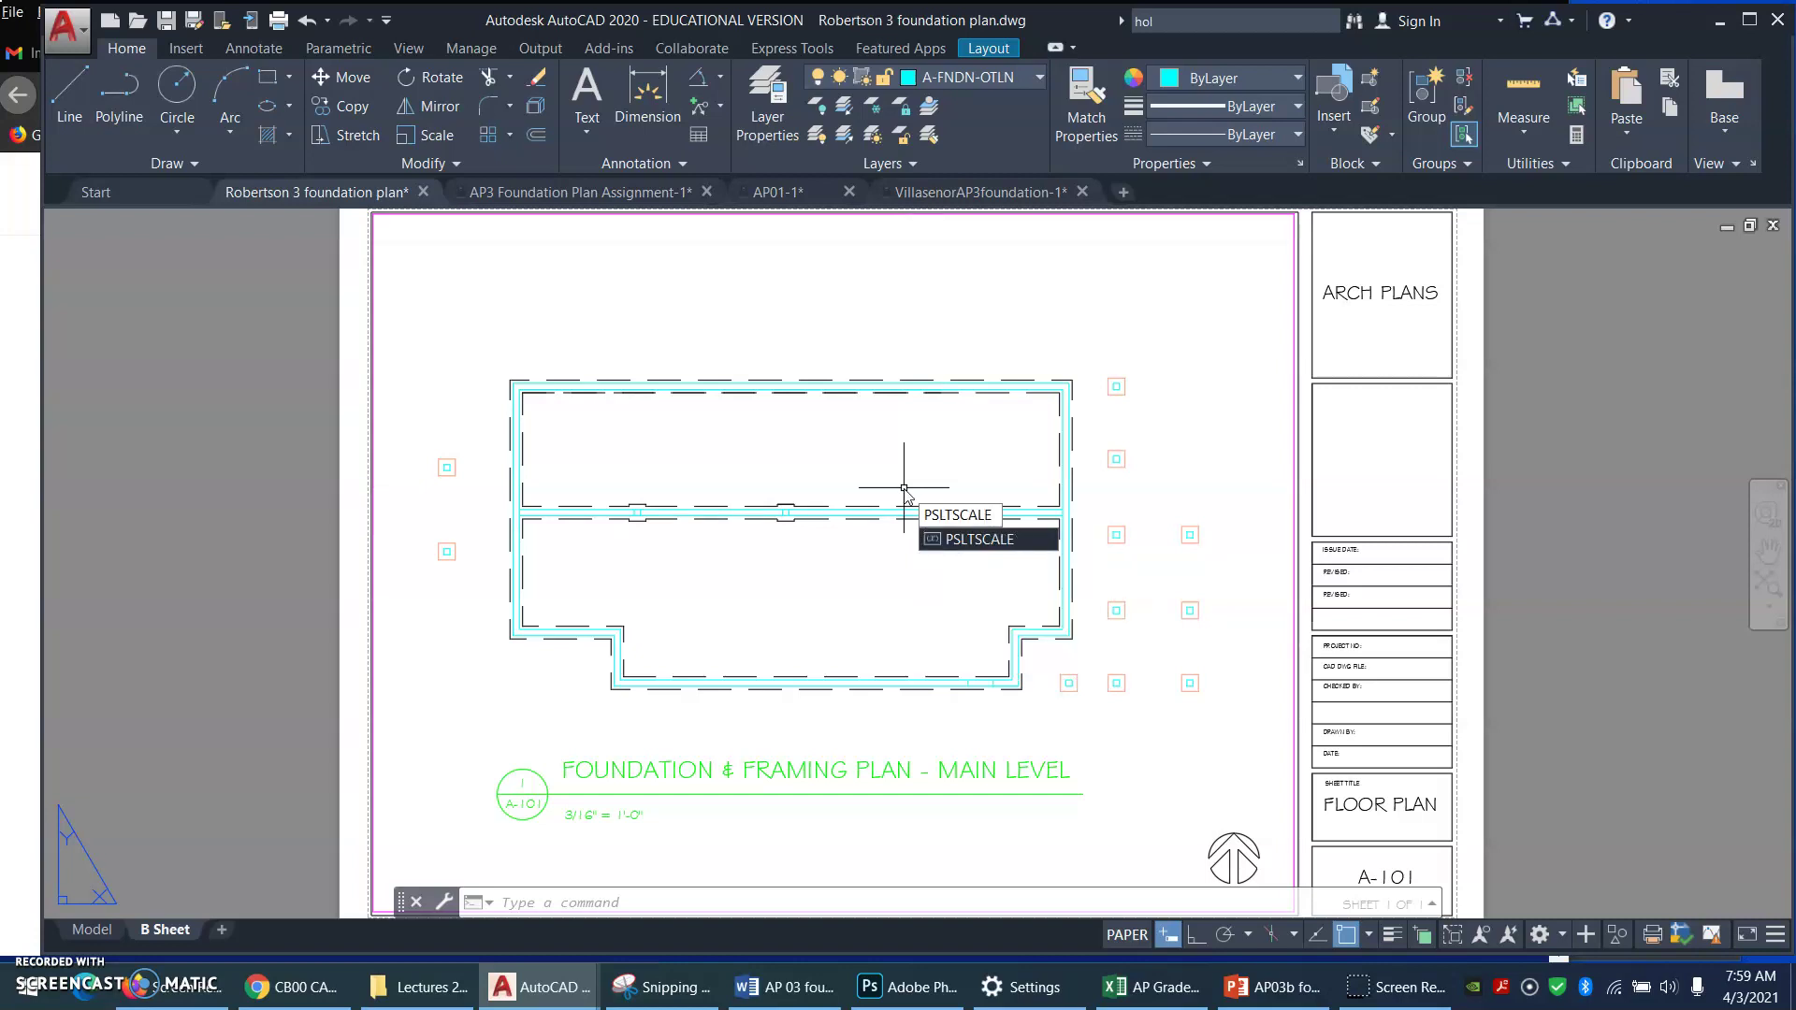
pyautogui.press('Return')
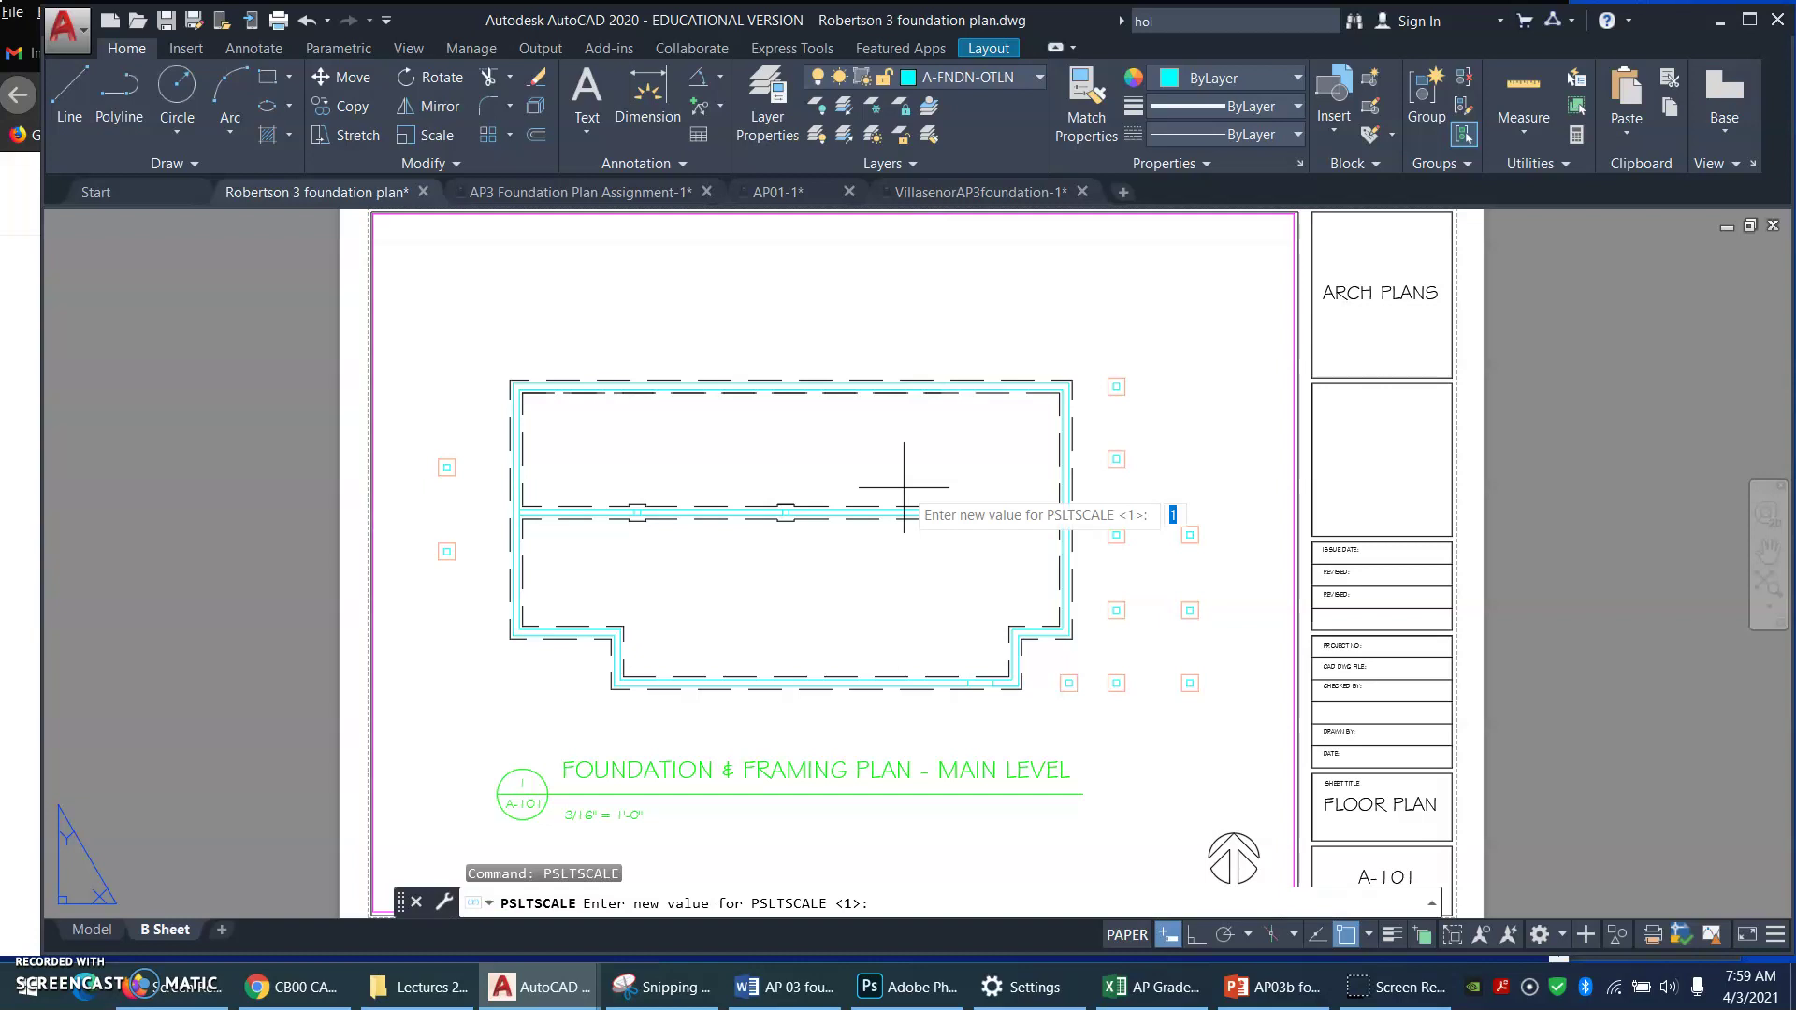
pyautogui.write('0')
pyautogui.press('Return')
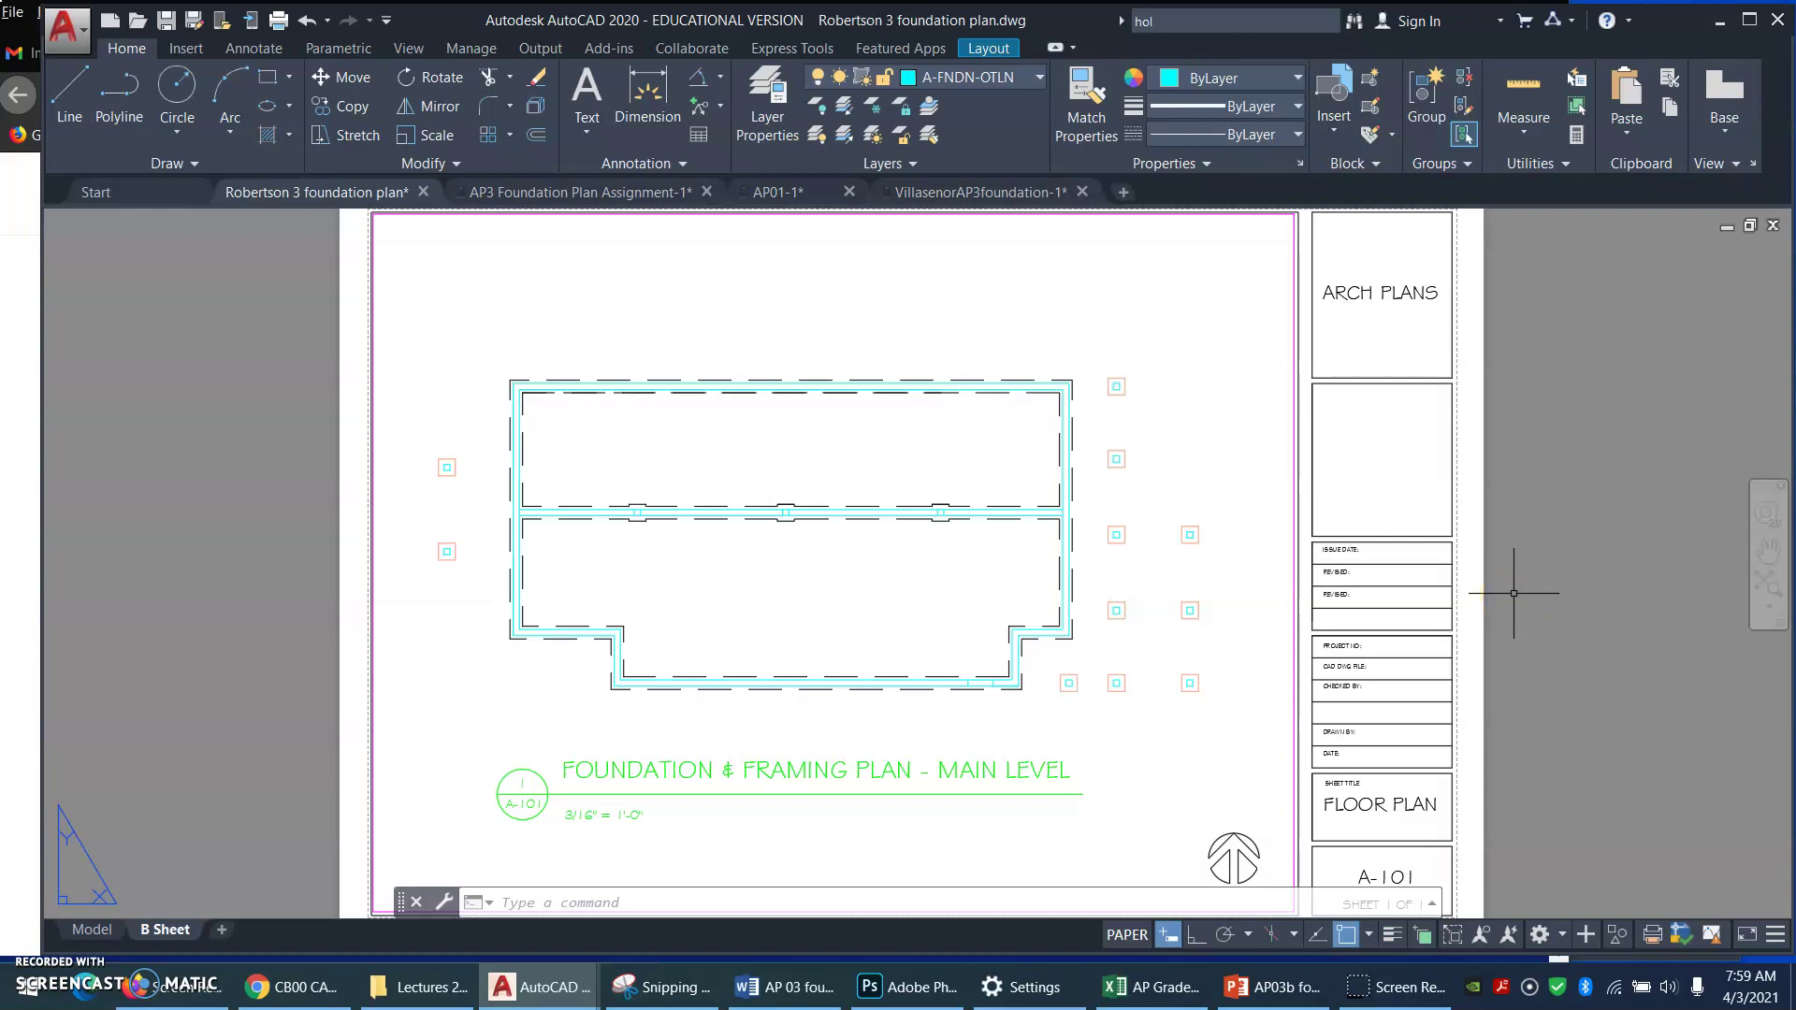
pyautogui.press('F2')
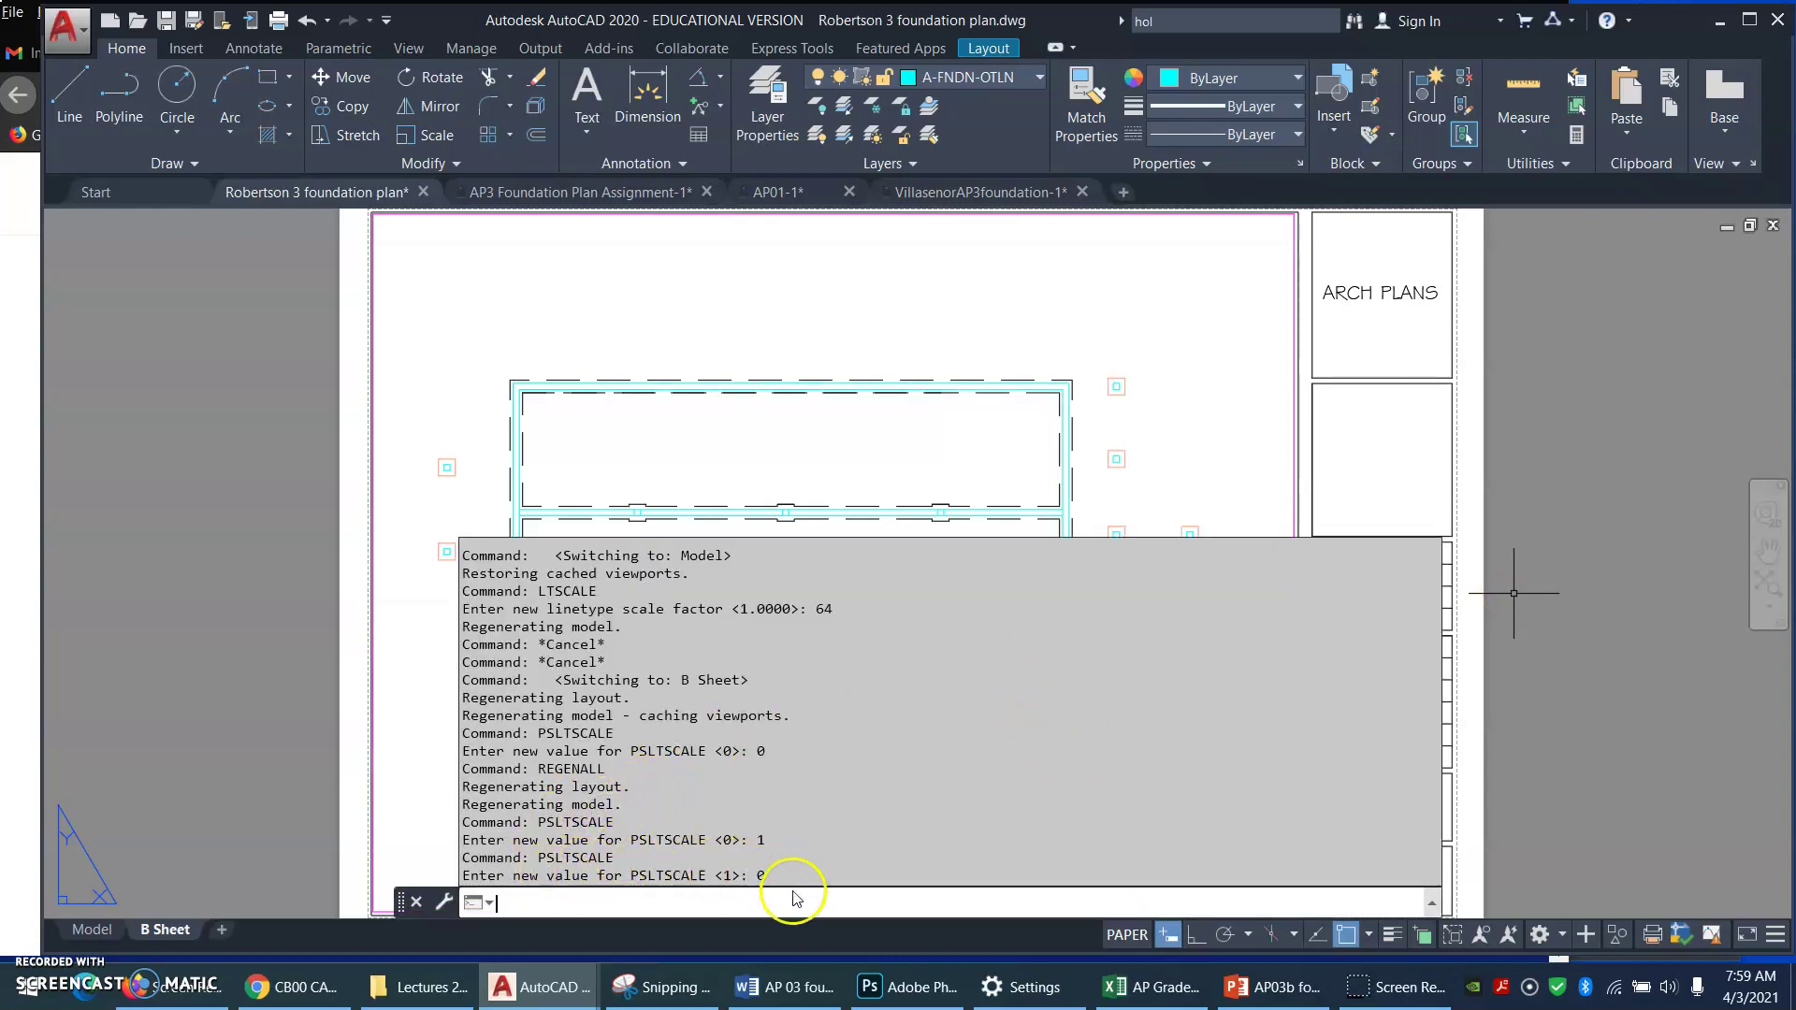
# Step: Close the command history, cancel a partial REGEN, and run REGENALL on all viewports
pyautogui.press('F2')
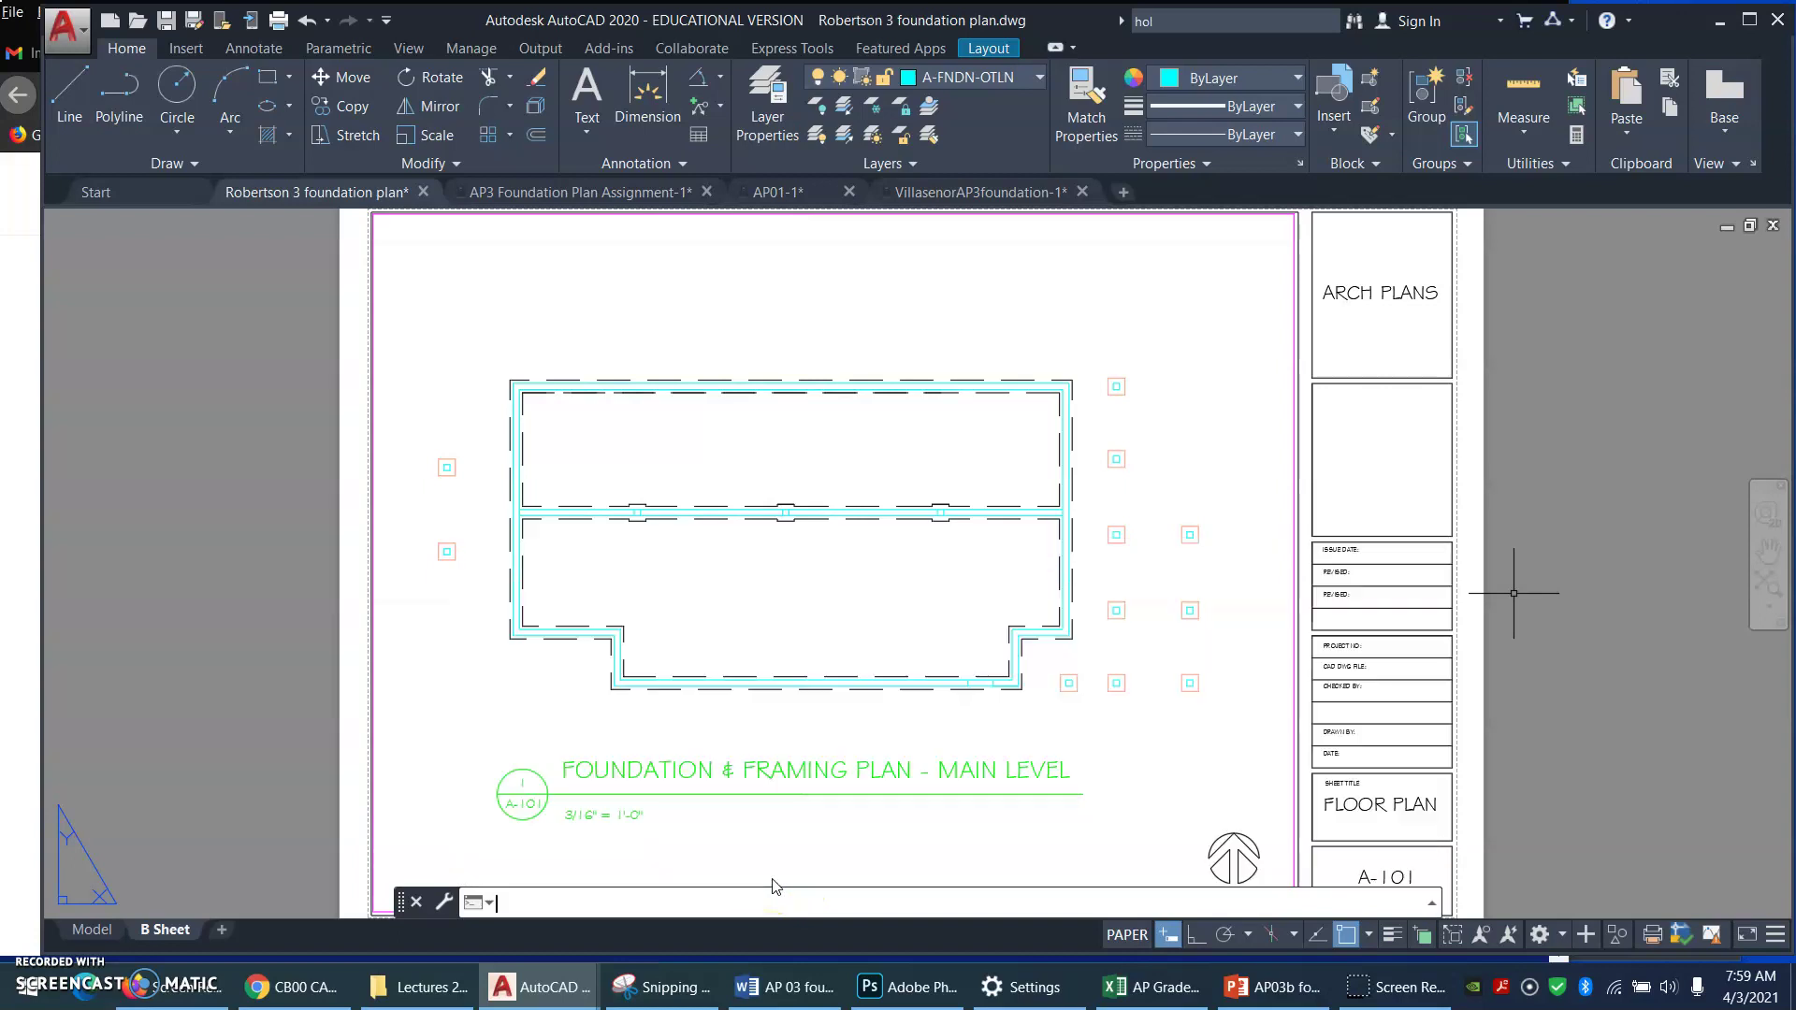
pyautogui.write('RE')
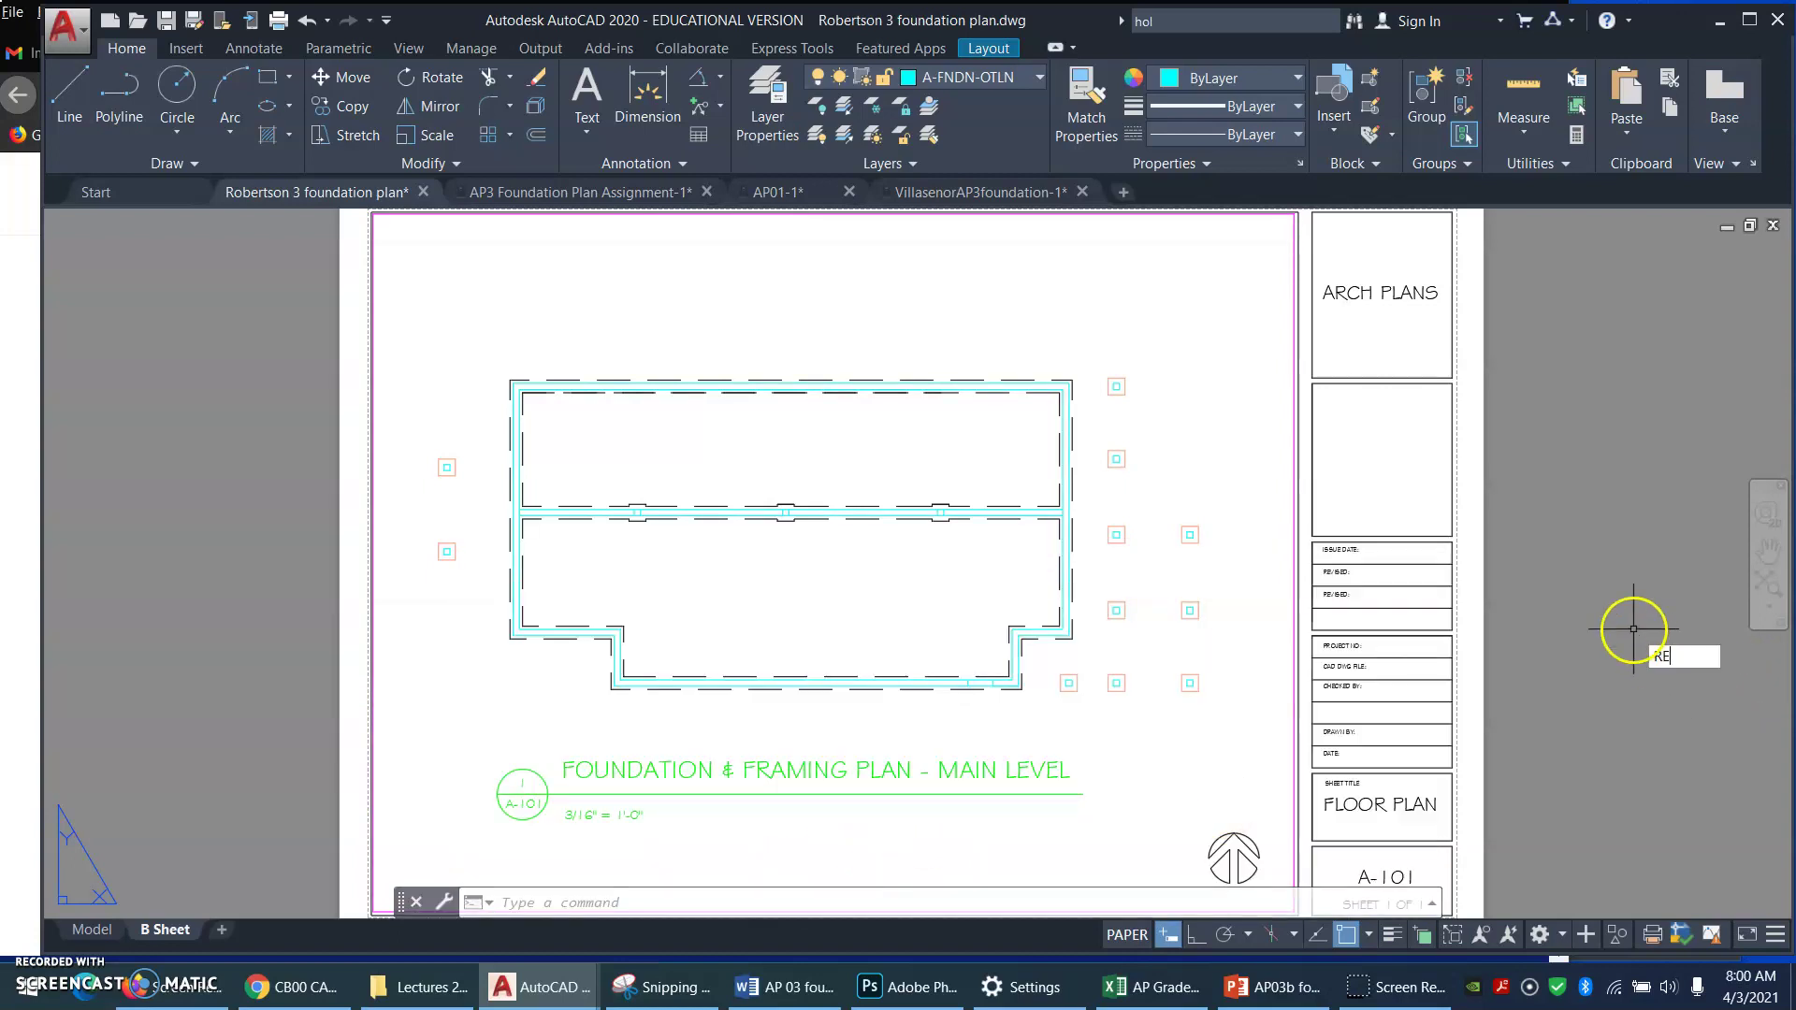
pyautogui.write('GEN')
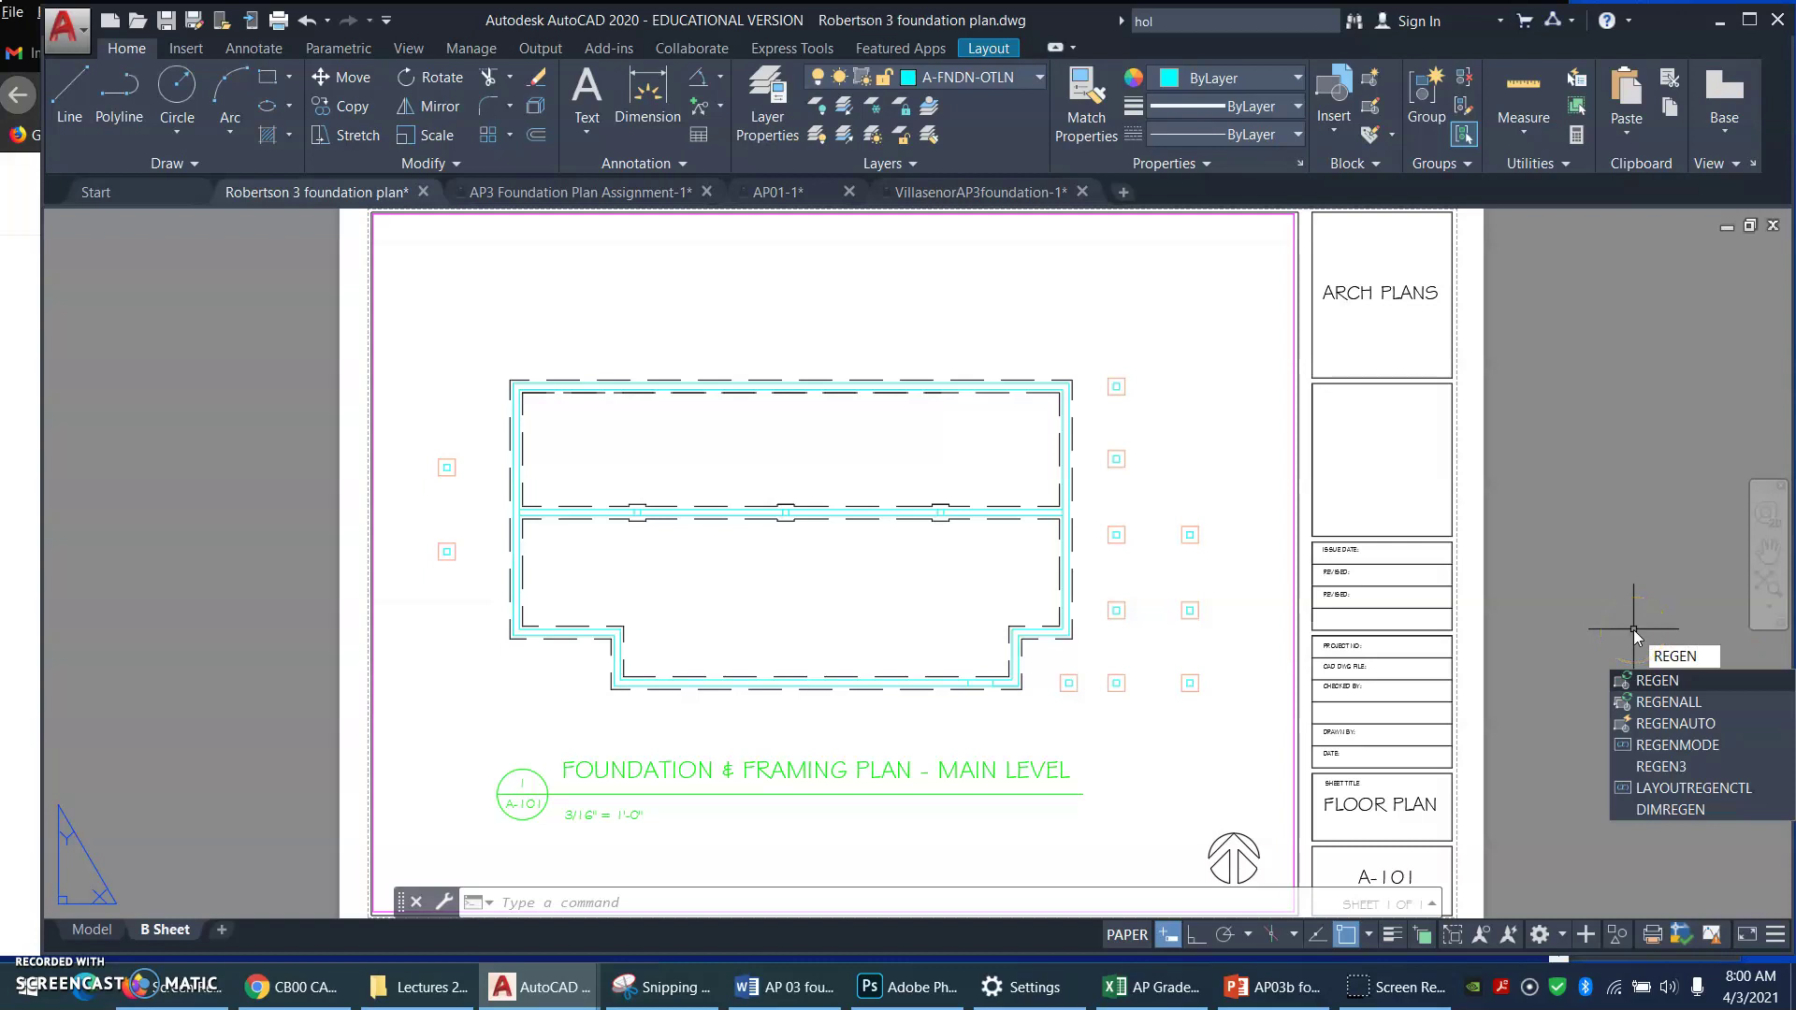
pyautogui.press('Escape')
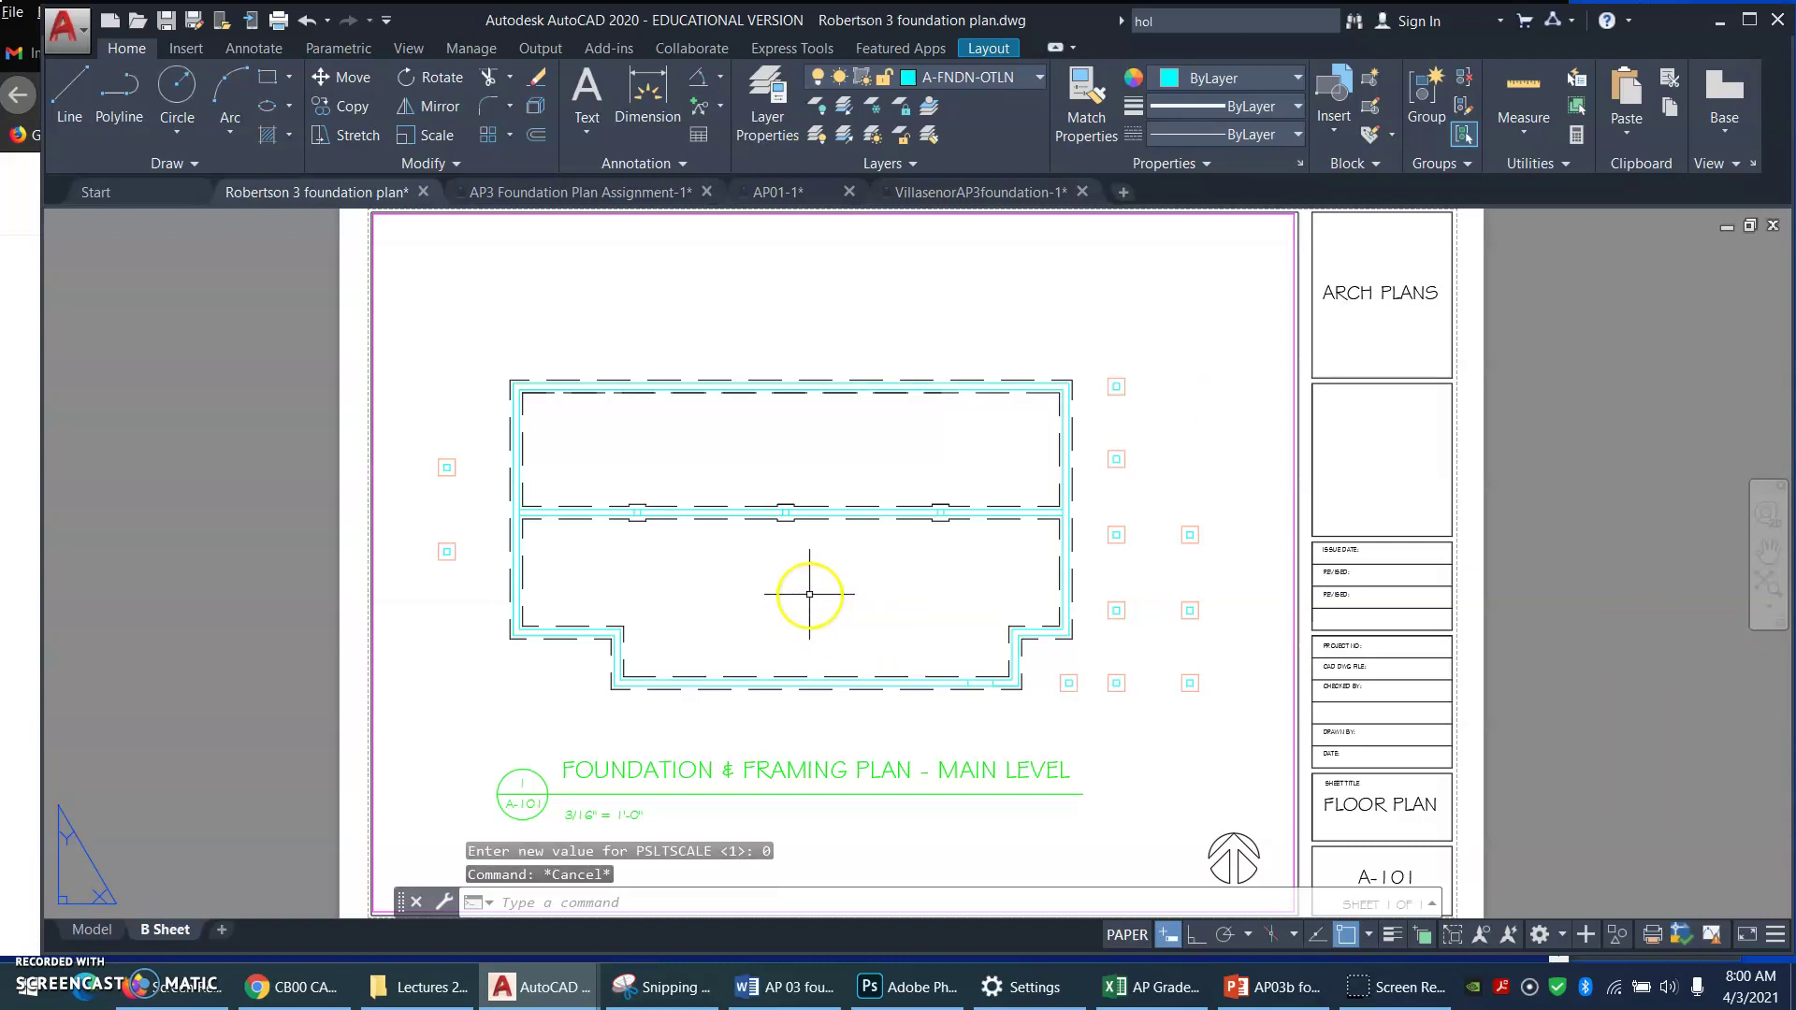
pyautogui.write('REGEN')
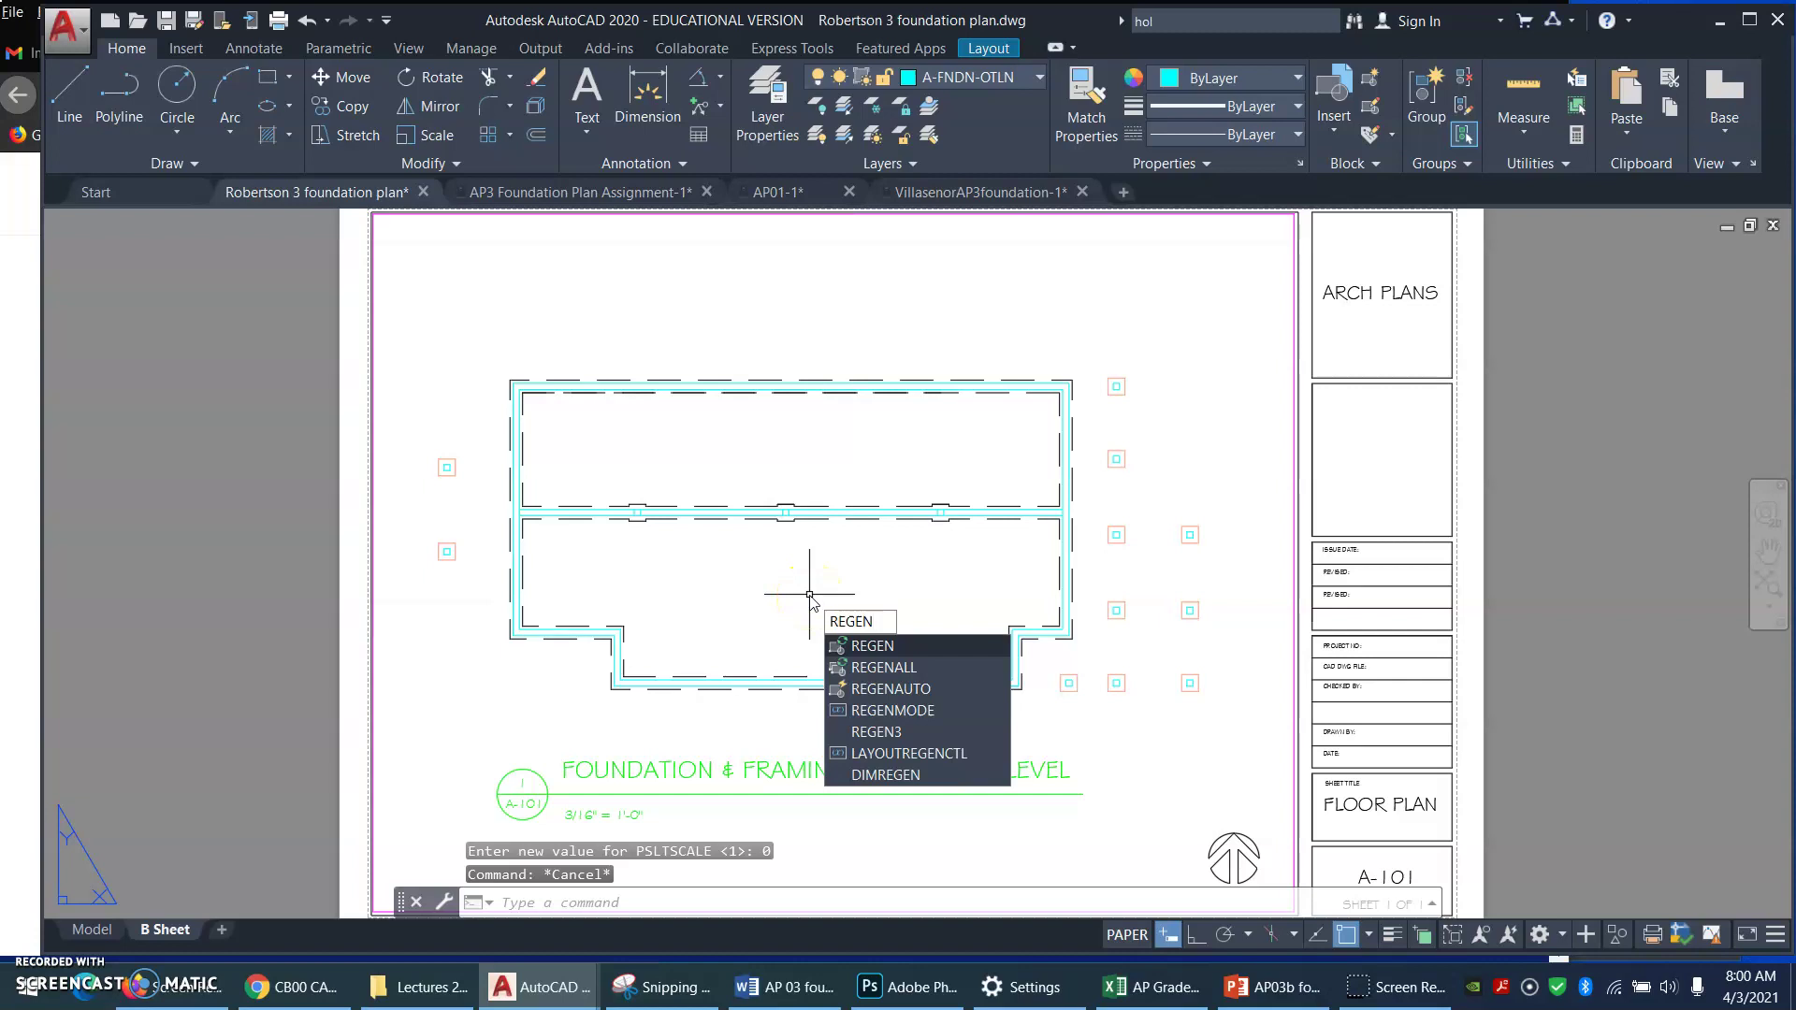
pyautogui.write('ALL')
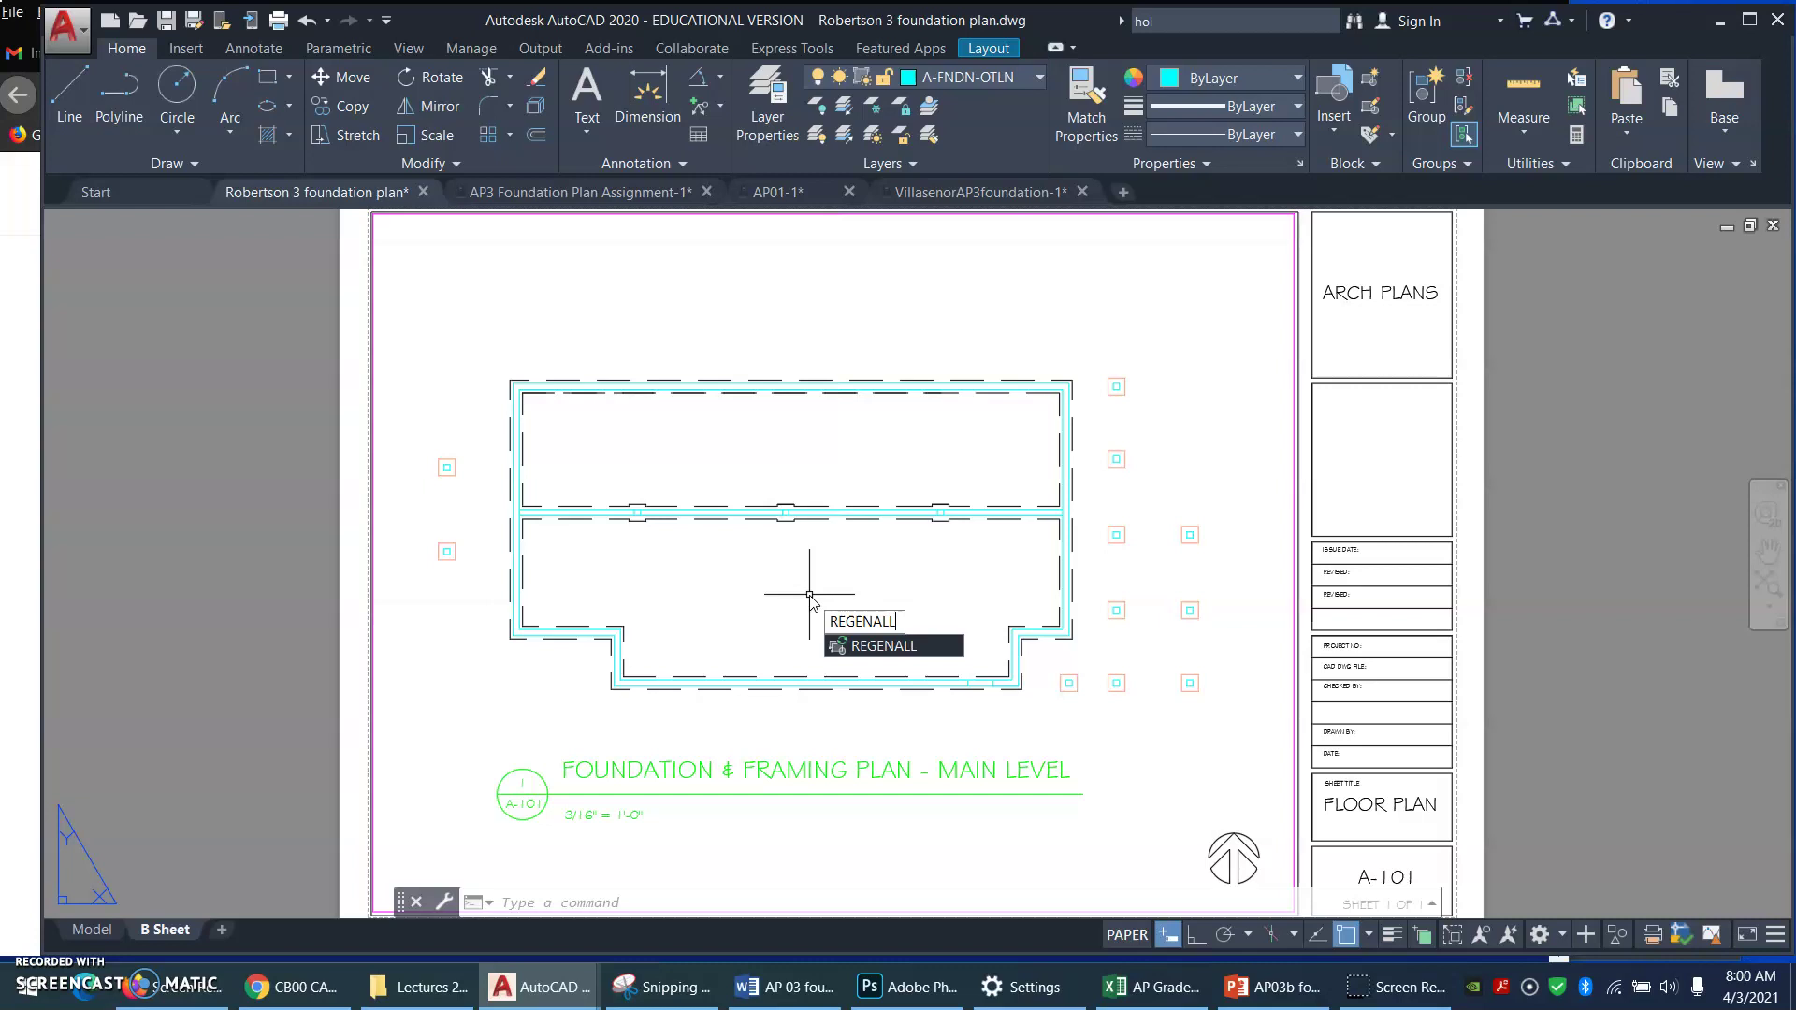
pyautogui.press('Return')
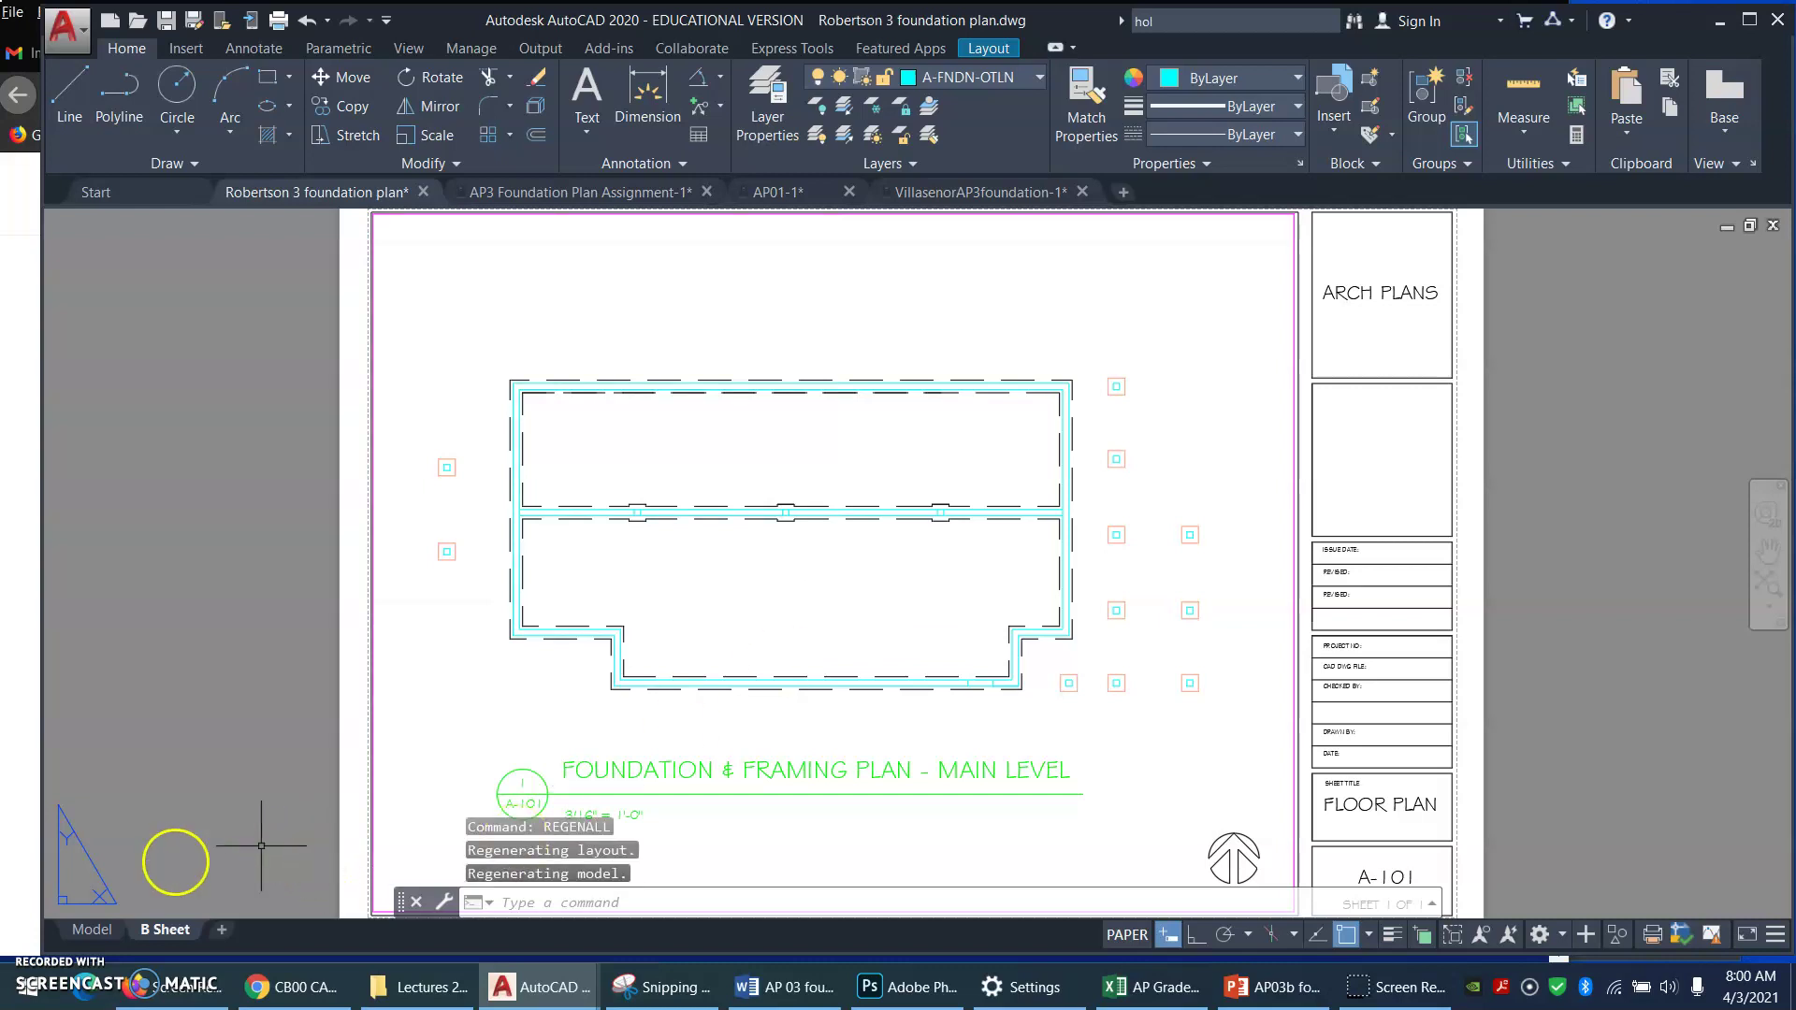
# Step: On the Model tab, run LTSCALE, fixing a typo, and re-apply a value of 64
pyautogui.click(98, 930)
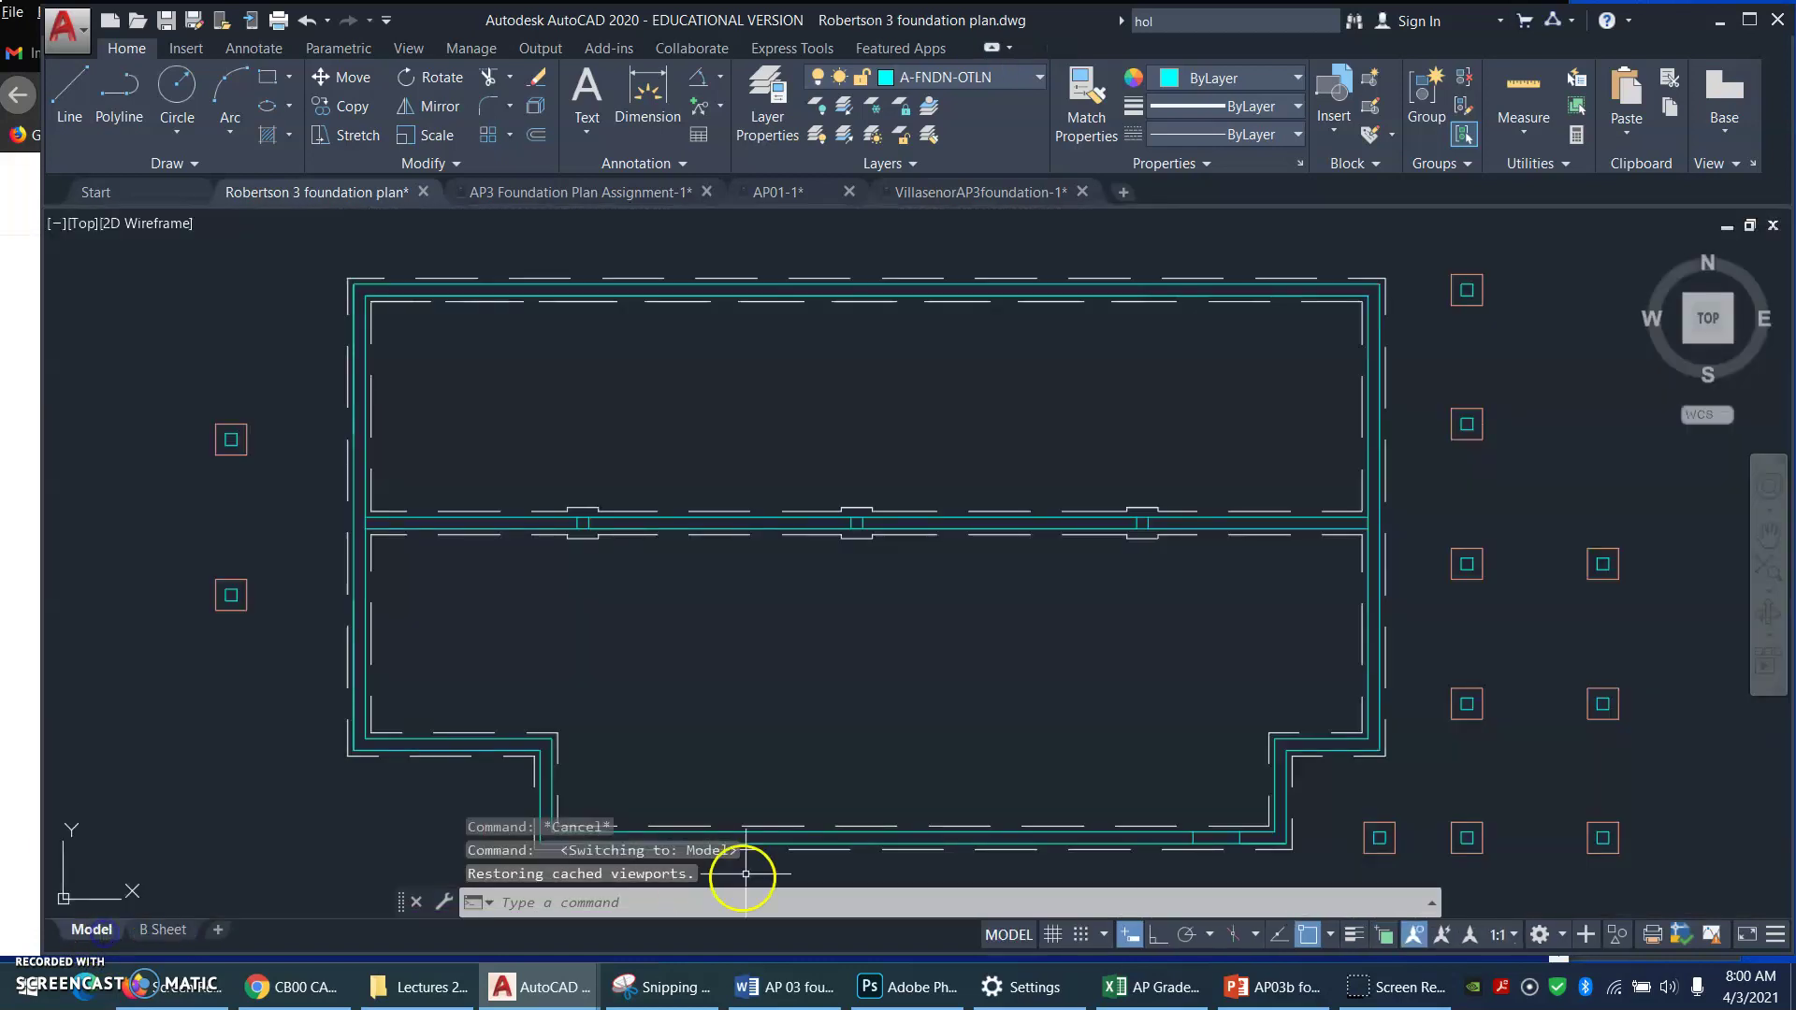
pyautogui.moveTo(161, 931)
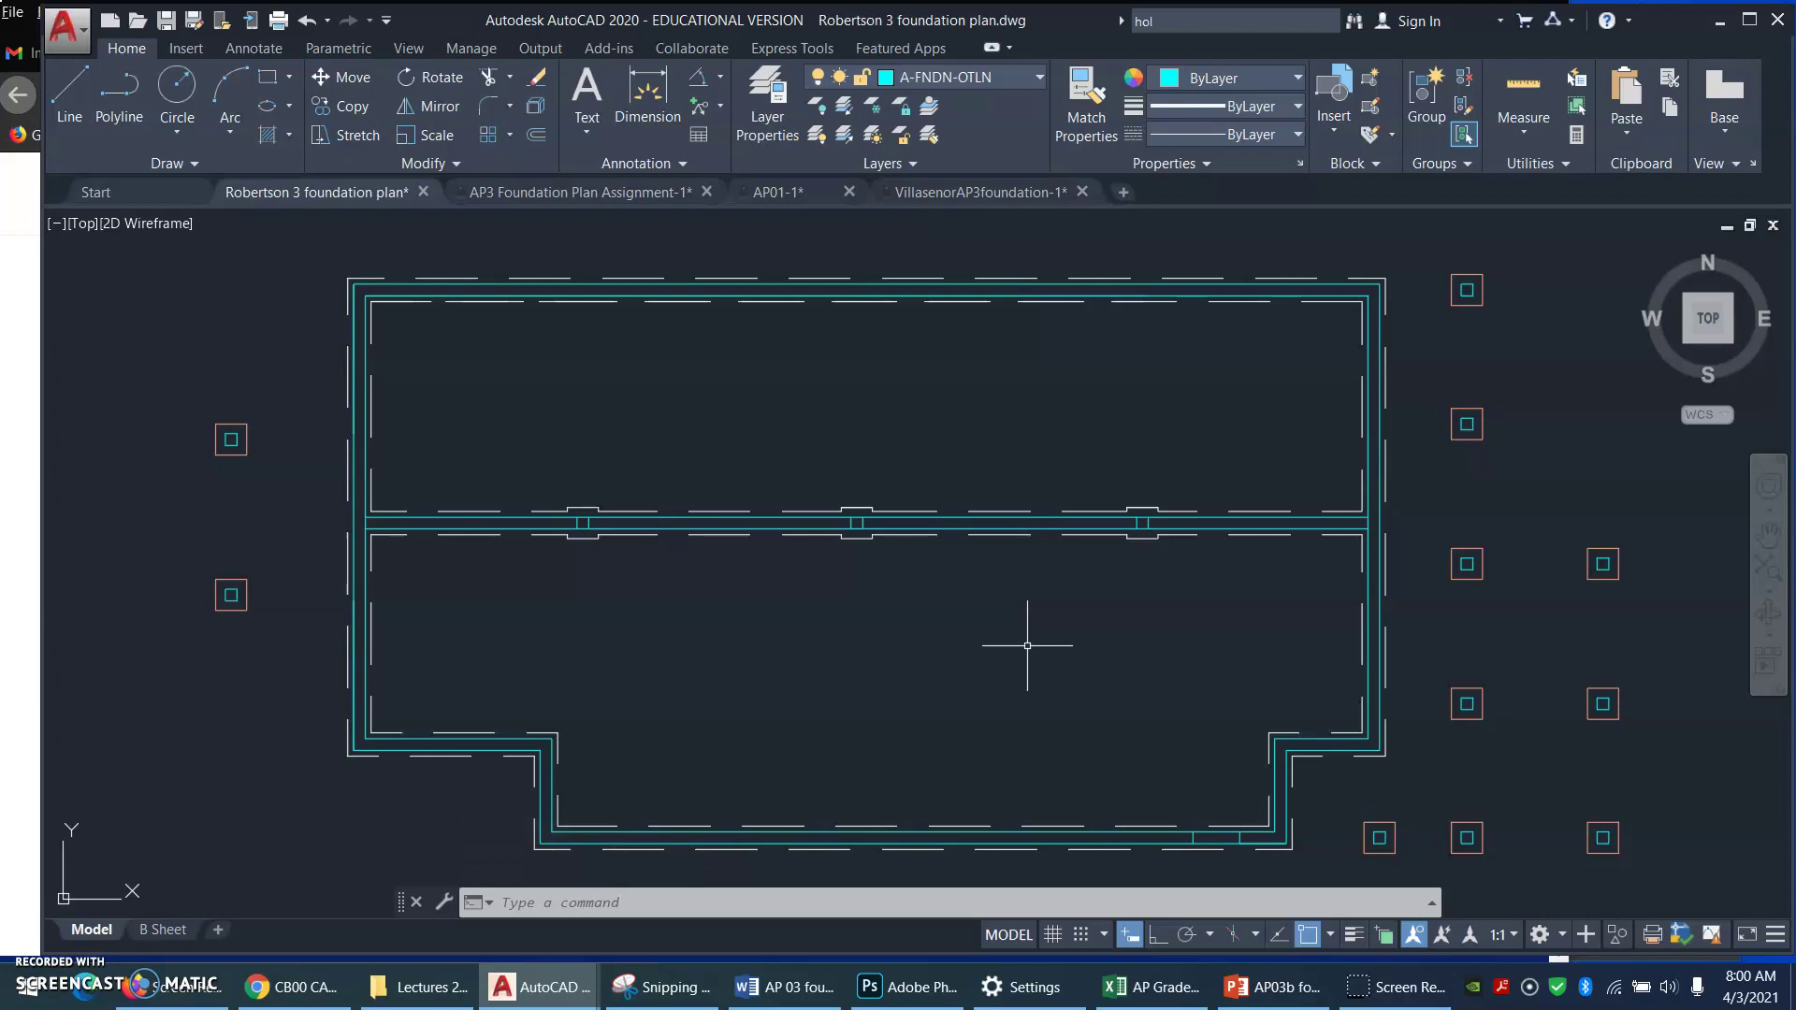
pyautogui.write('LTSCAKL')
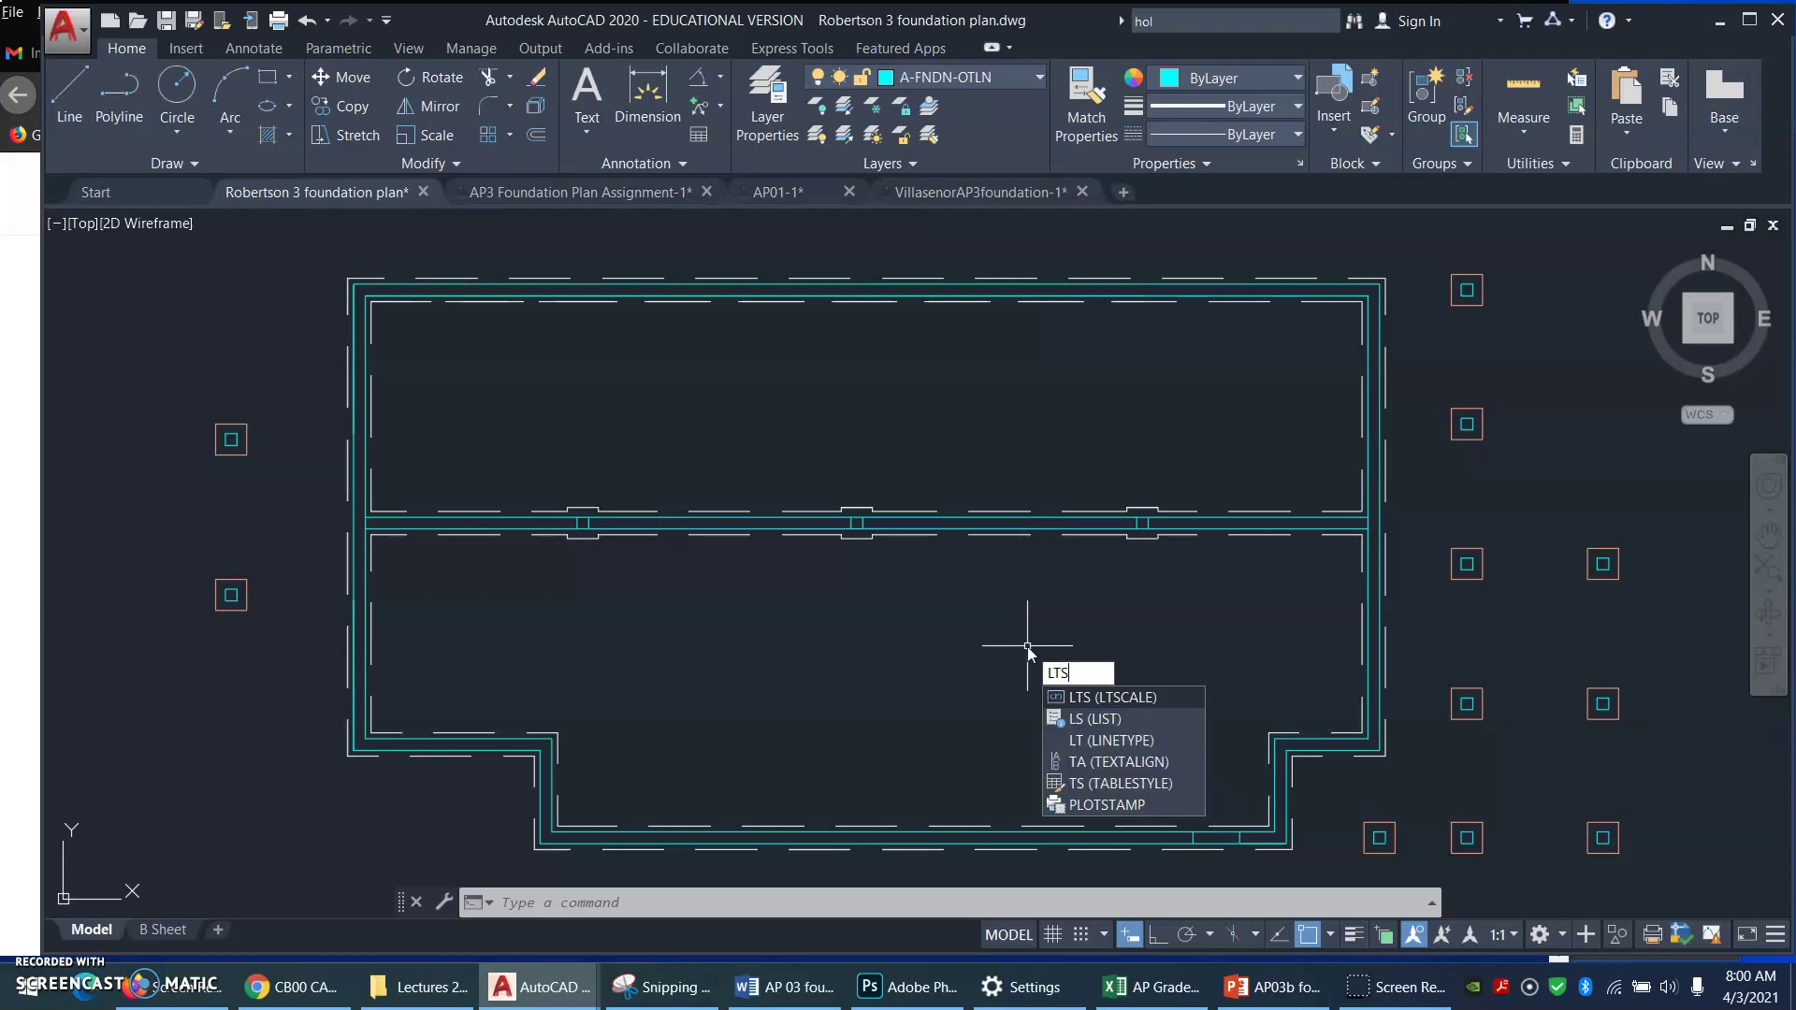
pyautogui.press('BackSpace')
pyautogui.press('BackSpace')
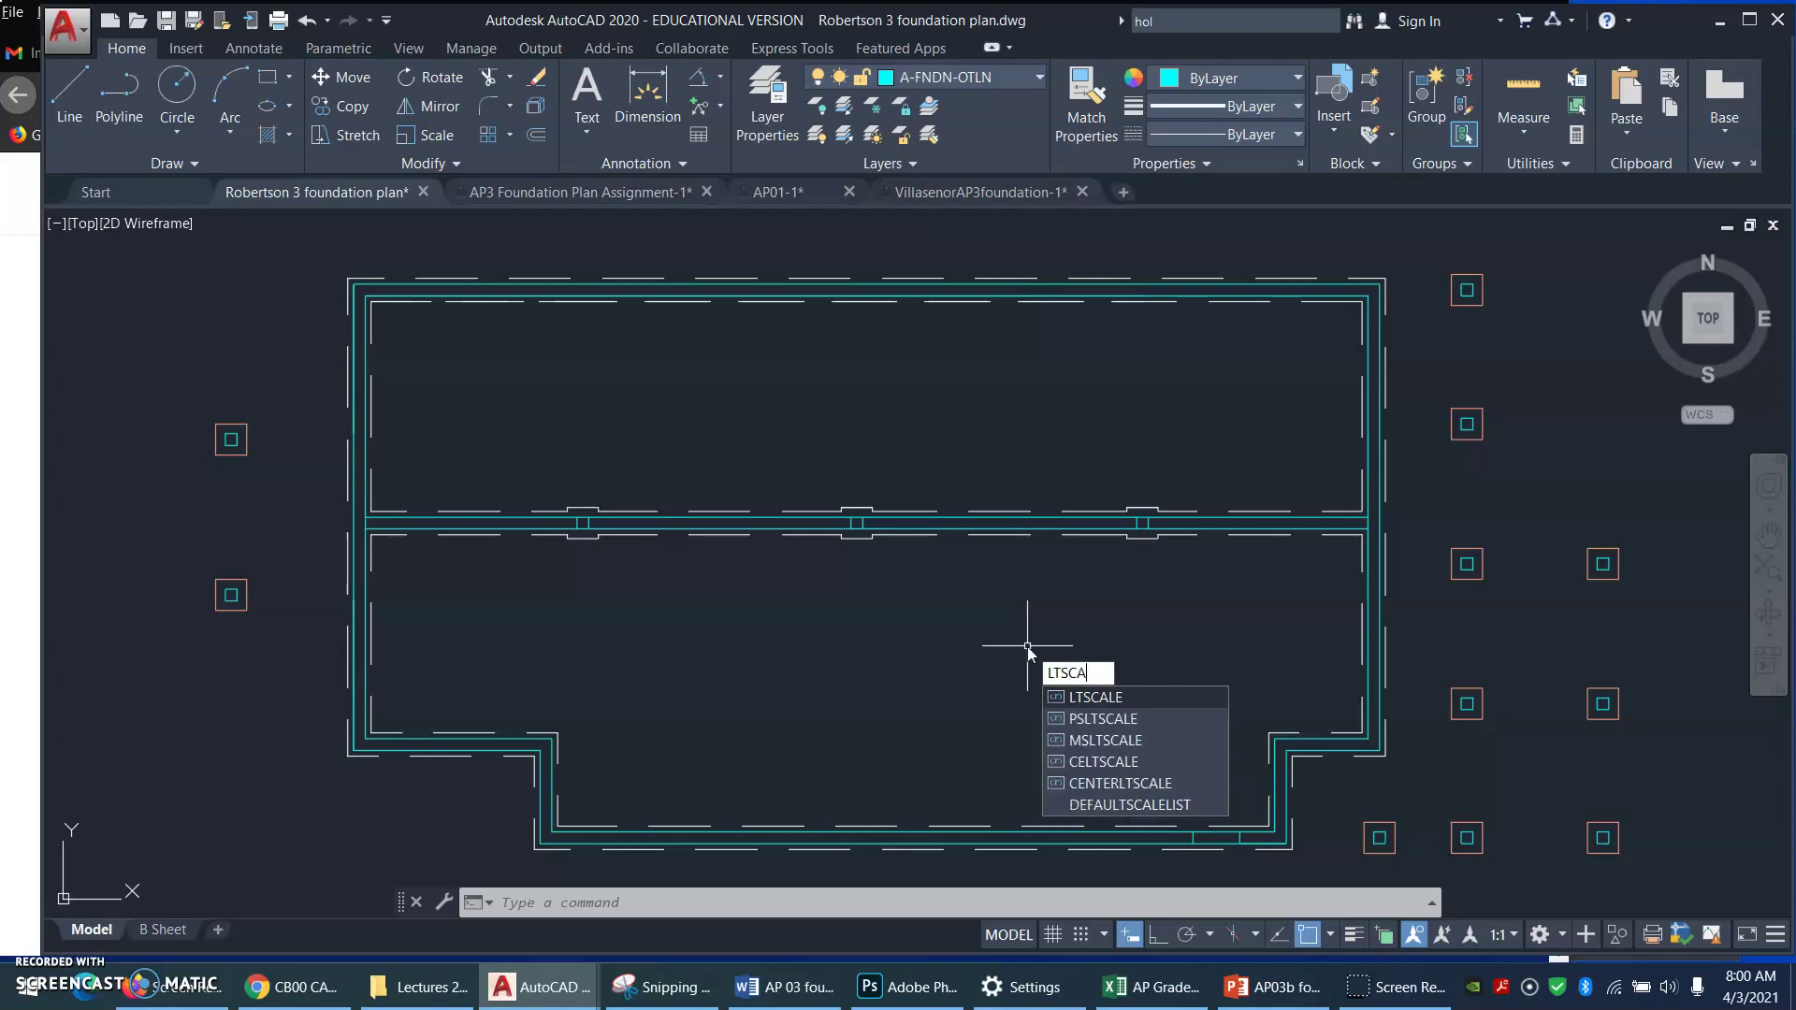
pyautogui.write('LE')
pyautogui.press('Return')
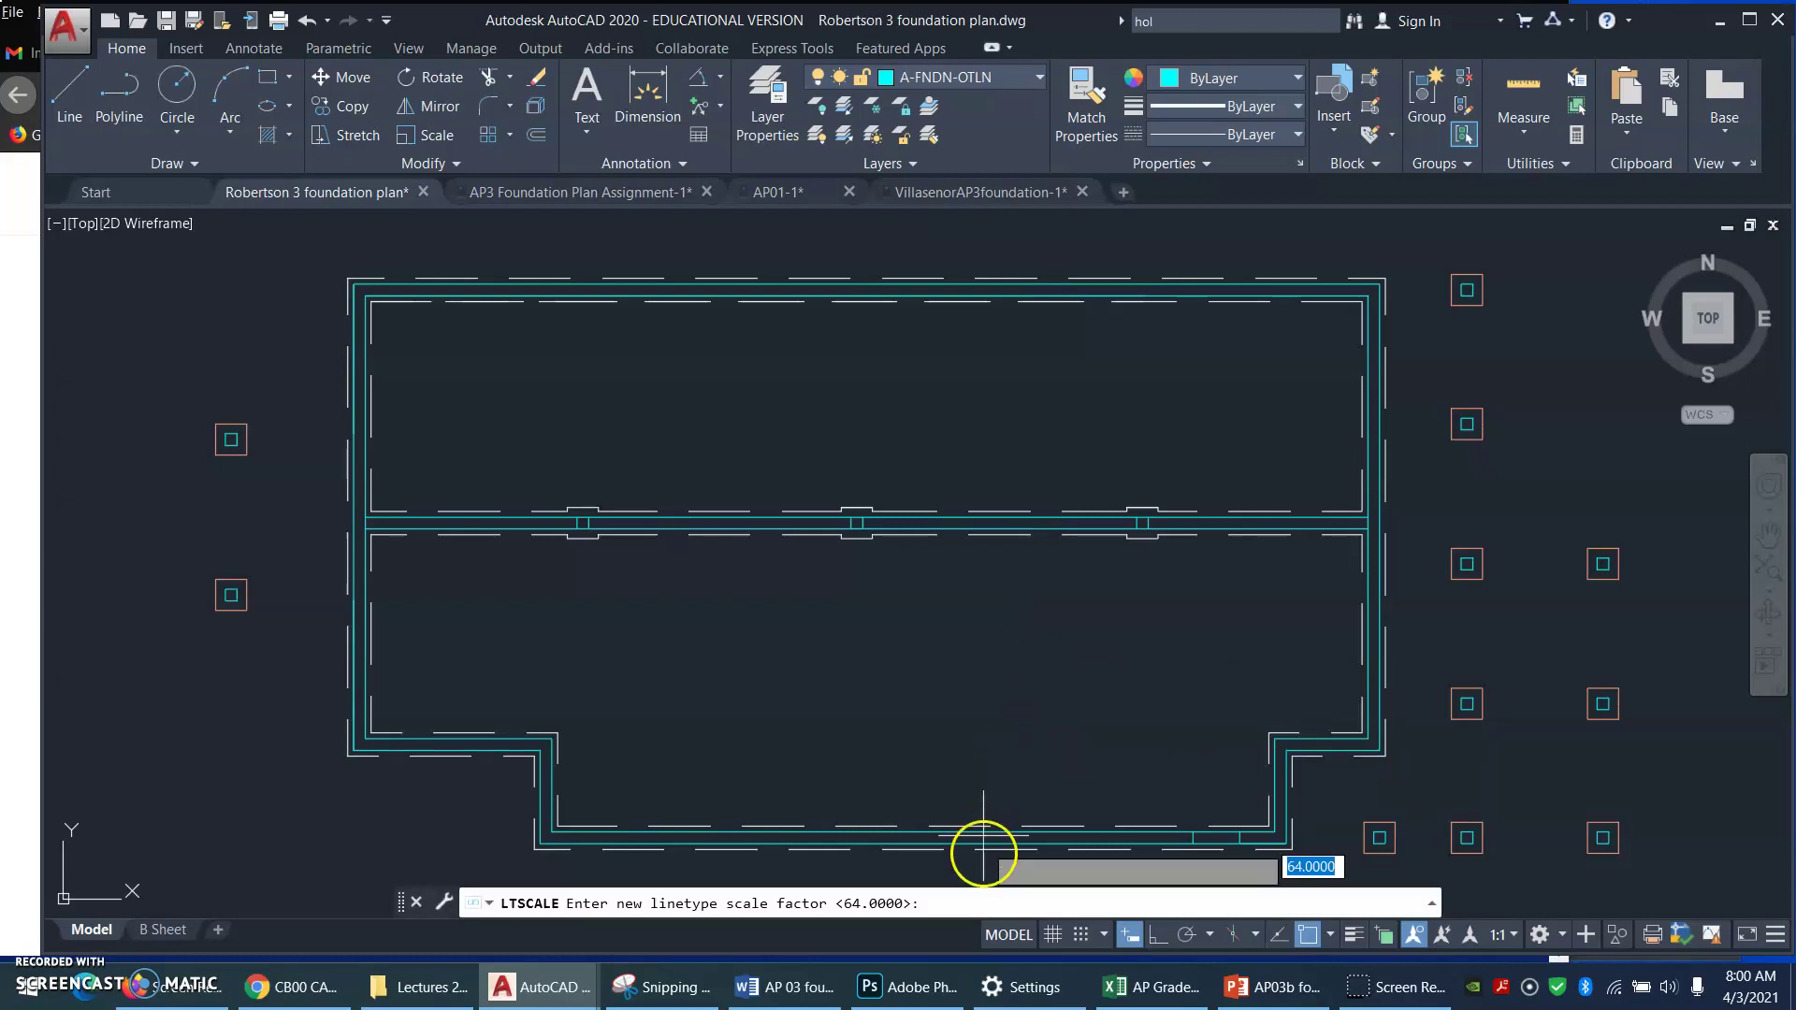
pyautogui.click(981, 911)
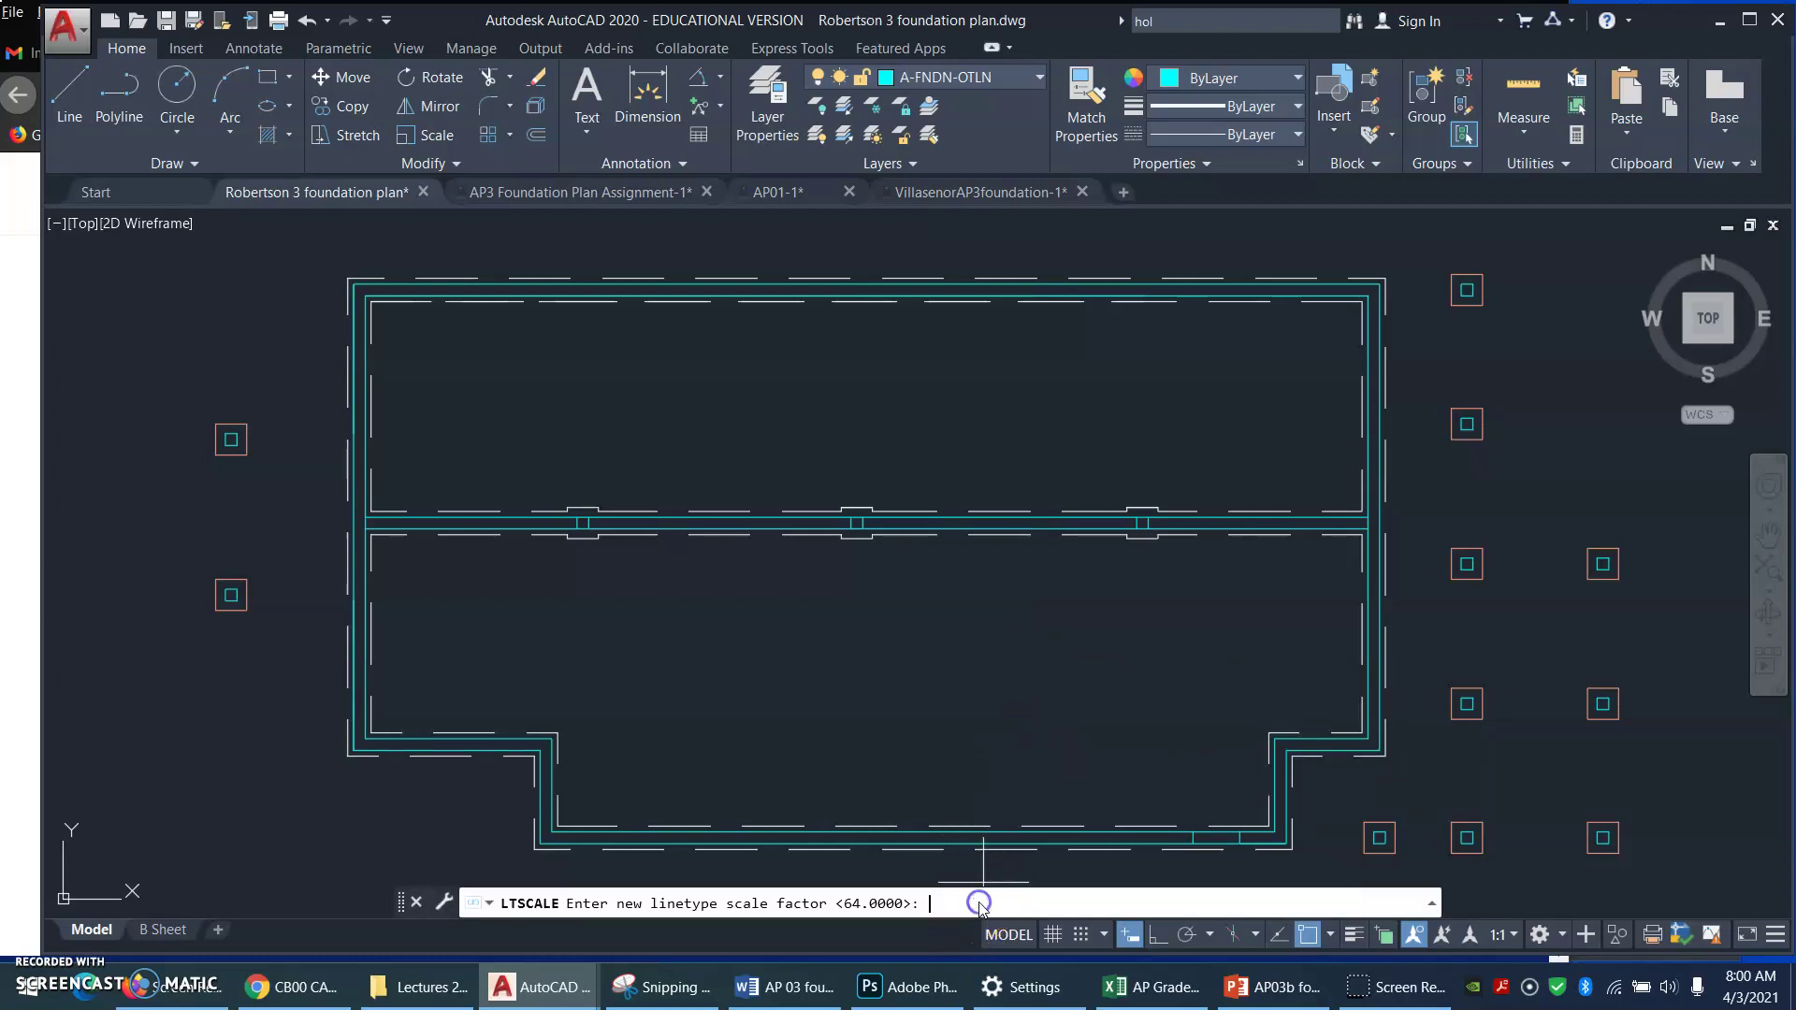
pyautogui.write('64')
pyautogui.press('Return')
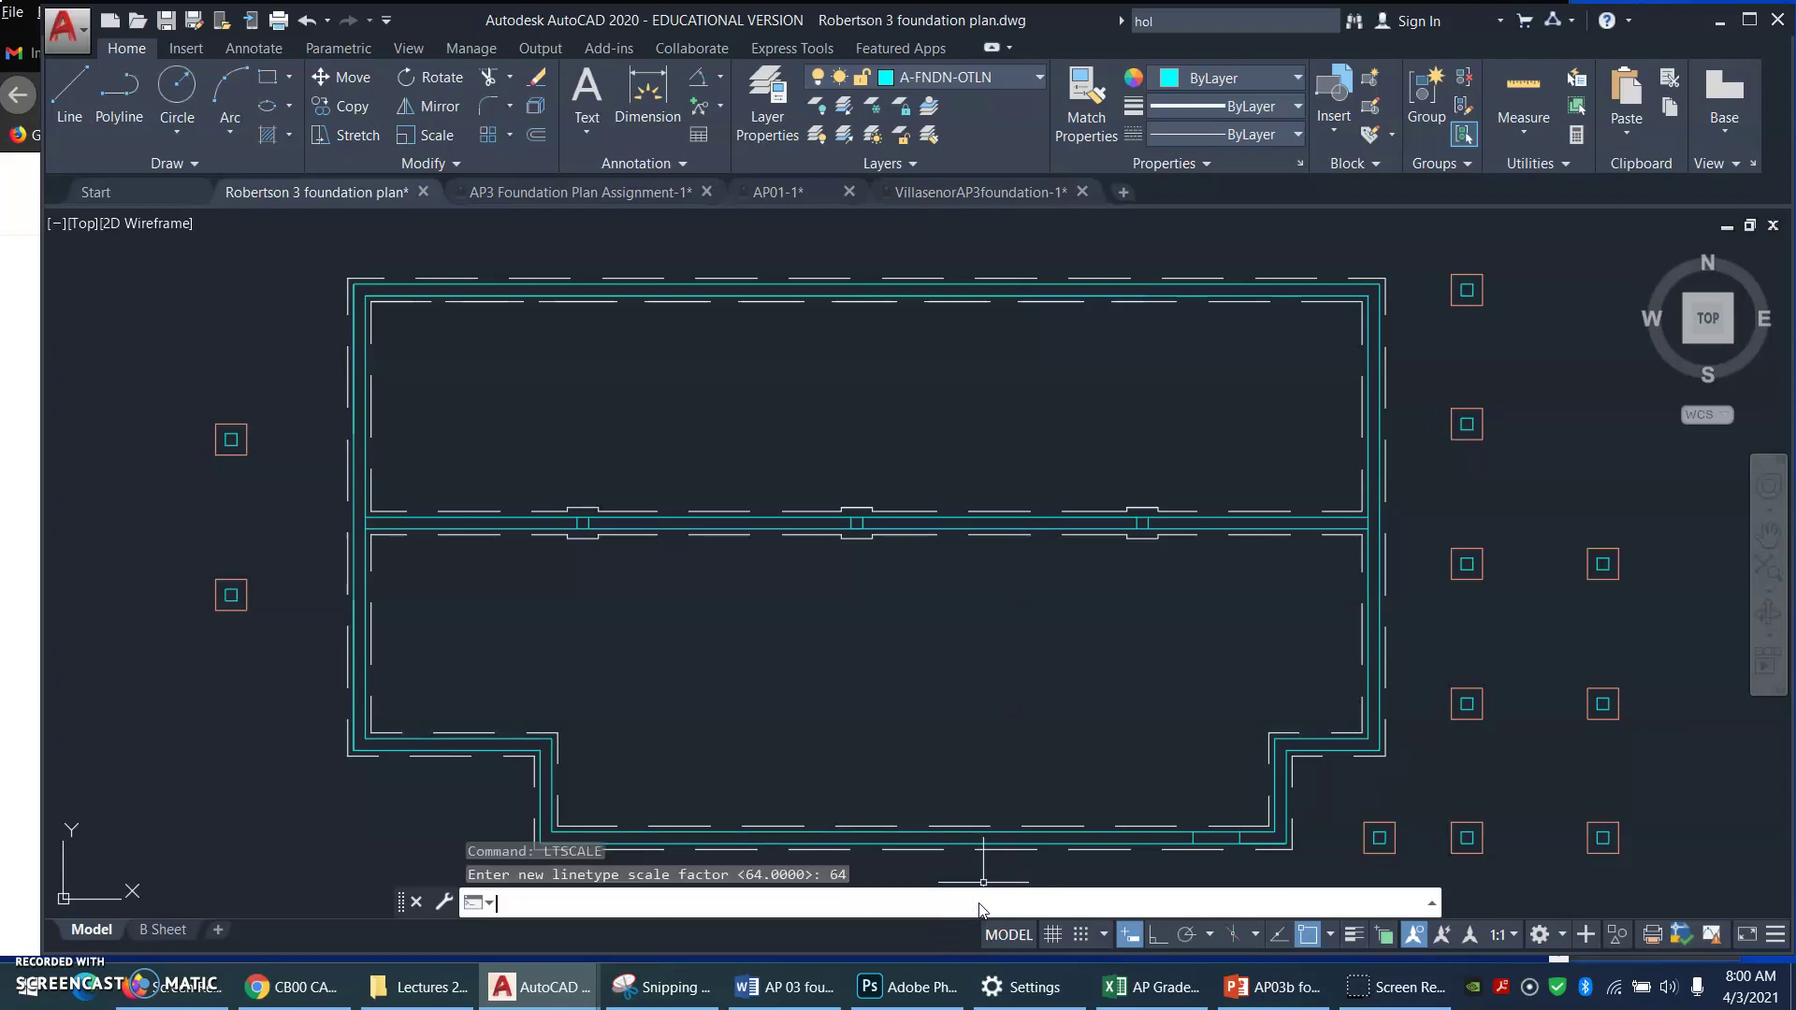
# Step: On the B Sheet layout, set PSLTSCALE to 0
pyautogui.click(168, 929)
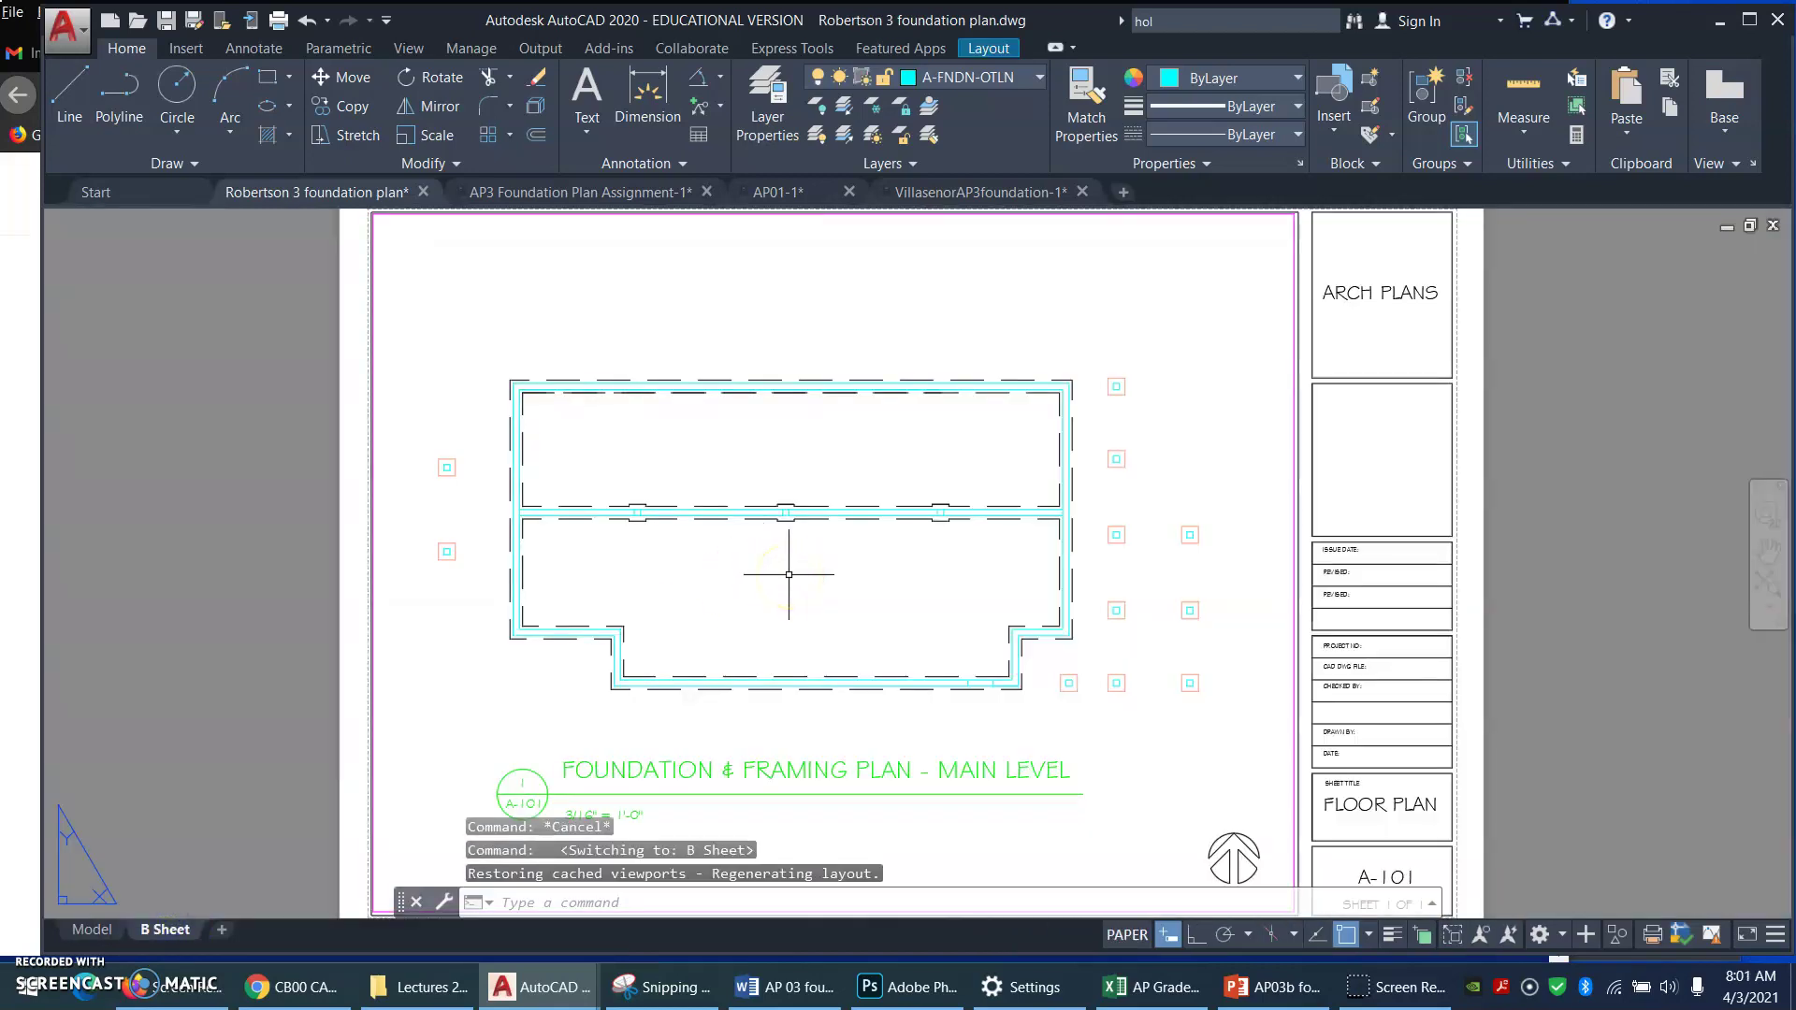
pyautogui.write('PS')
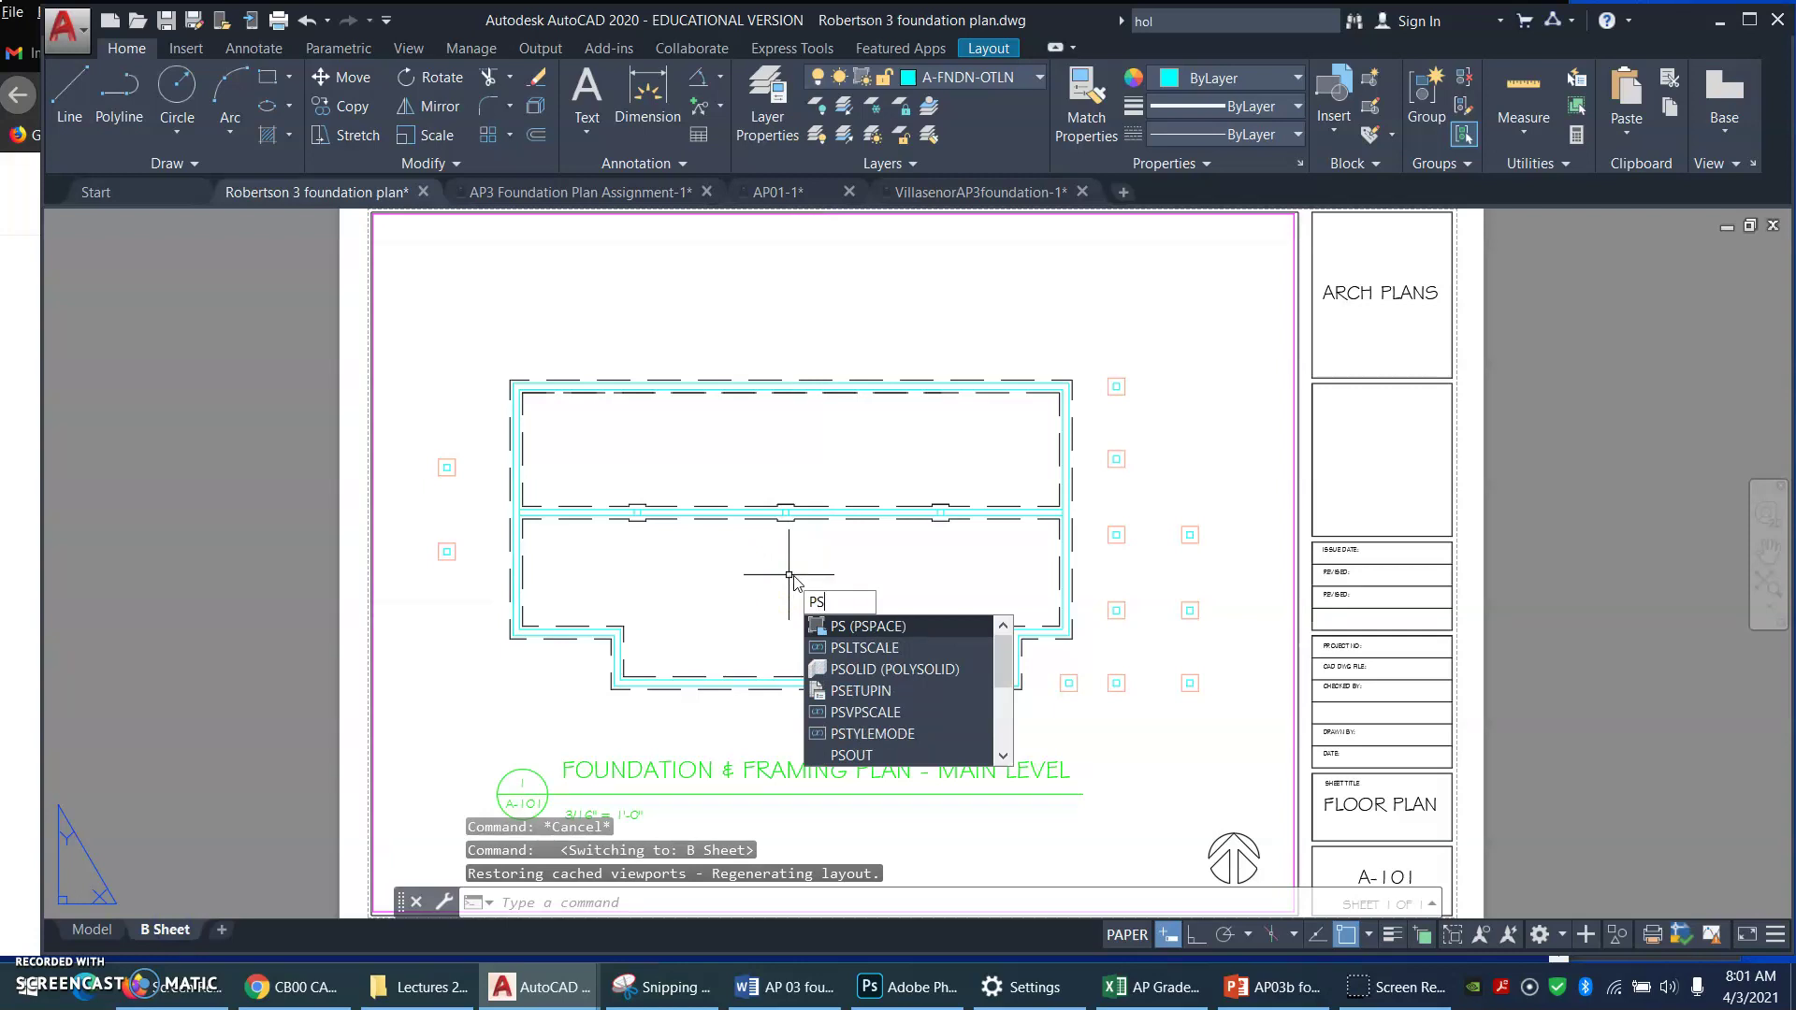
pyautogui.click(898, 645)
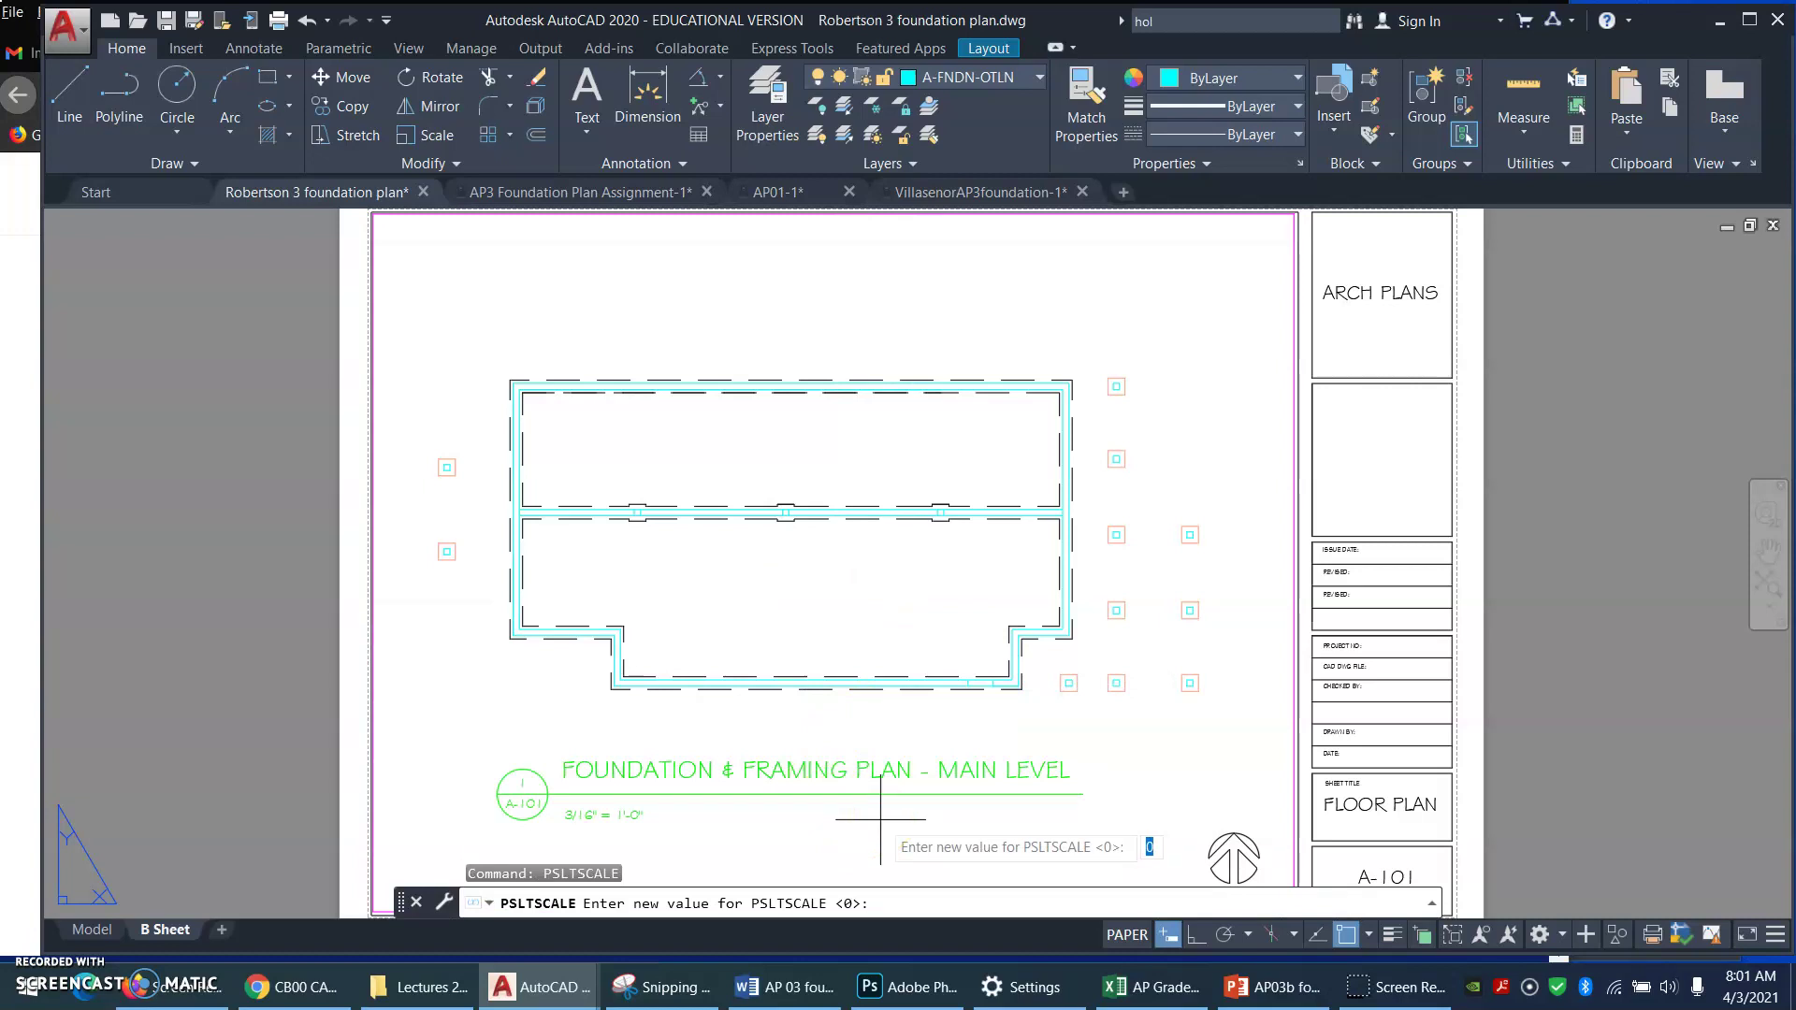
pyautogui.write('0')
pyautogui.press('Return')
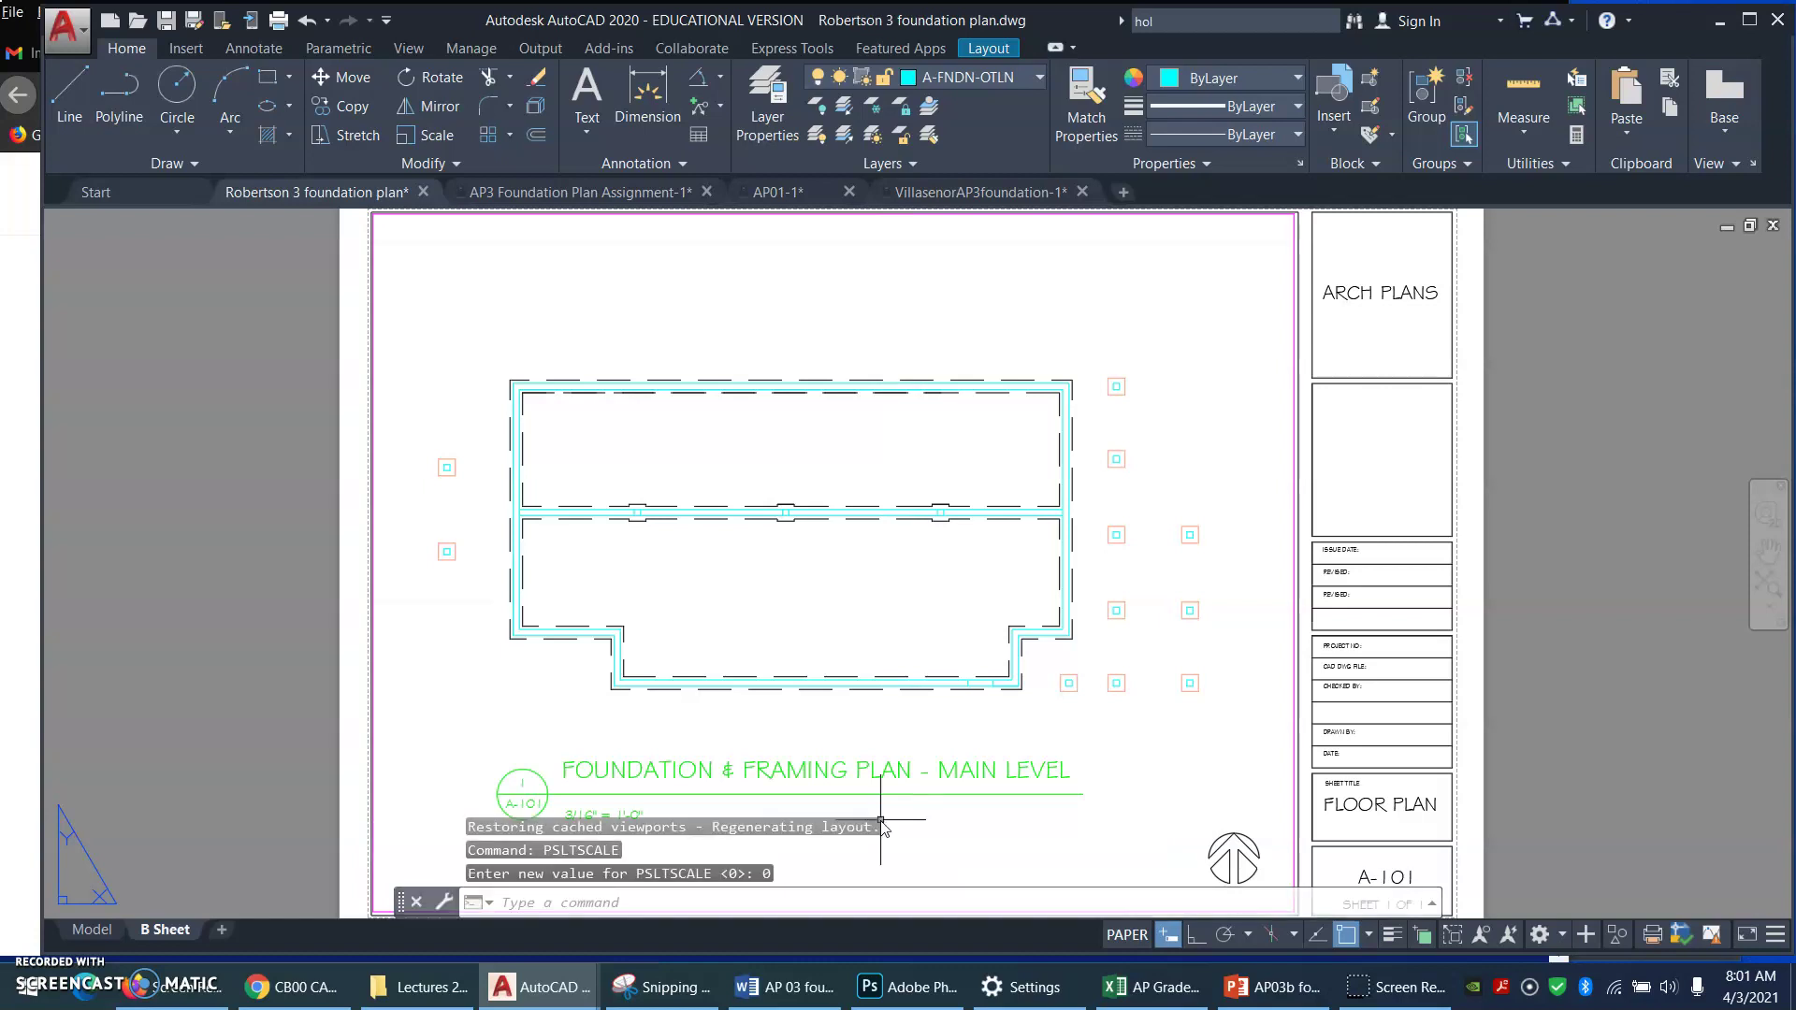
# Step: Run REGENALL so the footings display as dashed lines in every view
pyautogui.write('REGENALL')
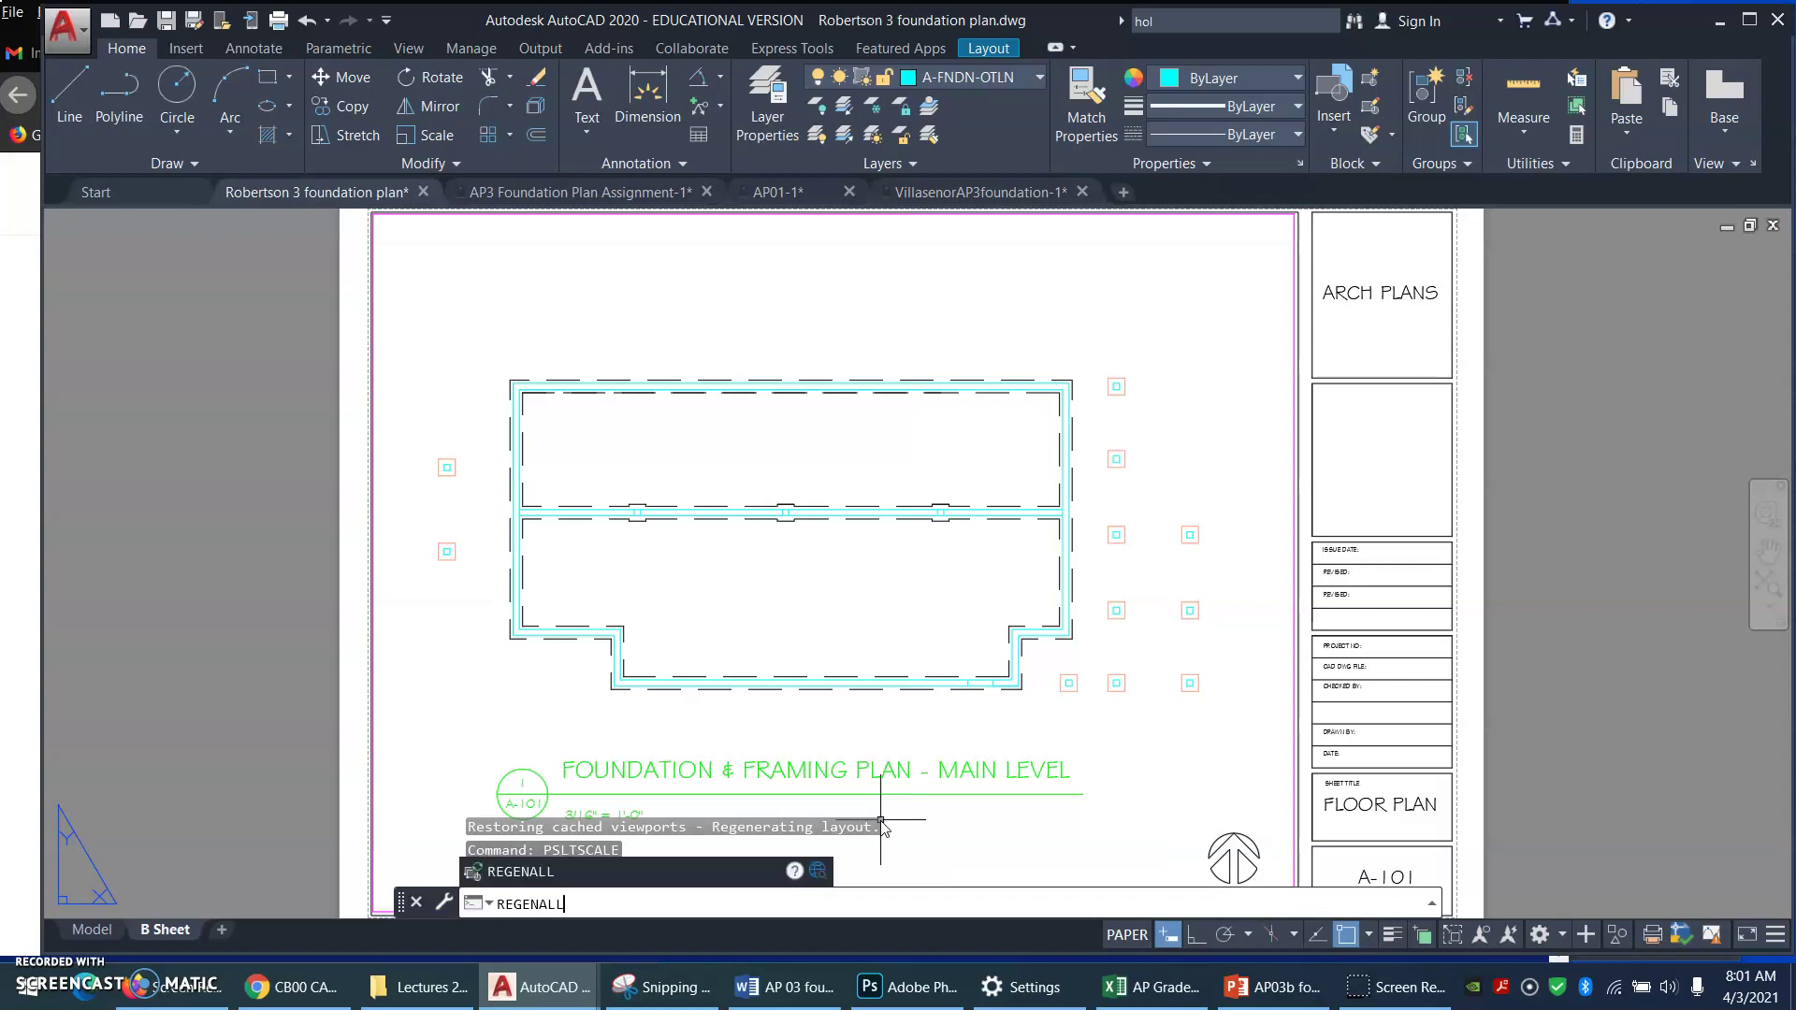
pyautogui.press('Return')
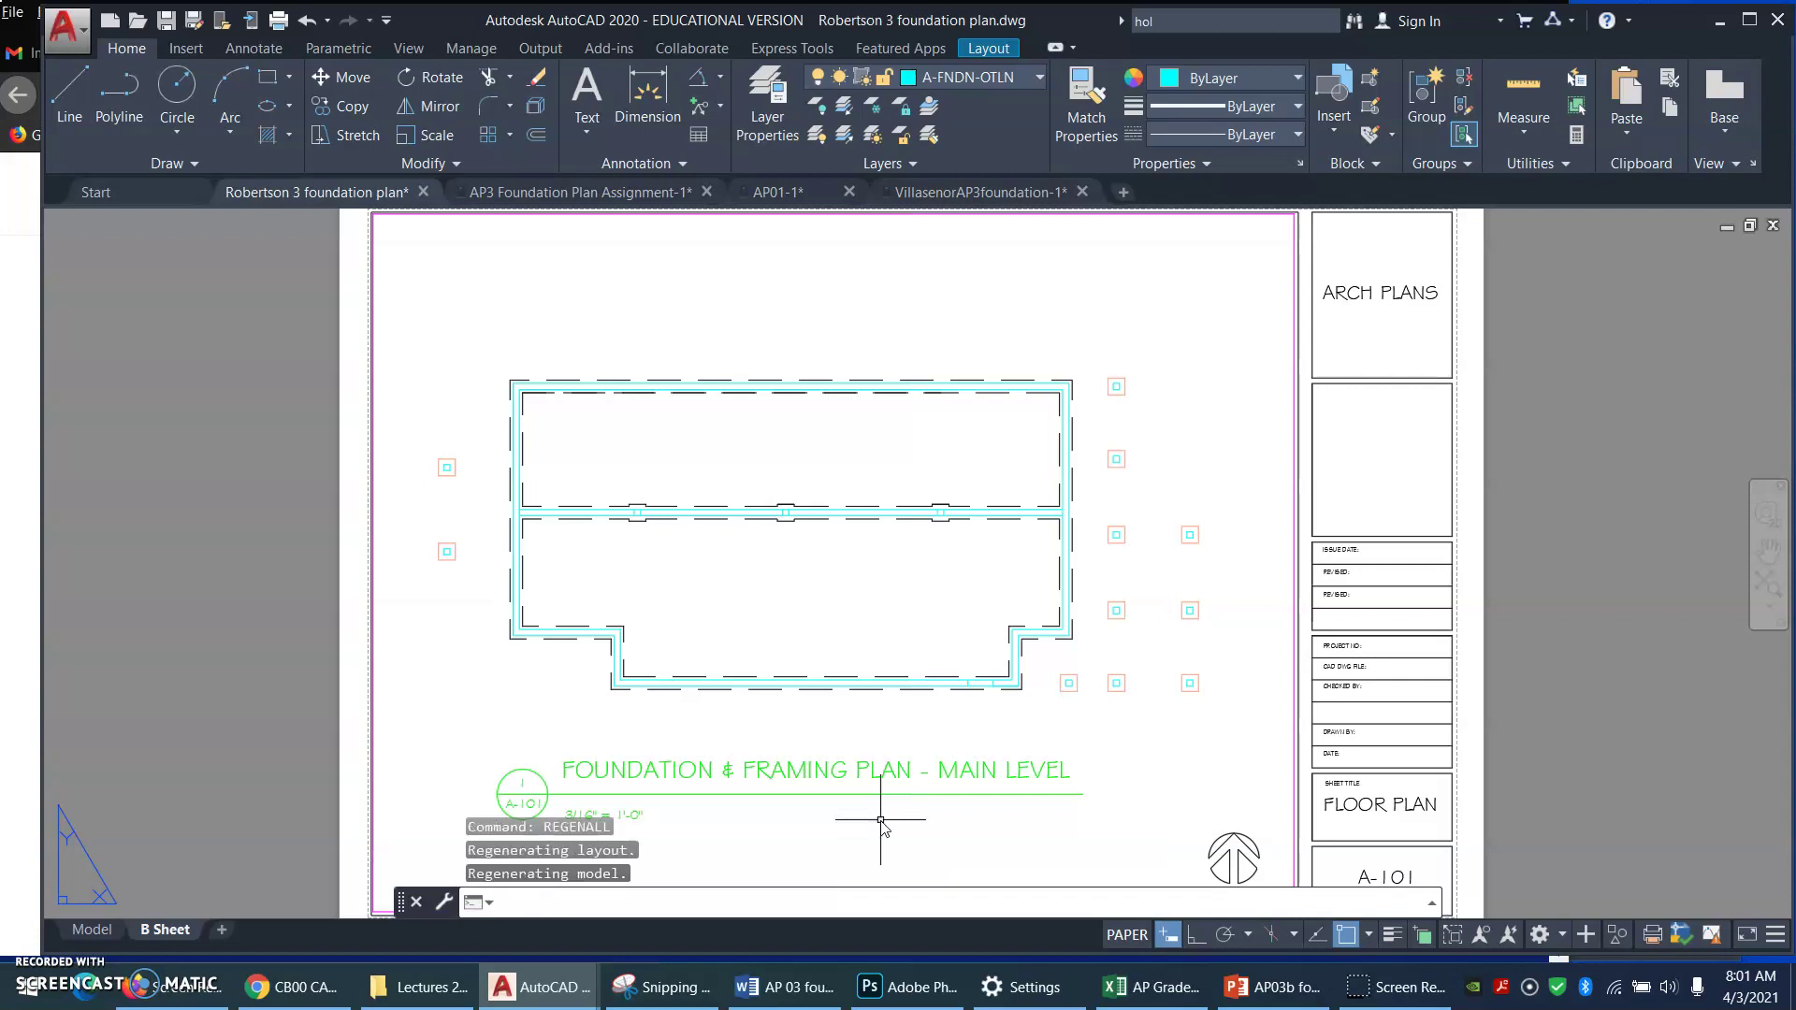
pyautogui.click(63, 973)
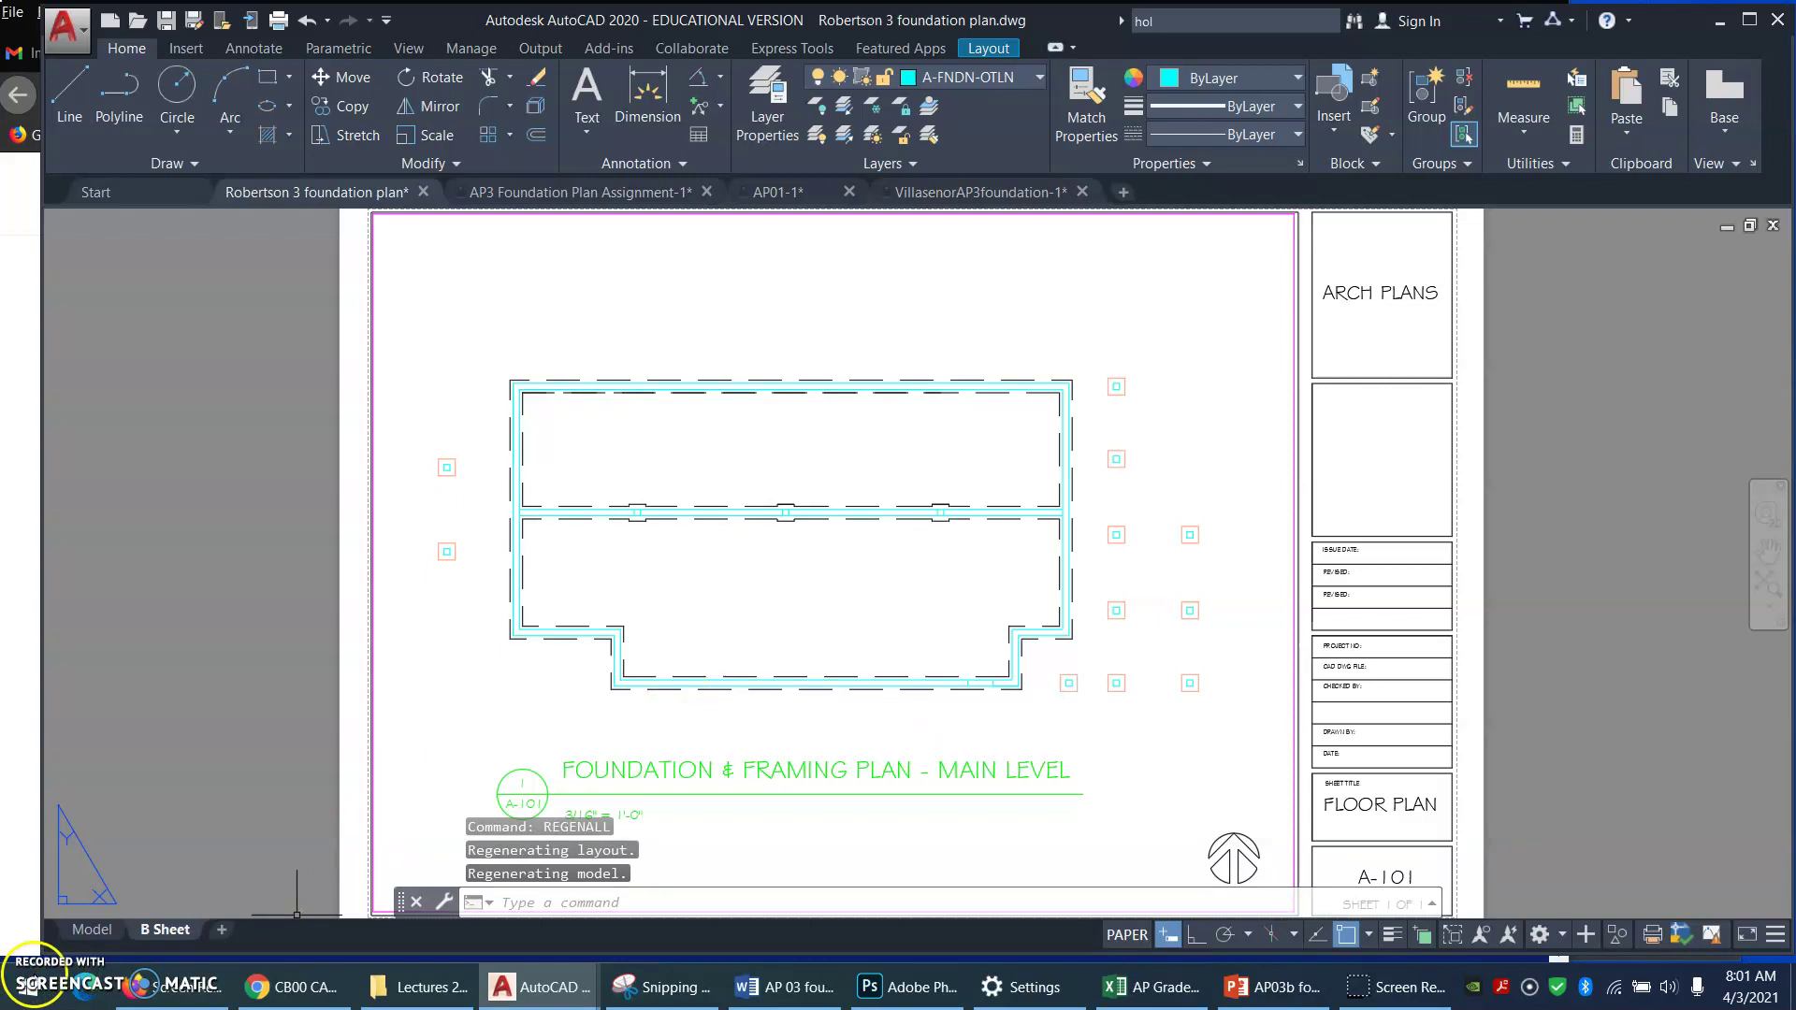